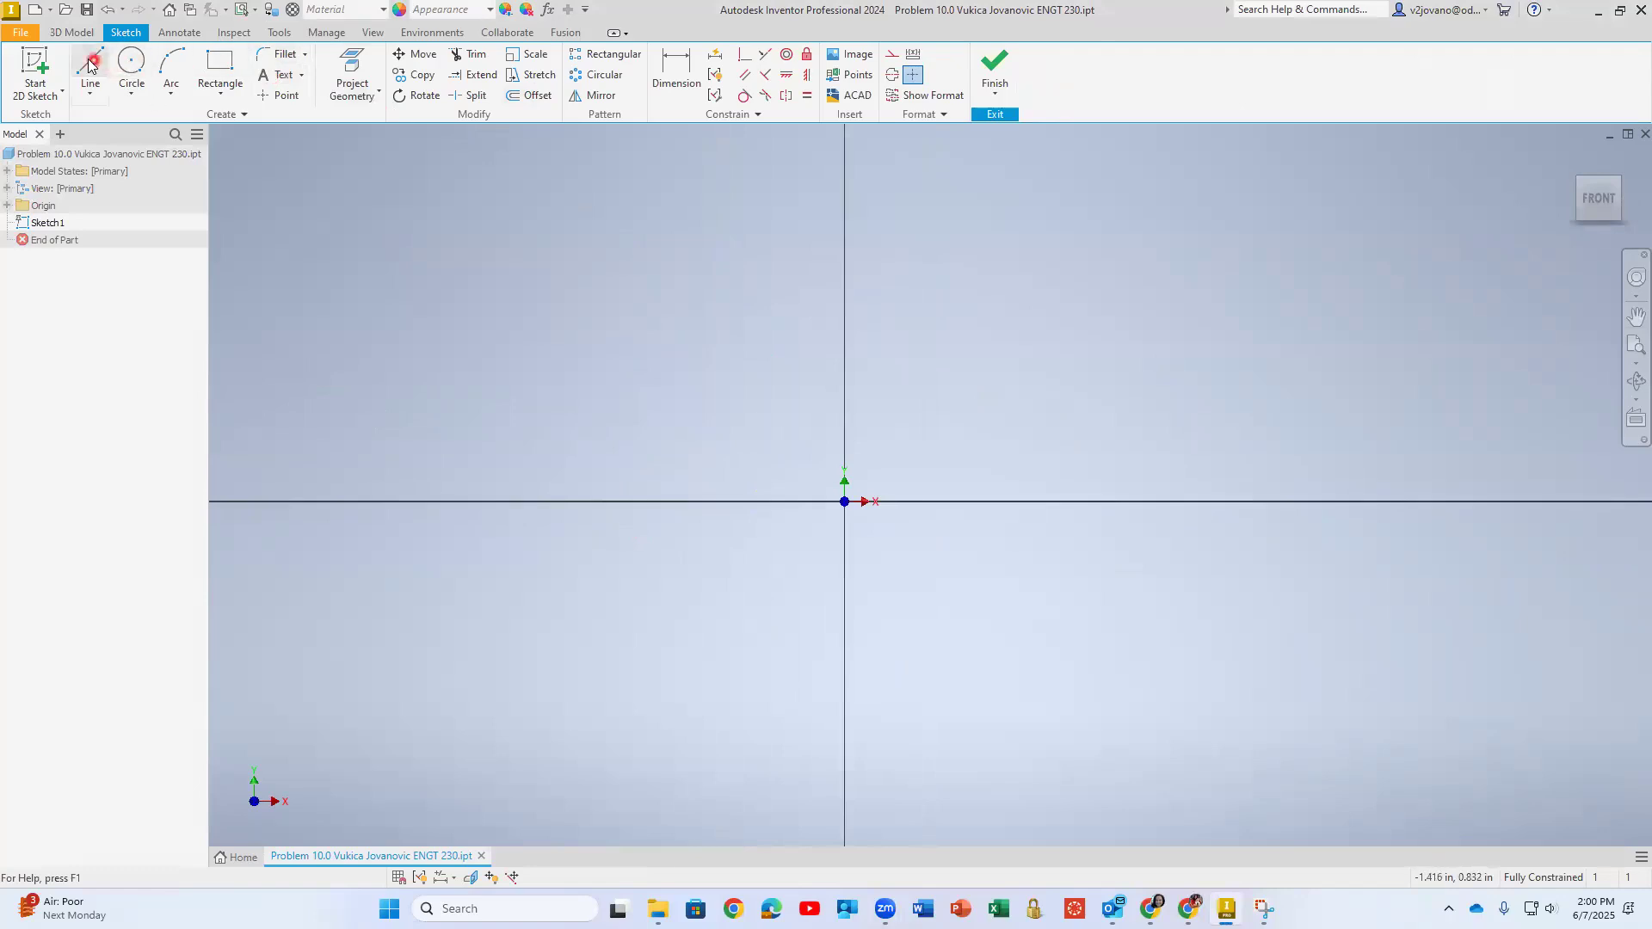
- Sketch a horizontal line rightward from the origin and a vertical line about 0.428 in long upward from the origin
{"action": "left_click", "coordinate": [843, 501]}
{"action": "right_click", "coordinate": [1109, 425]}
{"action": "left_click", "coordinate": [1097, 476]}
{"action": "key", "text": "l"}
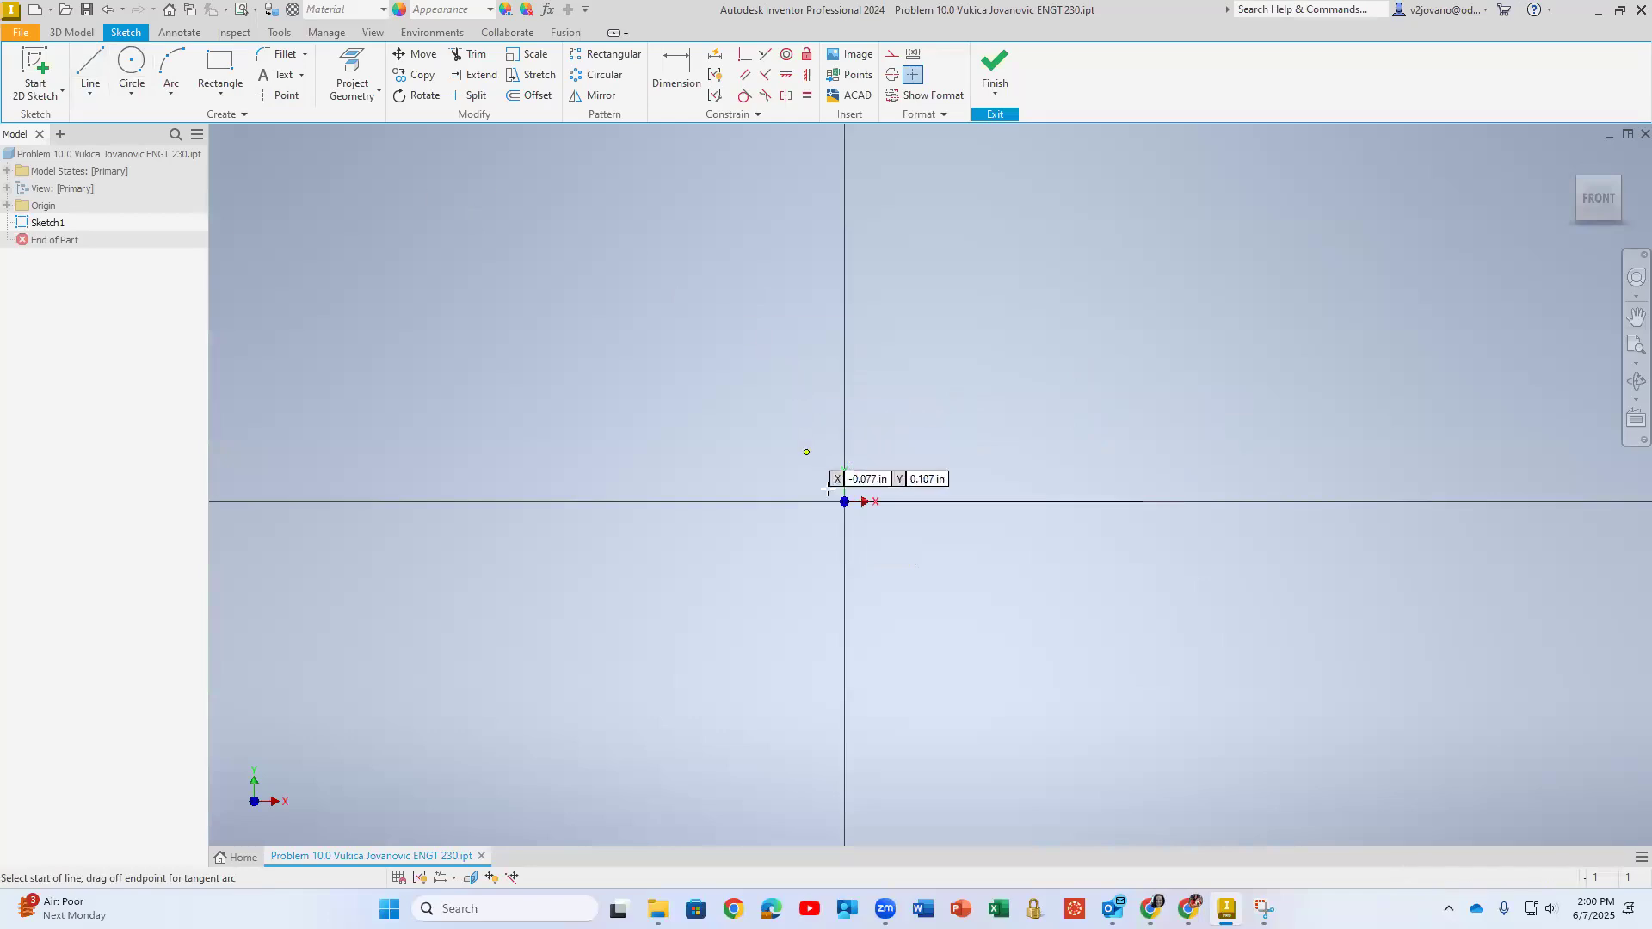
{"action": "left_click", "coordinate": [844, 501]}
{"action": "left_click", "coordinate": [844, 274]}
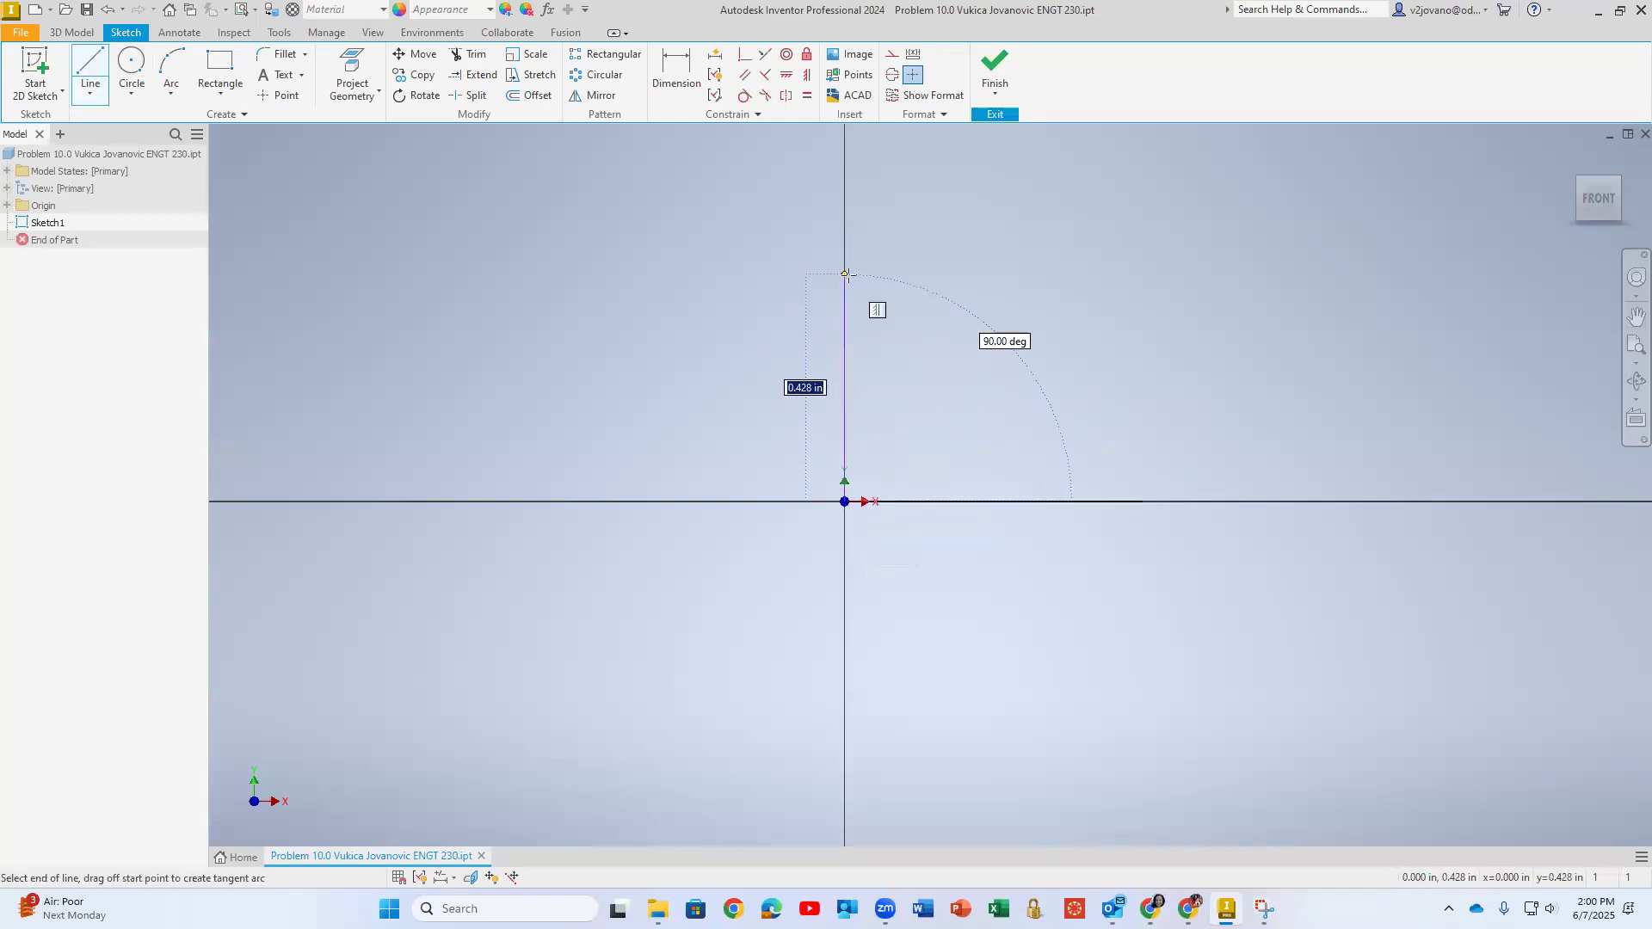
{"action": "right_click", "coordinate": [908, 274]}
{"action": "left_click", "coordinate": [817, 270]}
- Convert the horizontal and vertical lines at the origin to construction geometry
{"action": "left_click_drag", "start_coordinate": [743, 251], "coordinate": [1100, 614]}
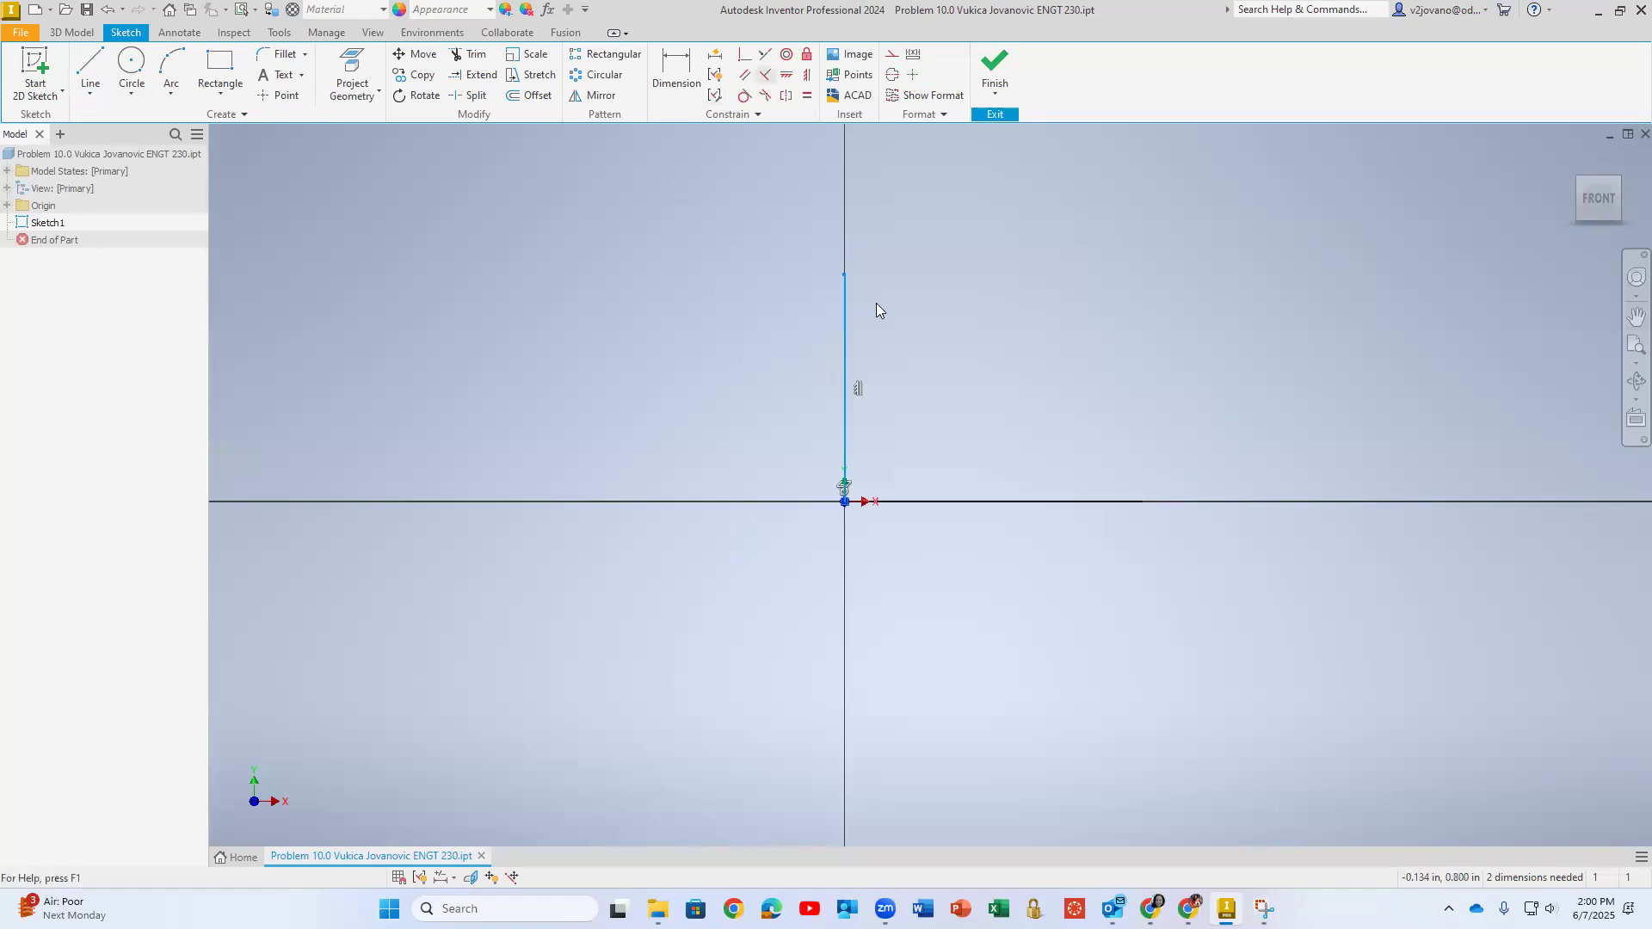
{"action": "mouse_move", "coordinate": [682, 191]}
{"action": "left_mouse_down"}
{"action": "mouse_move", "coordinate": [1327, 602]}
{"action": "mouse_move", "coordinate": [1390, 662]}
{"action": "left_mouse_up"}
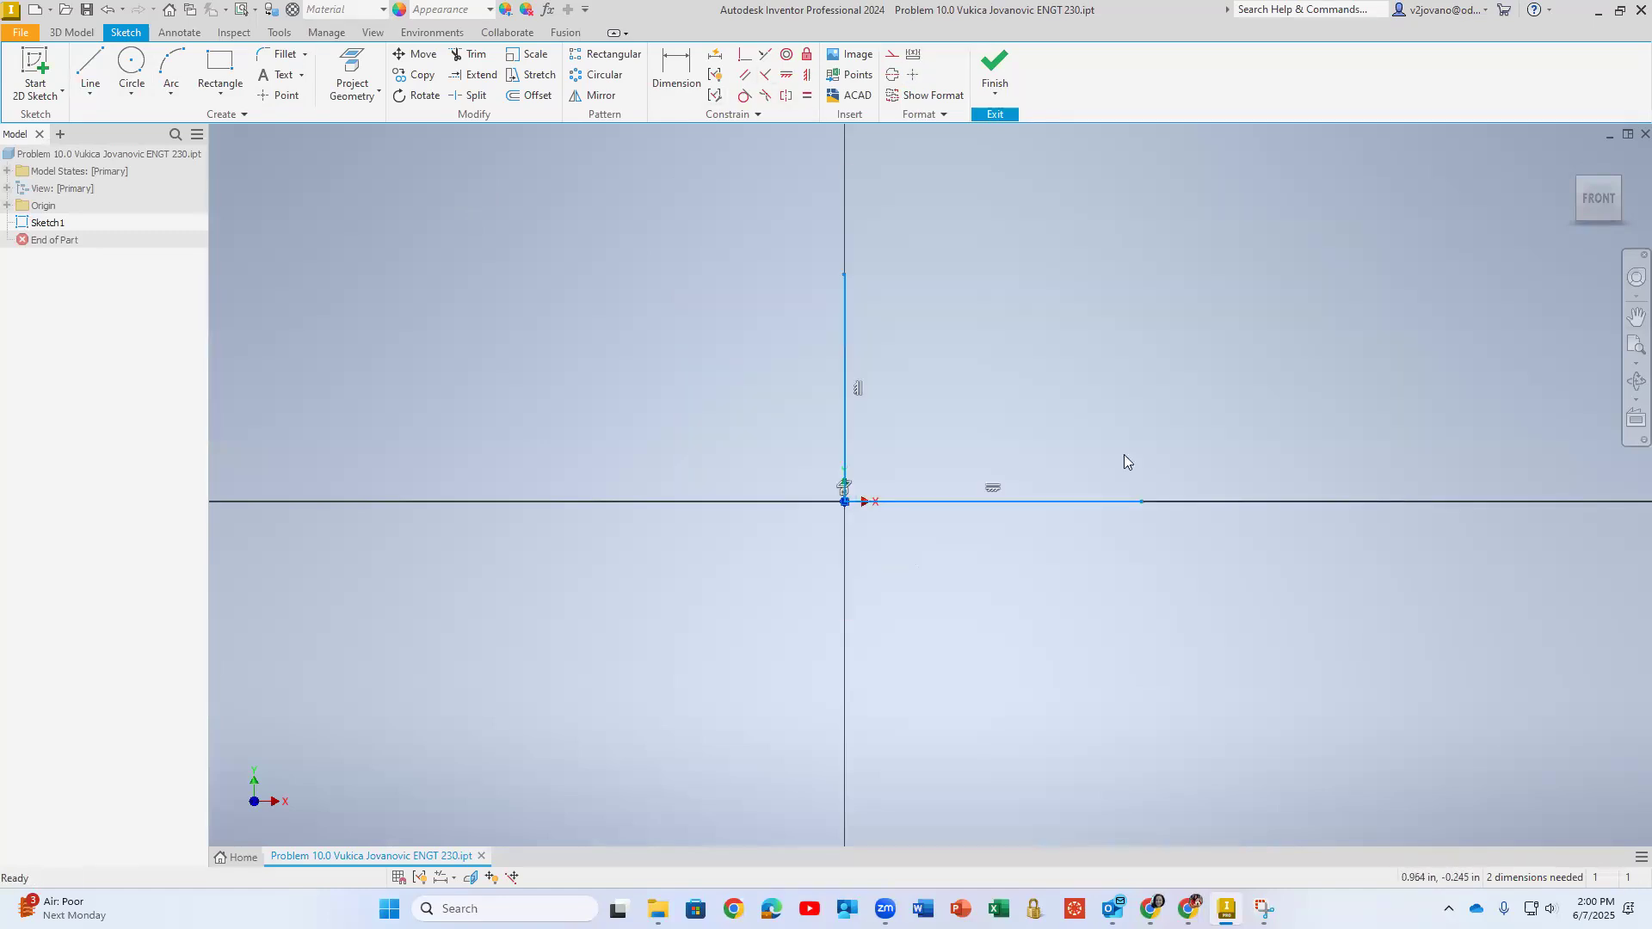
{"action": "left_click", "coordinate": [891, 54]}
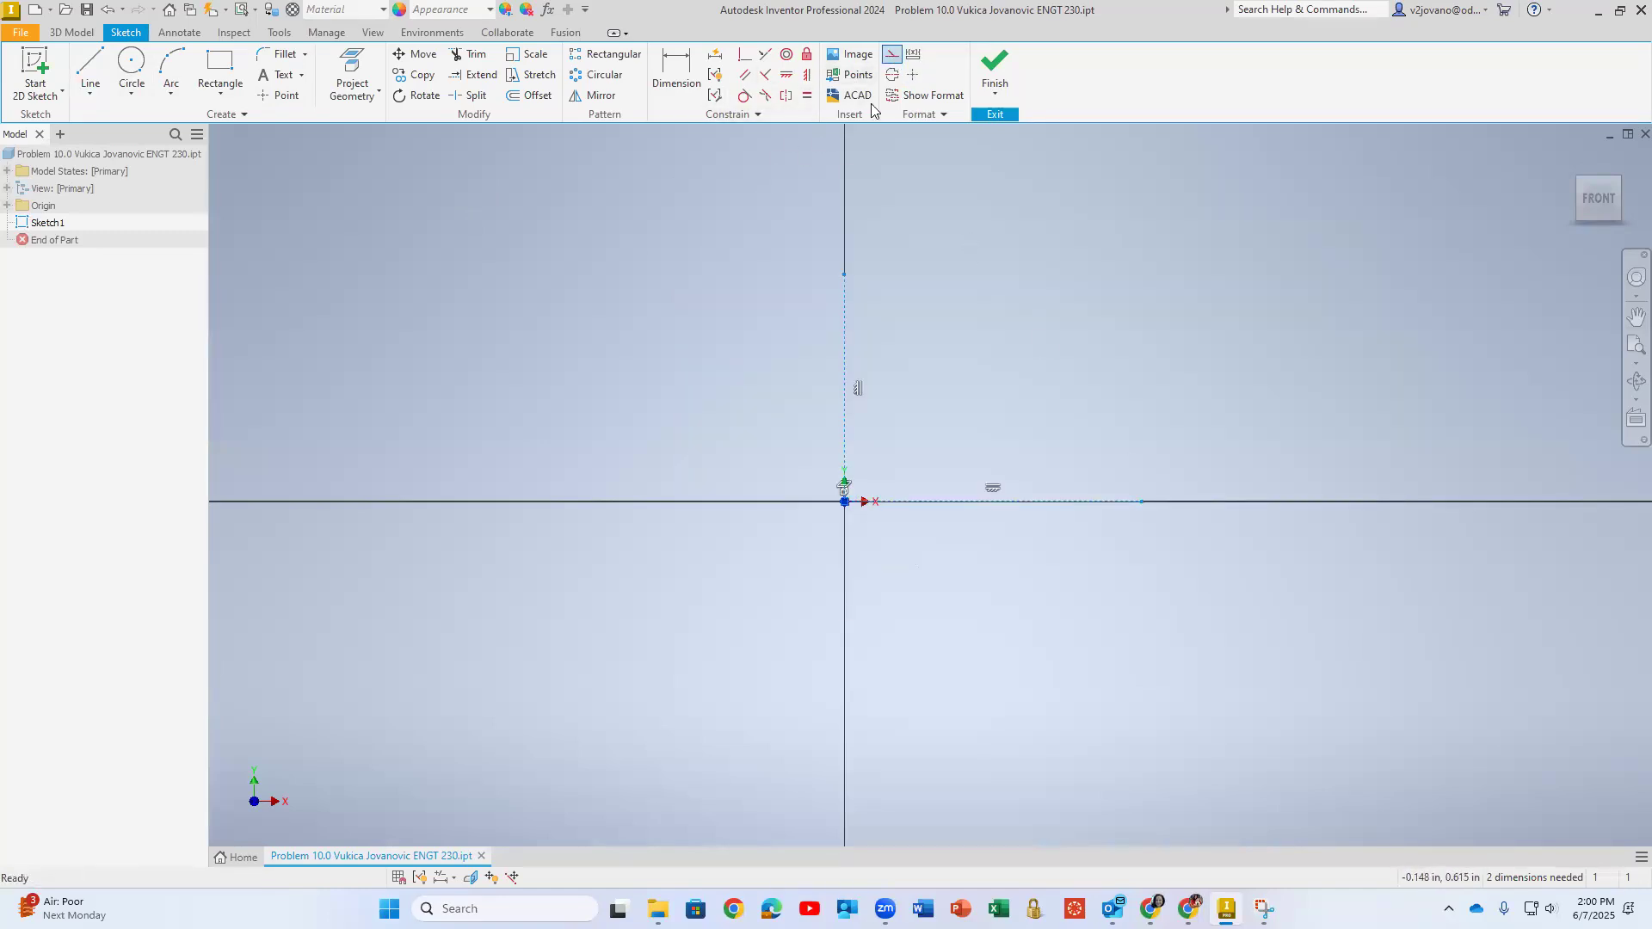
{"action": "left_click", "coordinate": [760, 196]}
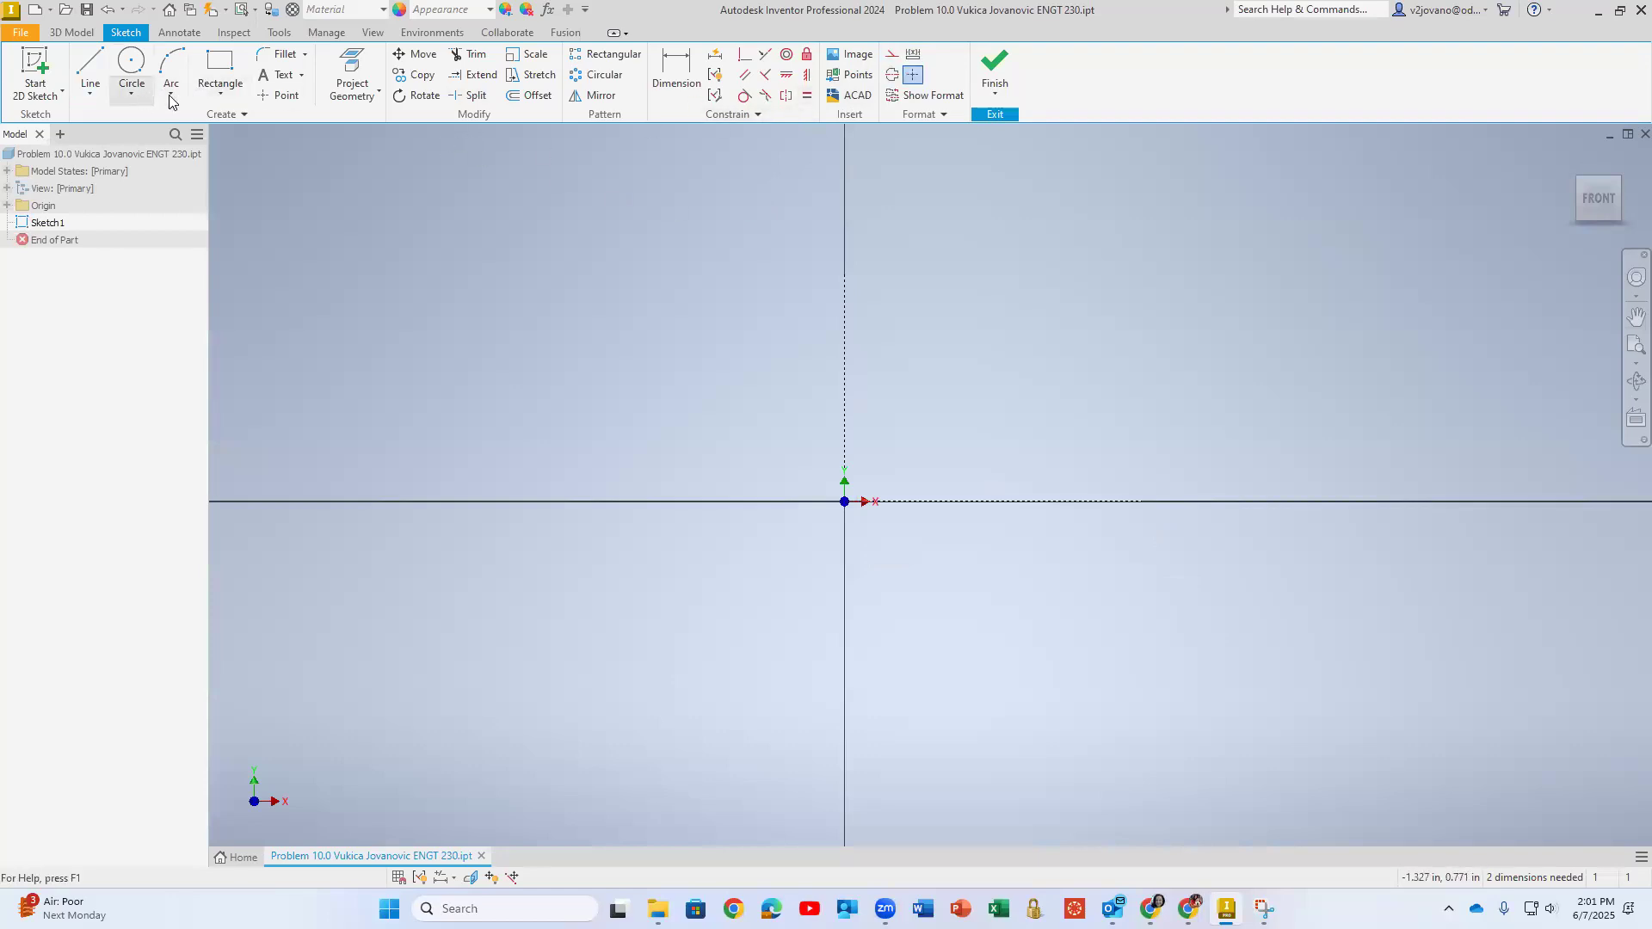
{"action": "left_click", "coordinate": [212, 97]}
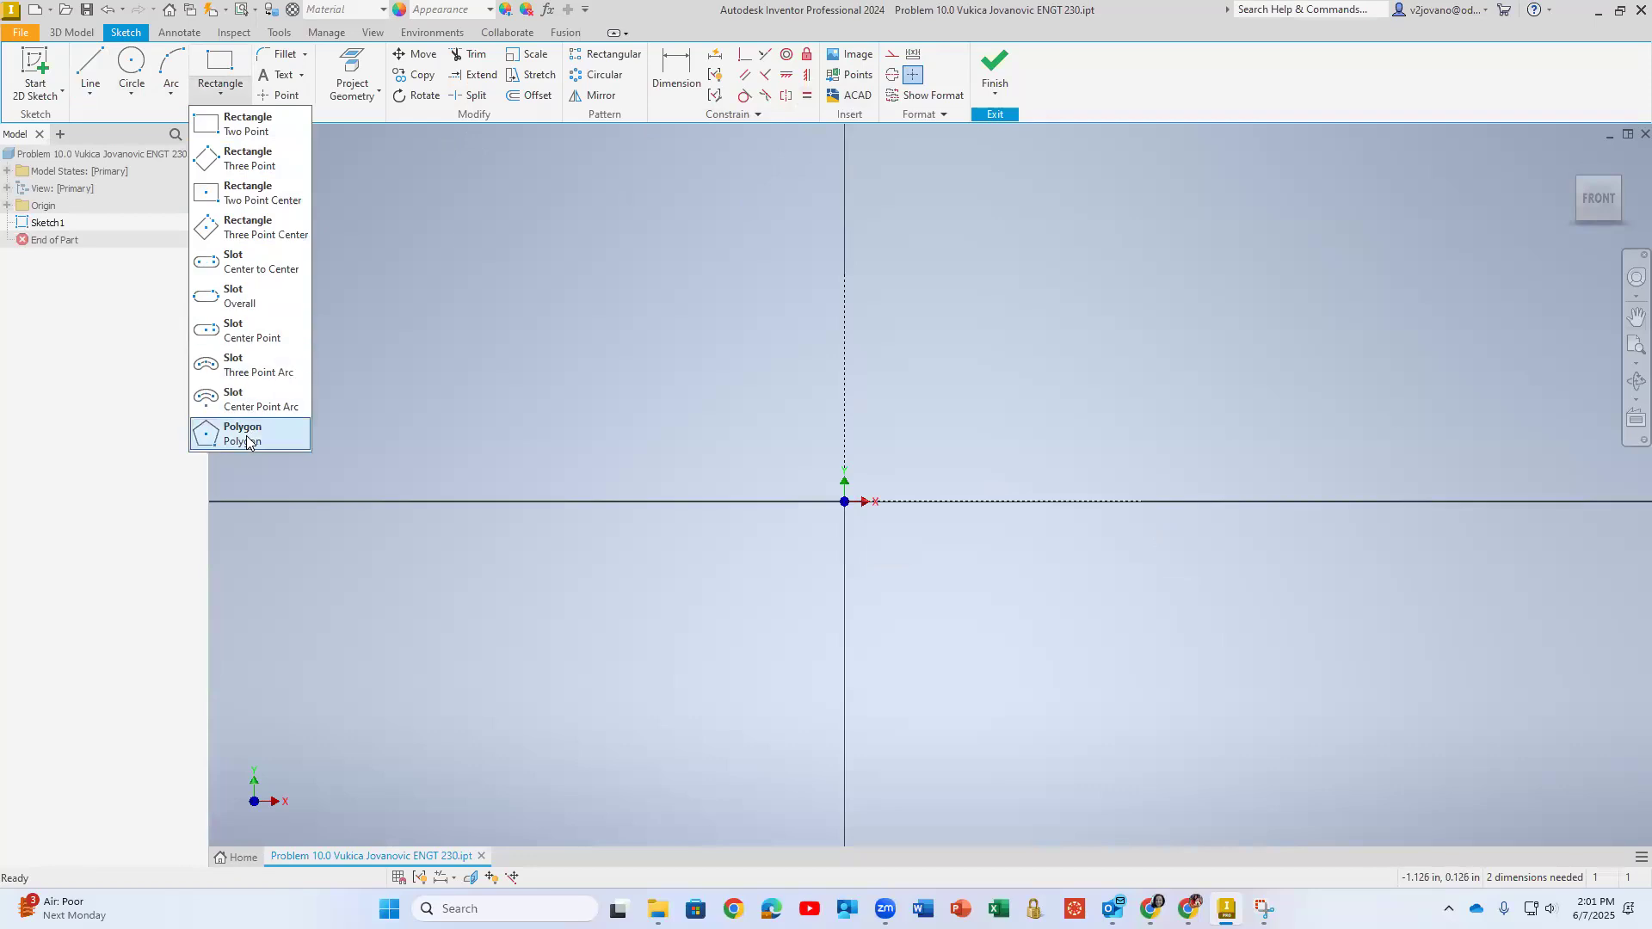
{"action": "left_click", "coordinate": [145, 143]}
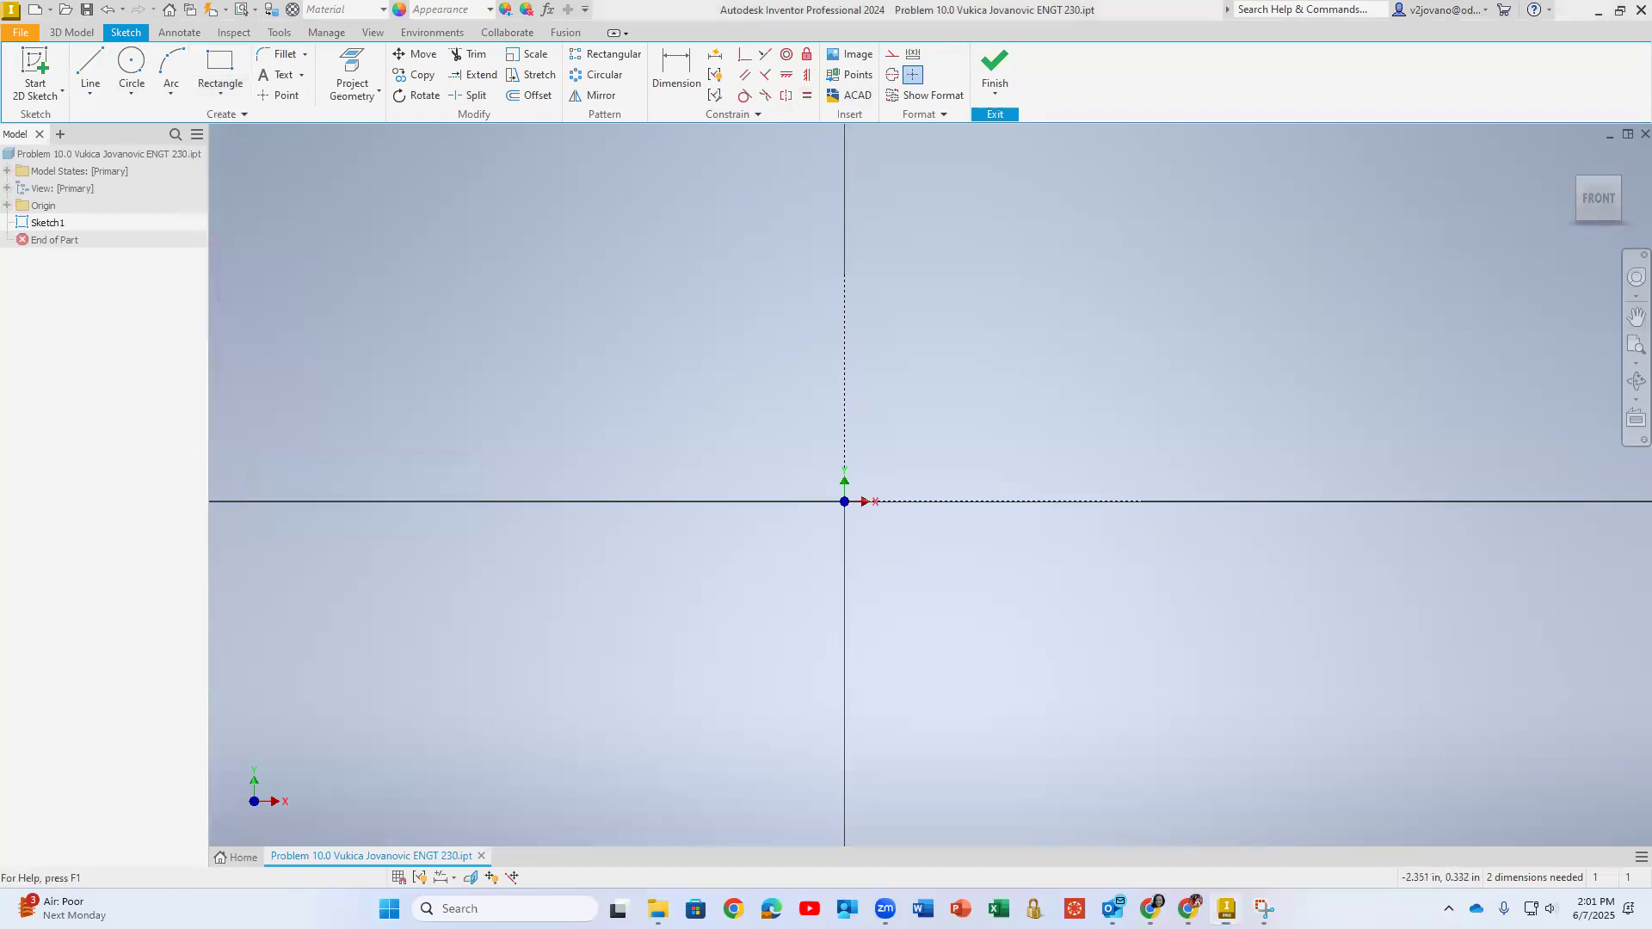
{"action": "left_click", "coordinate": [215, 97]}
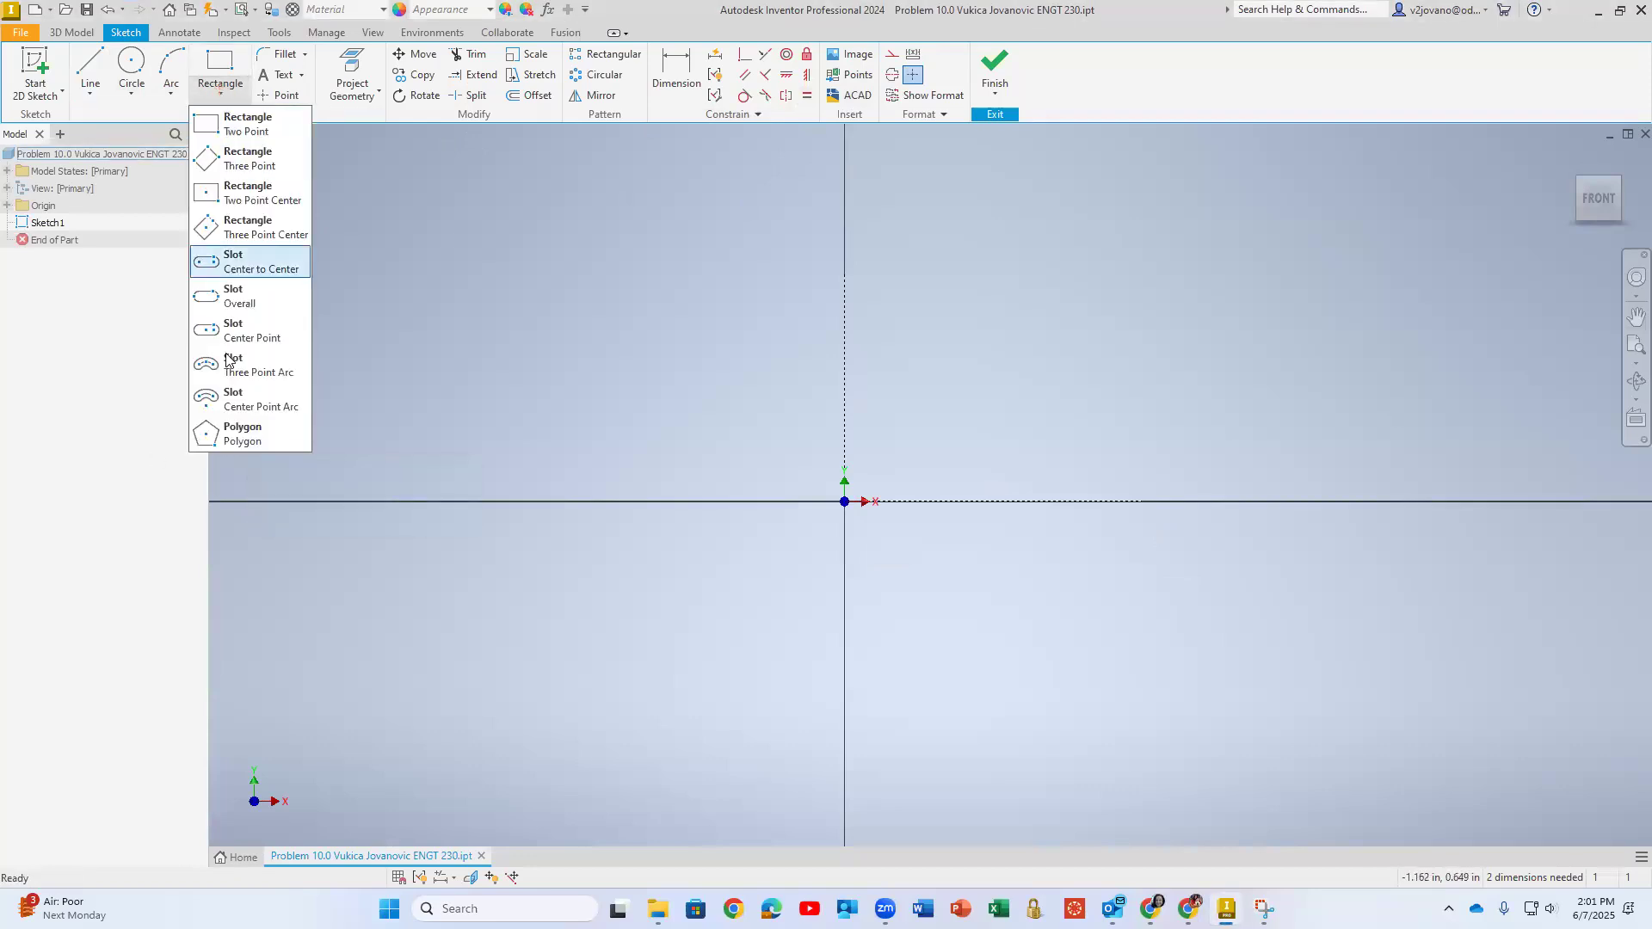
{"action": "left_click", "coordinate": [240, 436]}
{"action": "left_click", "coordinate": [287, 171]}
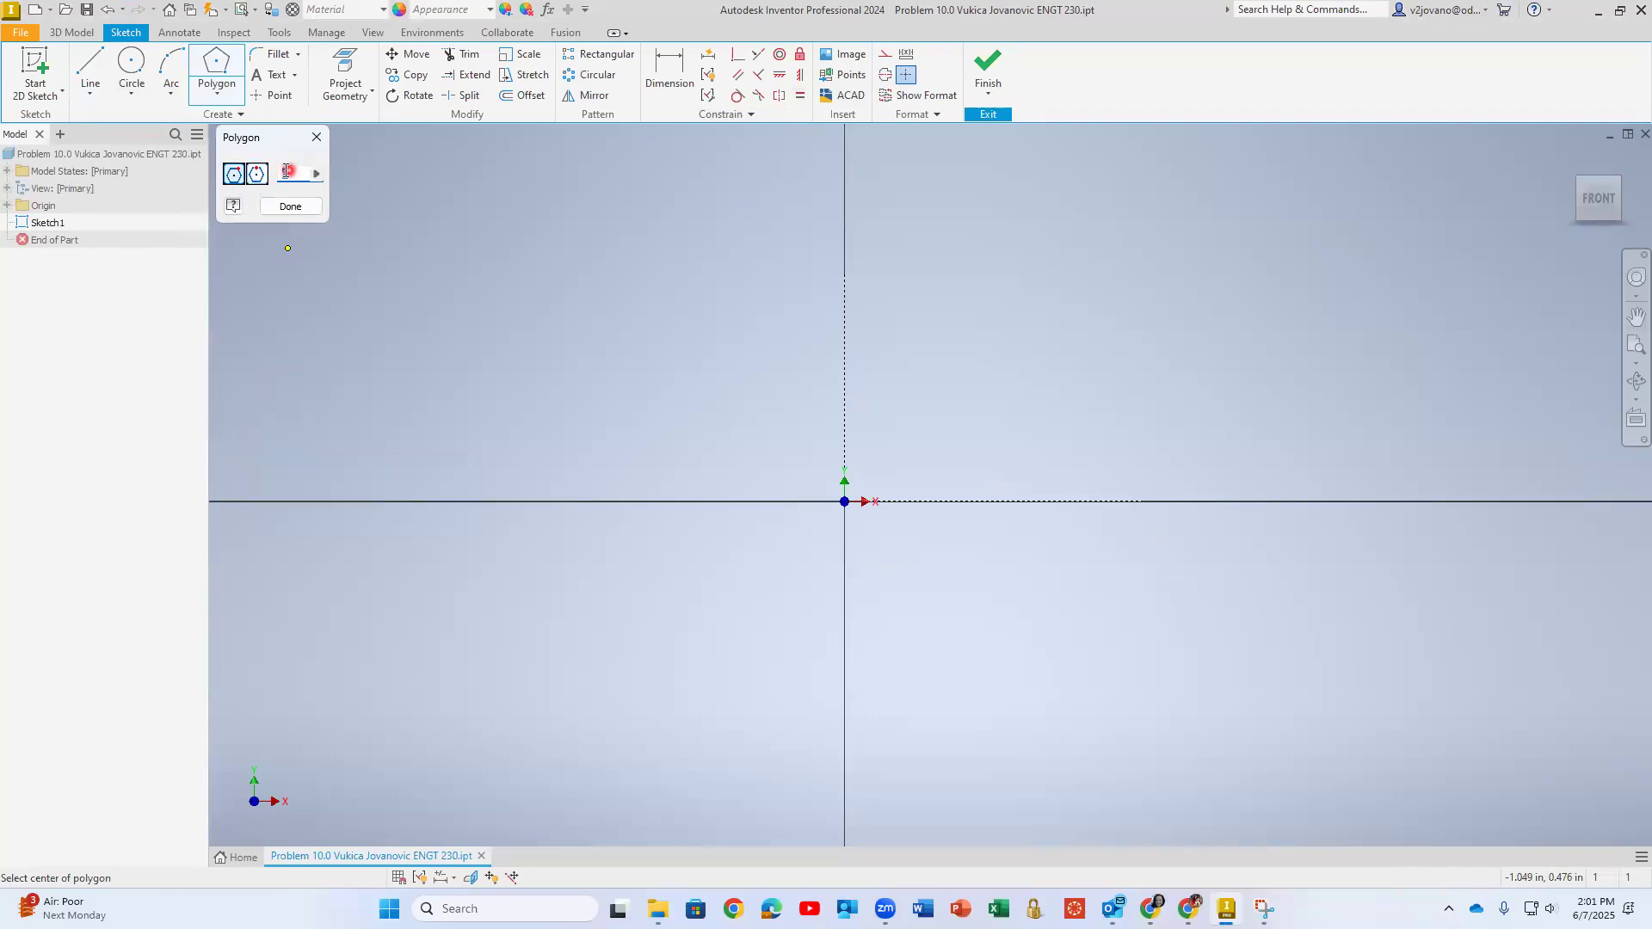
{"action": "left_click", "coordinate": [257, 176]}
{"action": "left_click", "coordinate": [310, 209]}
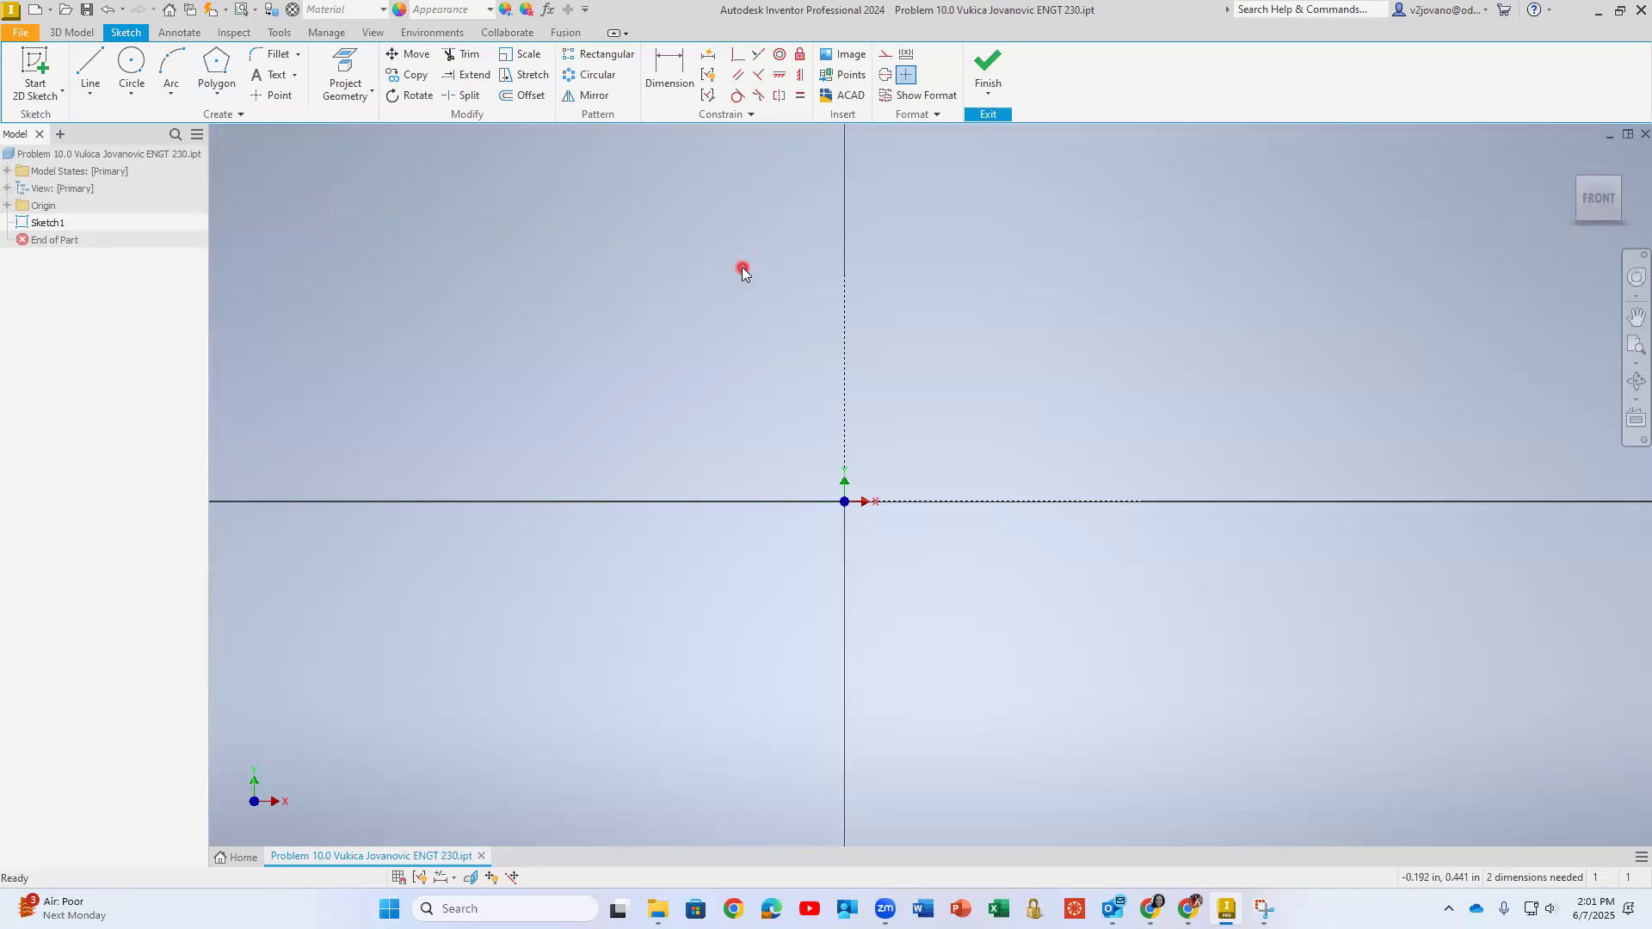
{"action": "mouse_move", "coordinate": [843, 504]}
{"action": "left_mouse_down"}
{"action": "mouse_move", "coordinate": [829, 369]}
{"action": "mouse_move", "coordinate": [845, 232]}
{"action": "left_mouse_up"}
{"action": "left_click", "coordinate": [787, 241]}
- Draw a six-sided inscribed polygon centred on the origin, with a vertex at about -0.275 in, -0.241 in
{"action": "left_click", "coordinate": [240, 66]}
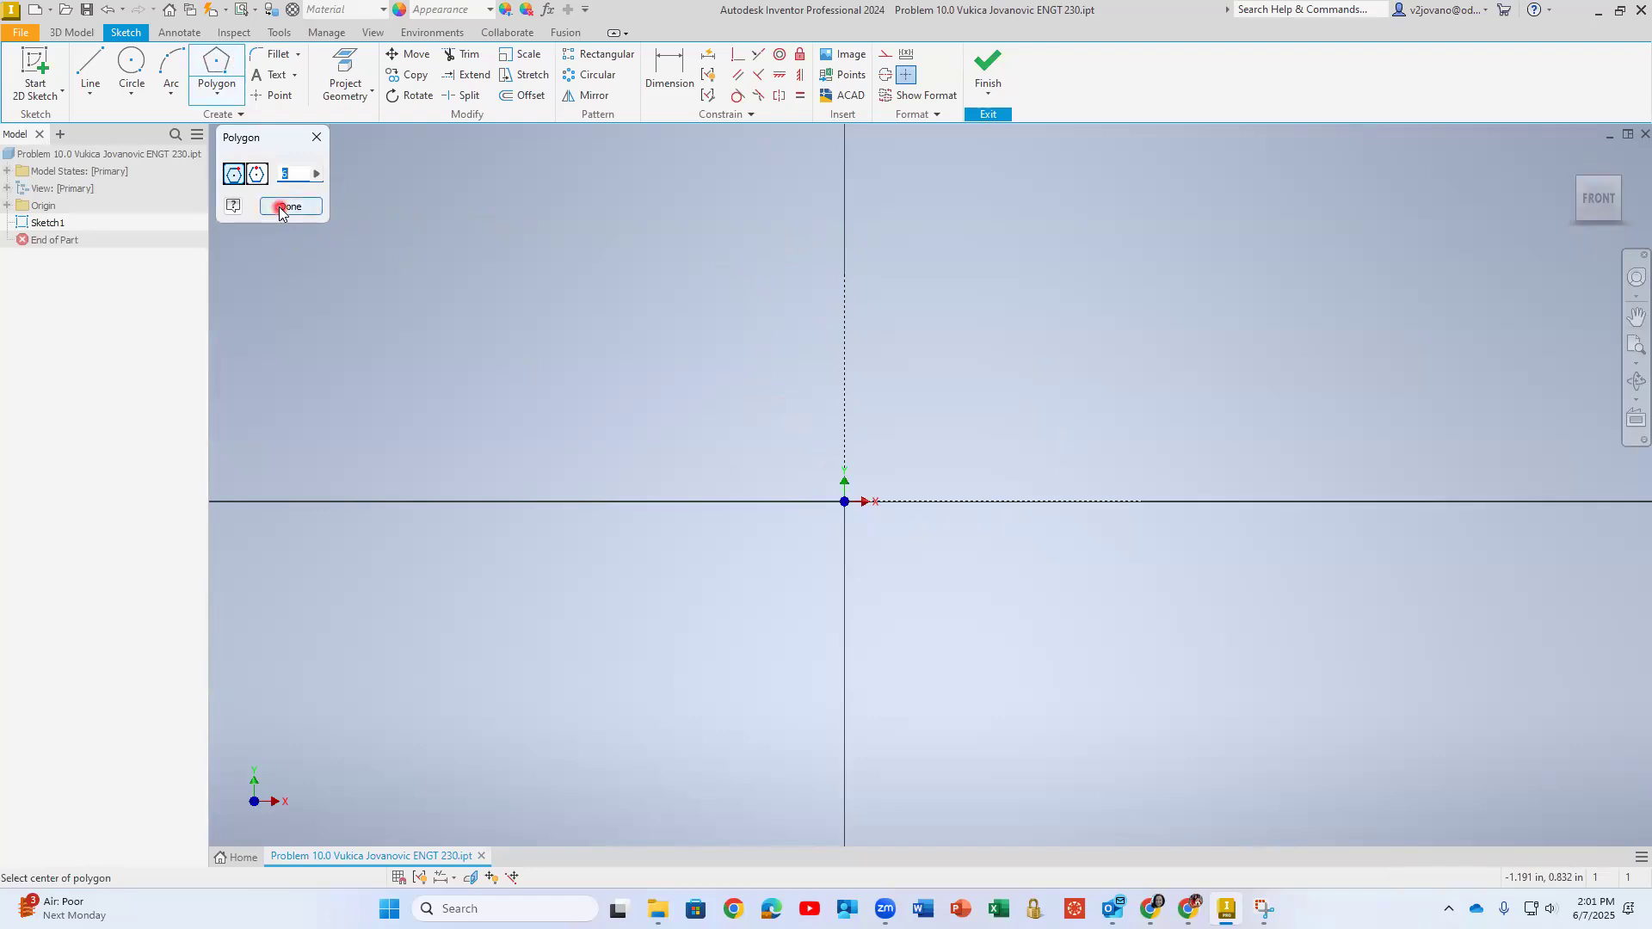
{"action": "type", "text": "6"}
{"action": "left_click", "coordinate": [845, 501]}
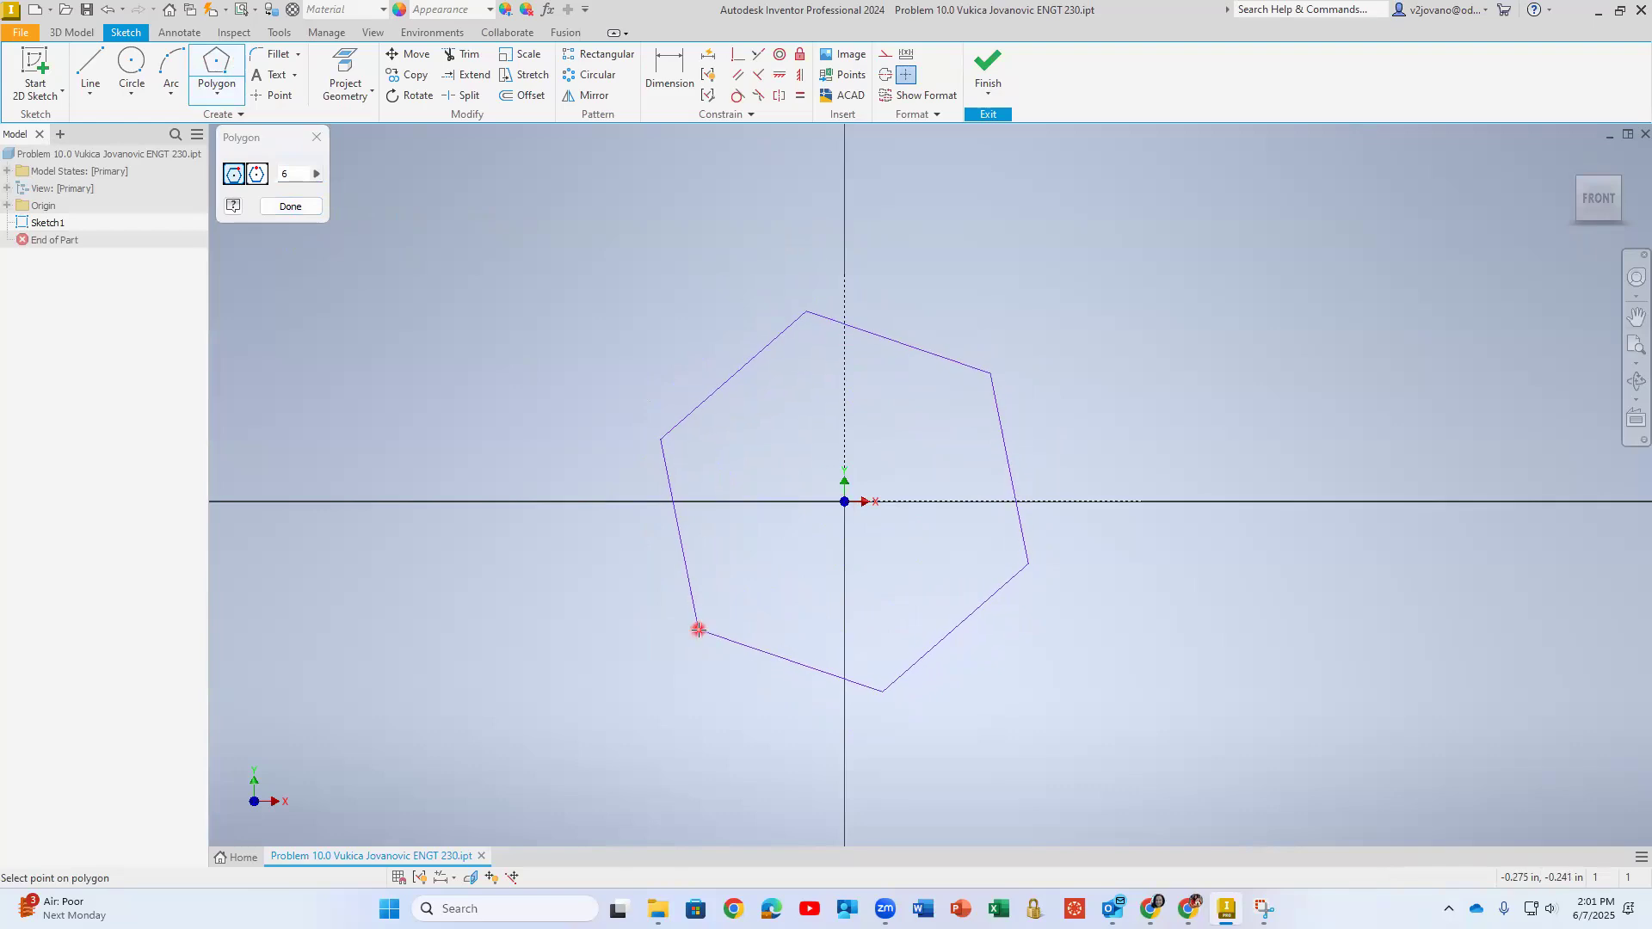
{"action": "left_click", "coordinate": [698, 629]}
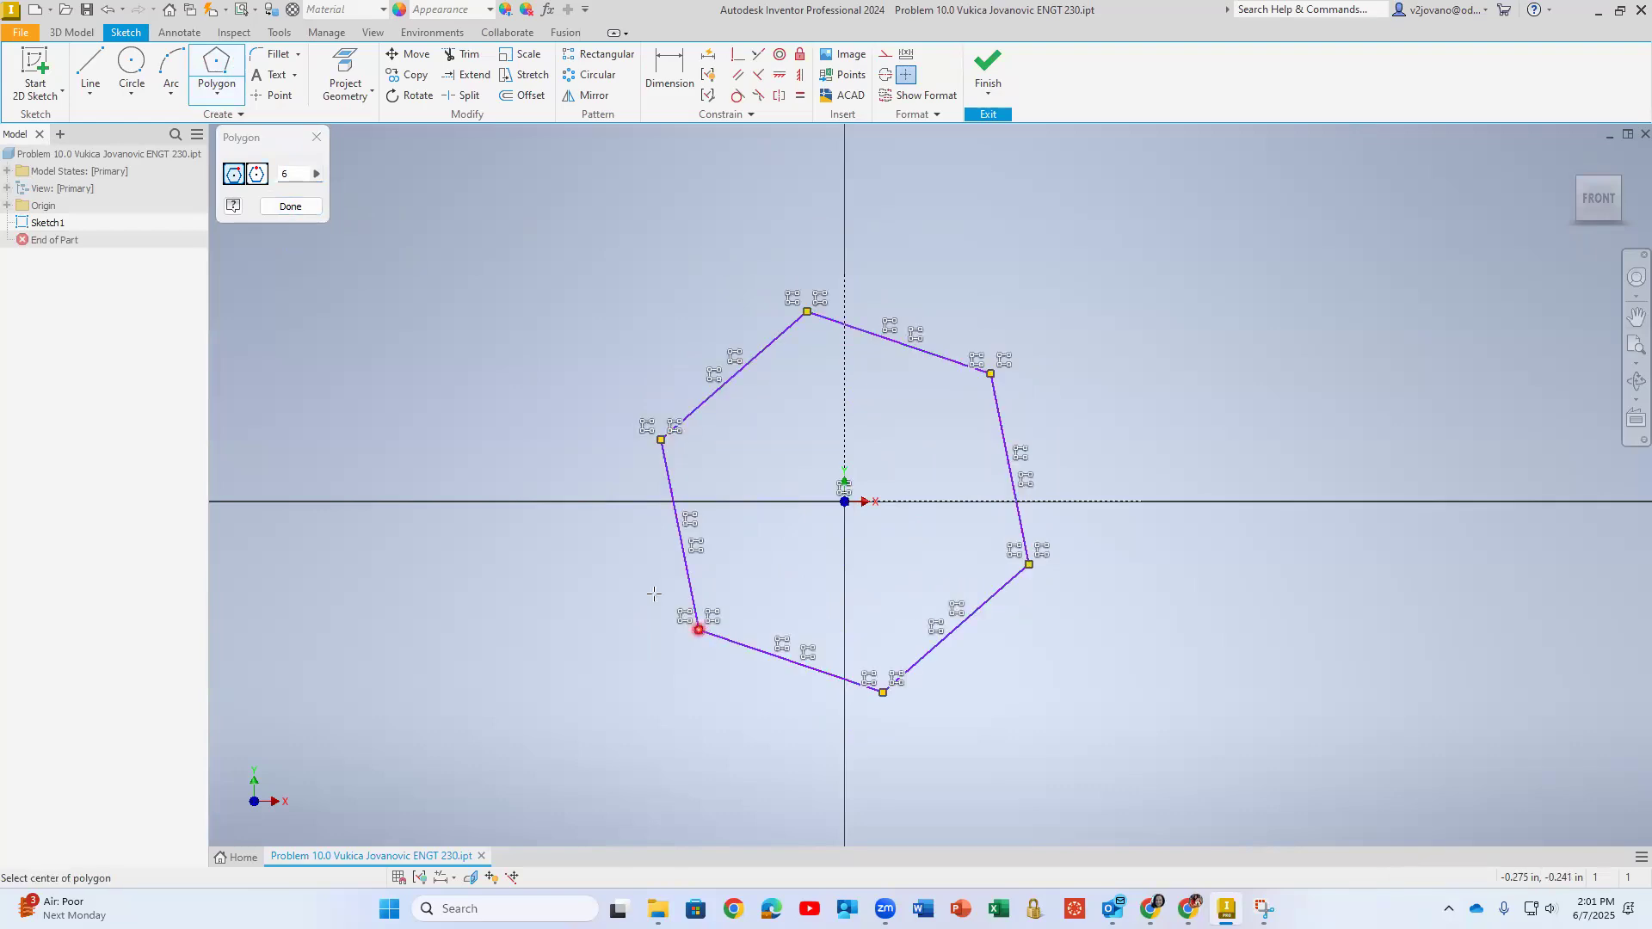
{"action": "left_click", "coordinate": [291, 208]}
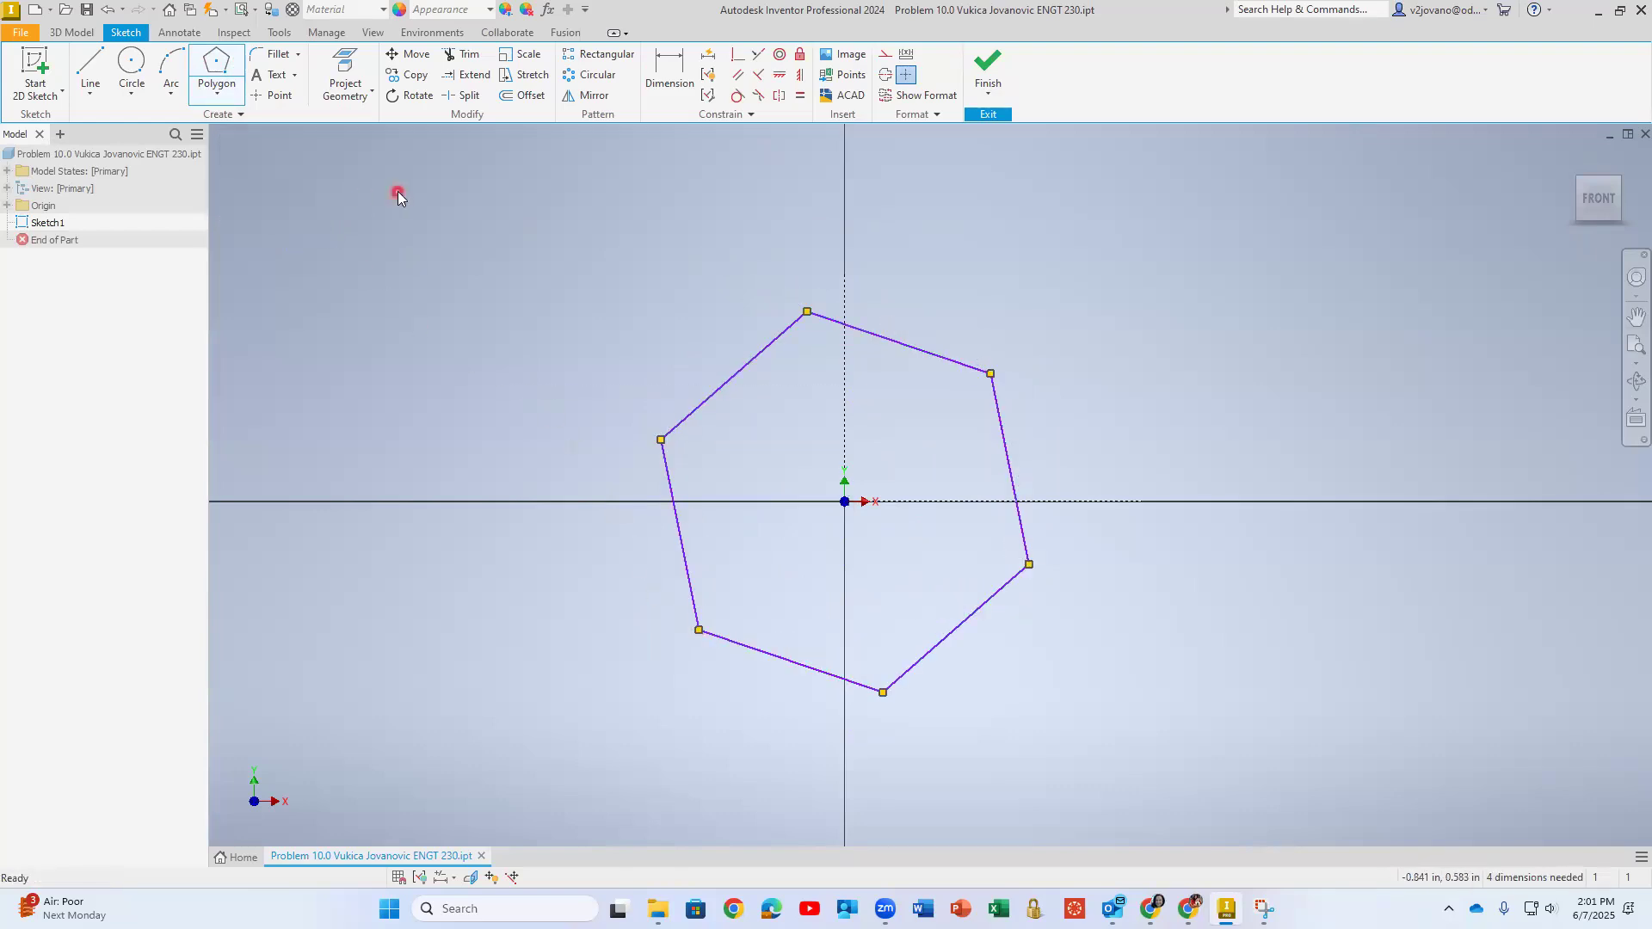
- Constrain the hexagon's upper vertex to be coincident with the vertical construction line
{"action": "left_click", "coordinate": [734, 59]}
{"action": "left_click", "coordinate": [809, 312]}
{"action": "left_click", "coordinate": [844, 301]}
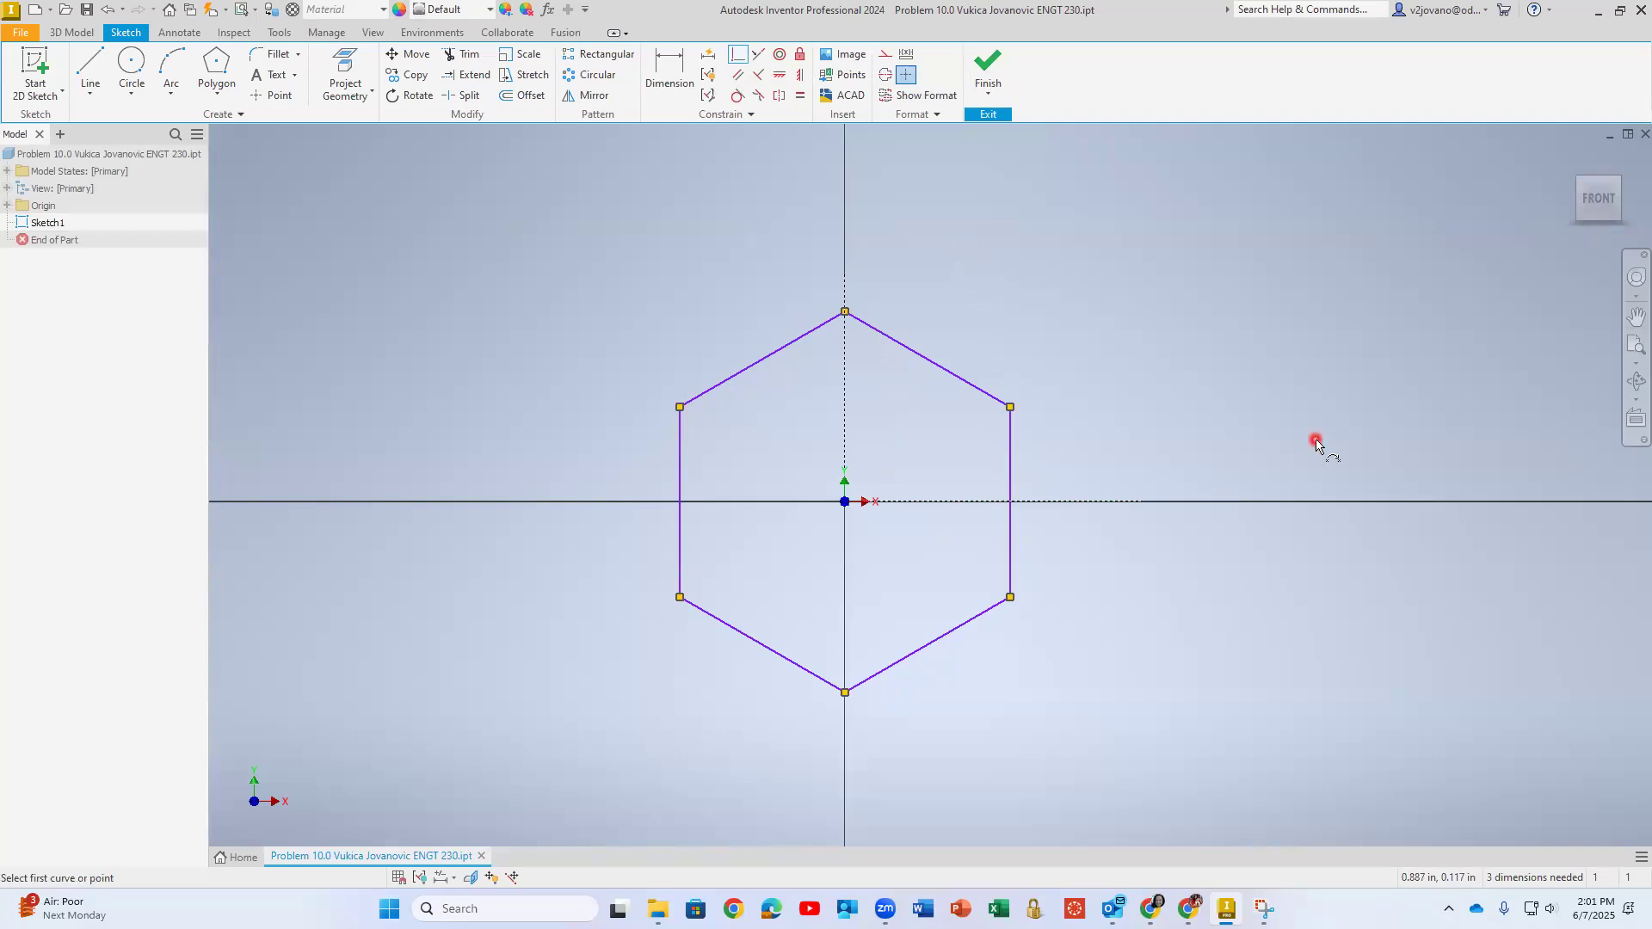
- Dimension the distance between the hexagon's two vertical sides and set it to 0.75 in
{"action": "key", "text": "d"}
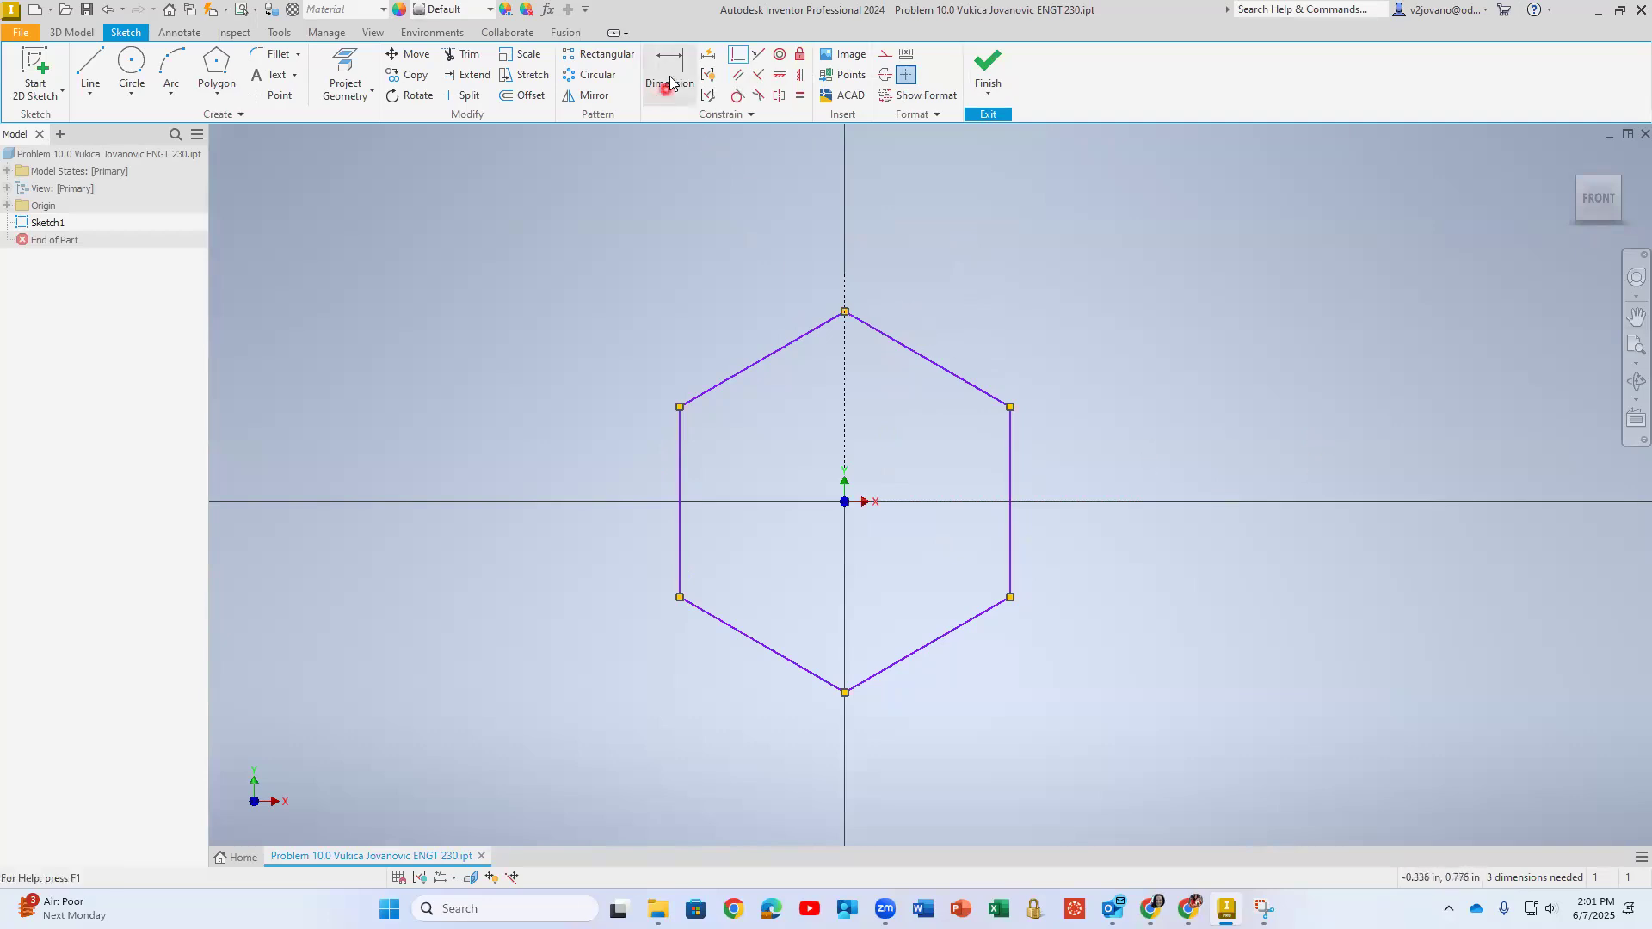
{"action": "left_click", "coordinate": [686, 474]}
{"action": "left_click", "coordinate": [1012, 469]}
{"action": "left_click", "coordinate": [916, 233]}
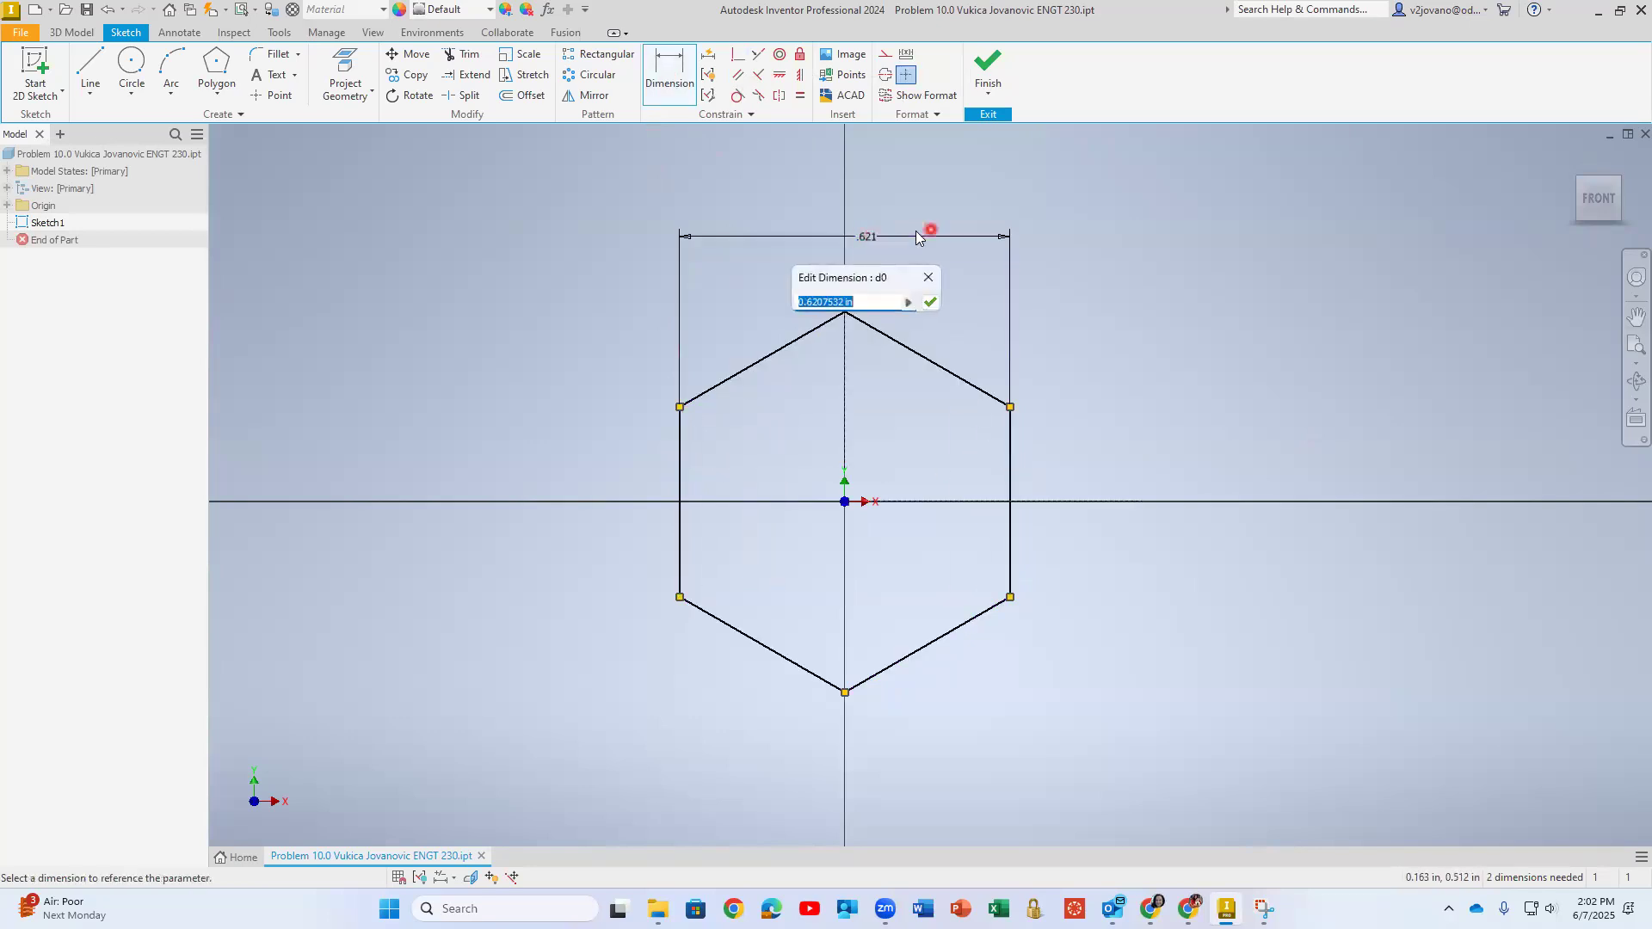
{"action": "type", "text": "0.75"}
{"action": "key", "text": "Return"}
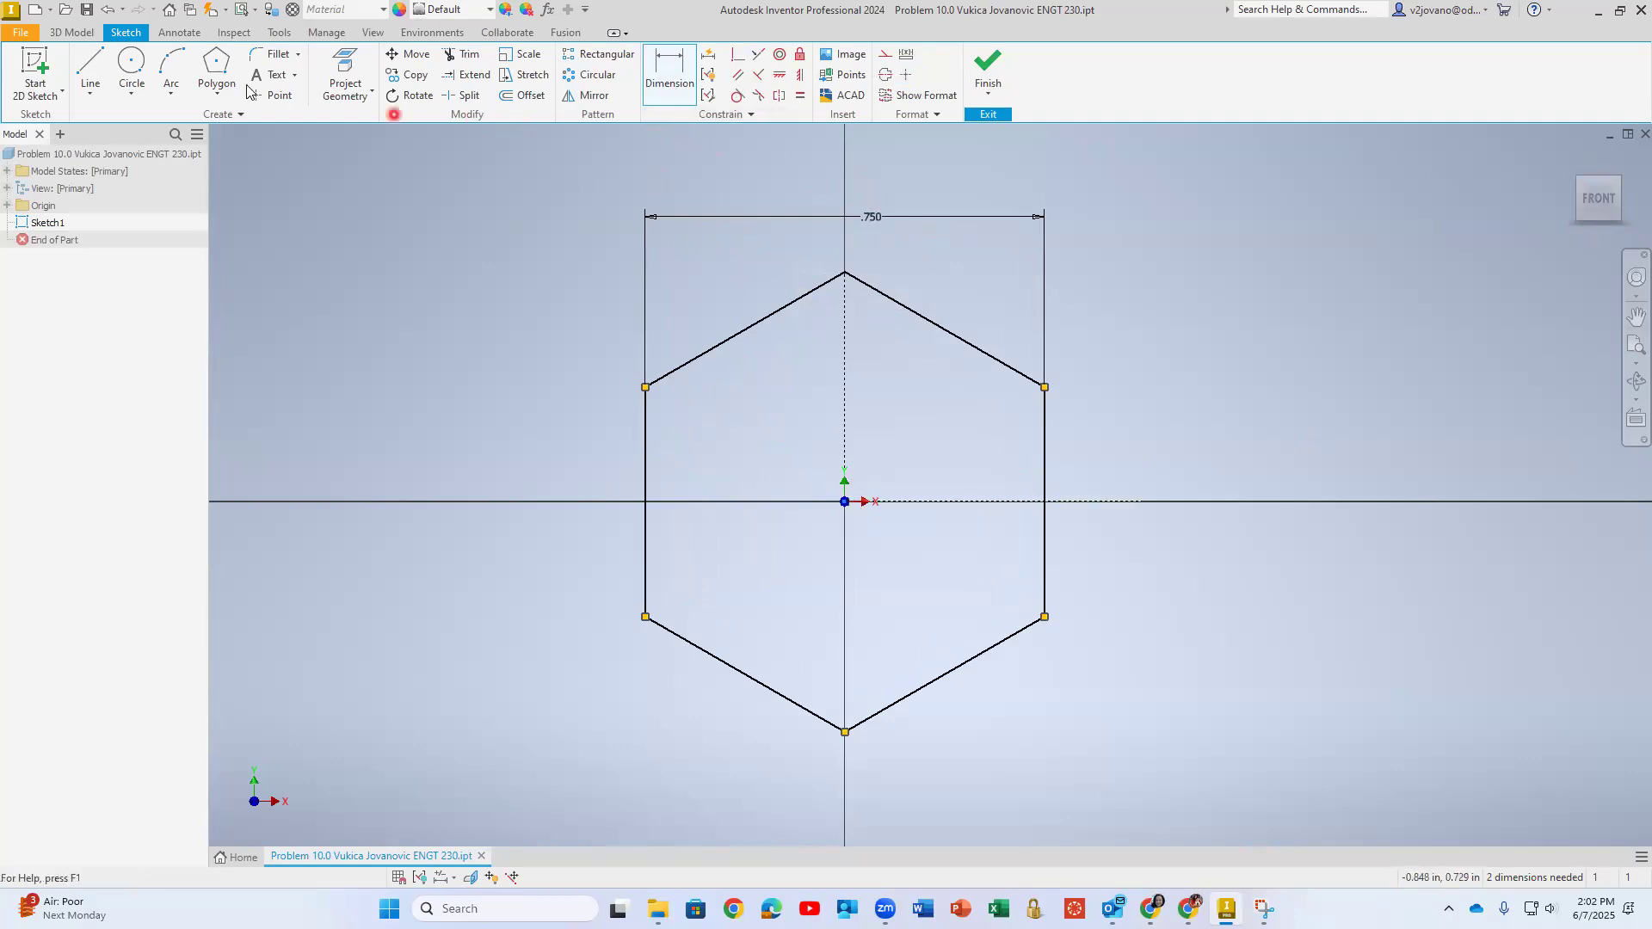
- Draw a circle centred on the origin inside the hexagon and dimension its diameter as 0.5 in
{"action": "left_click", "coordinate": [131, 65]}
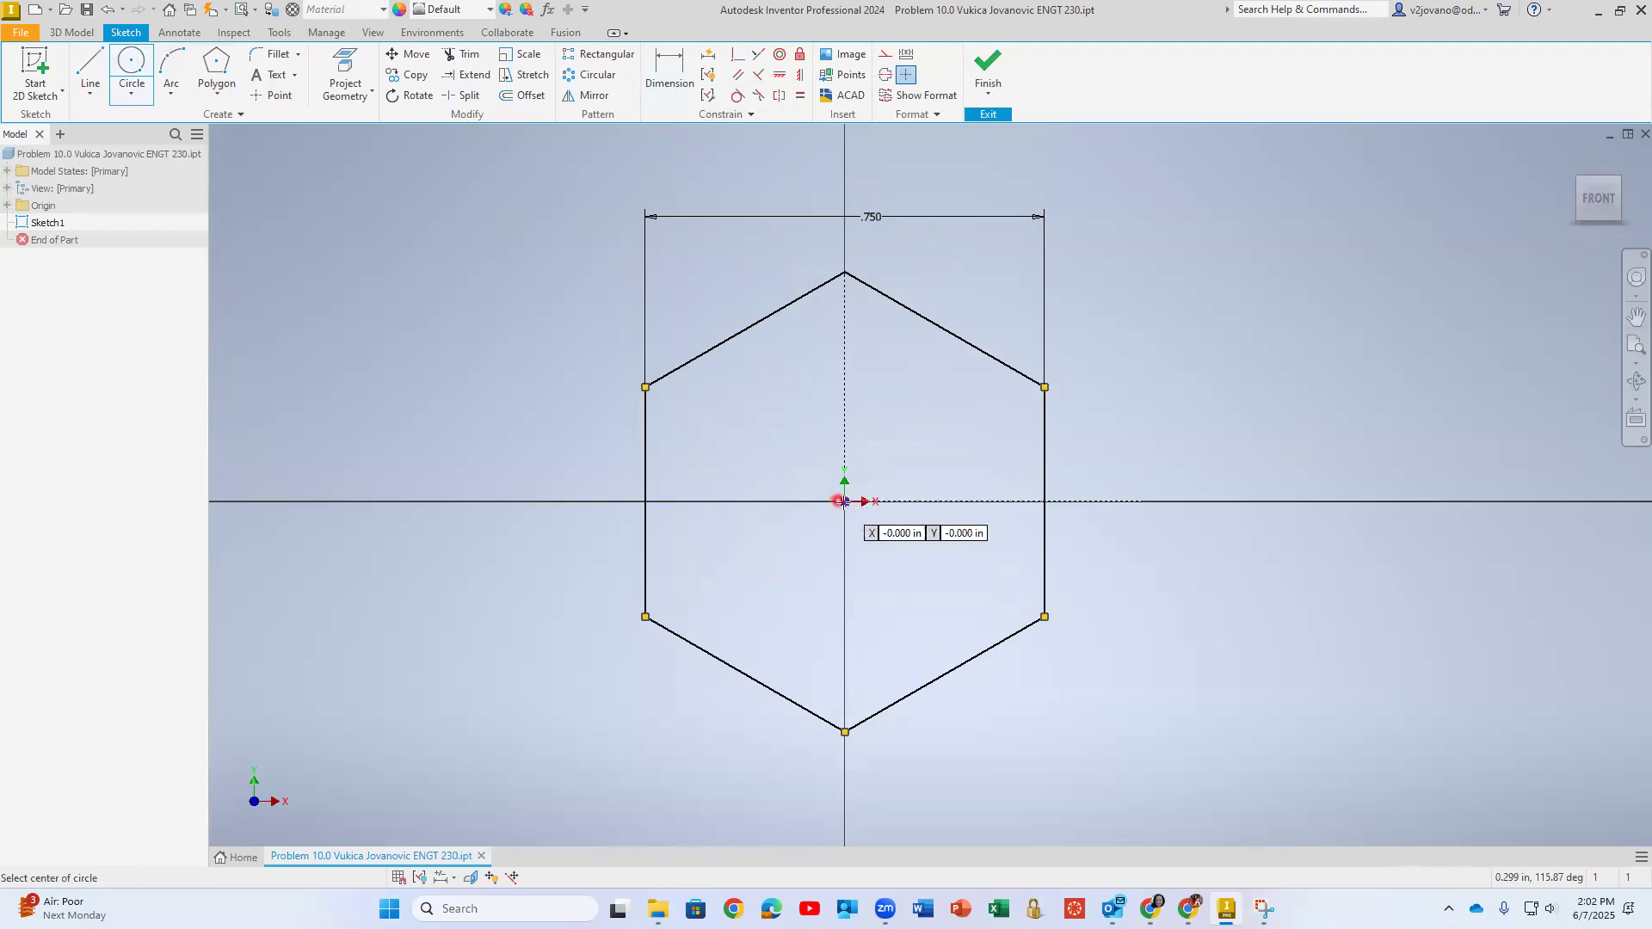
{"action": "left_click", "coordinate": [843, 501]}
{"action": "left_click", "coordinate": [734, 427]}
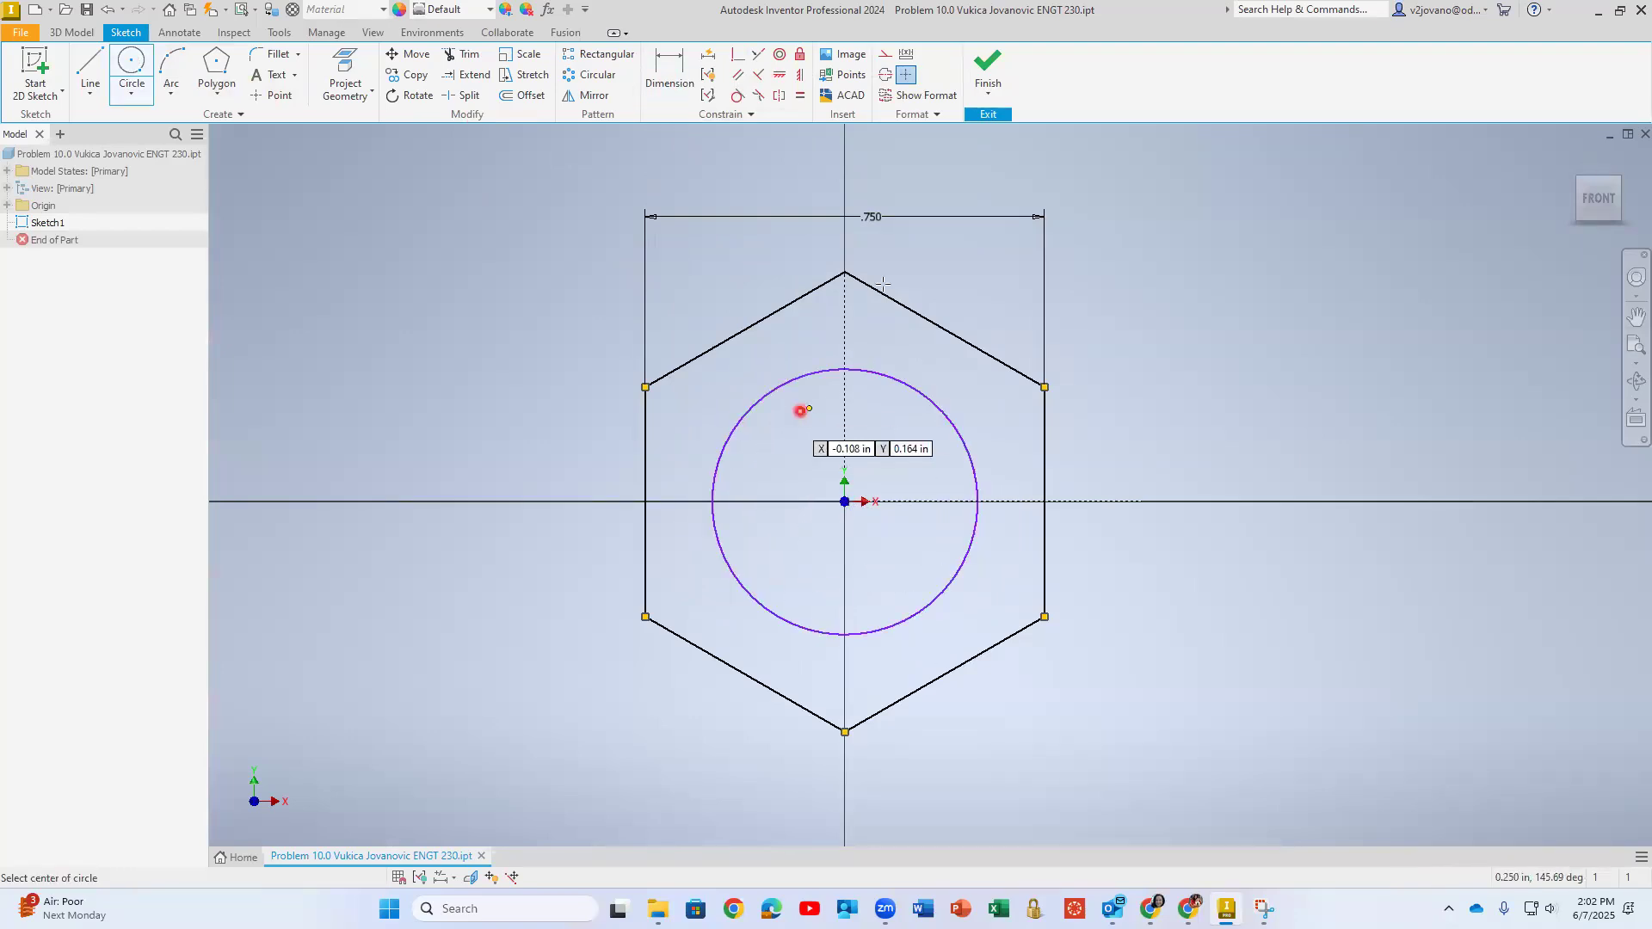
{"action": "left_click", "coordinate": [680, 82]}
{"action": "left_click", "coordinate": [939, 409]}
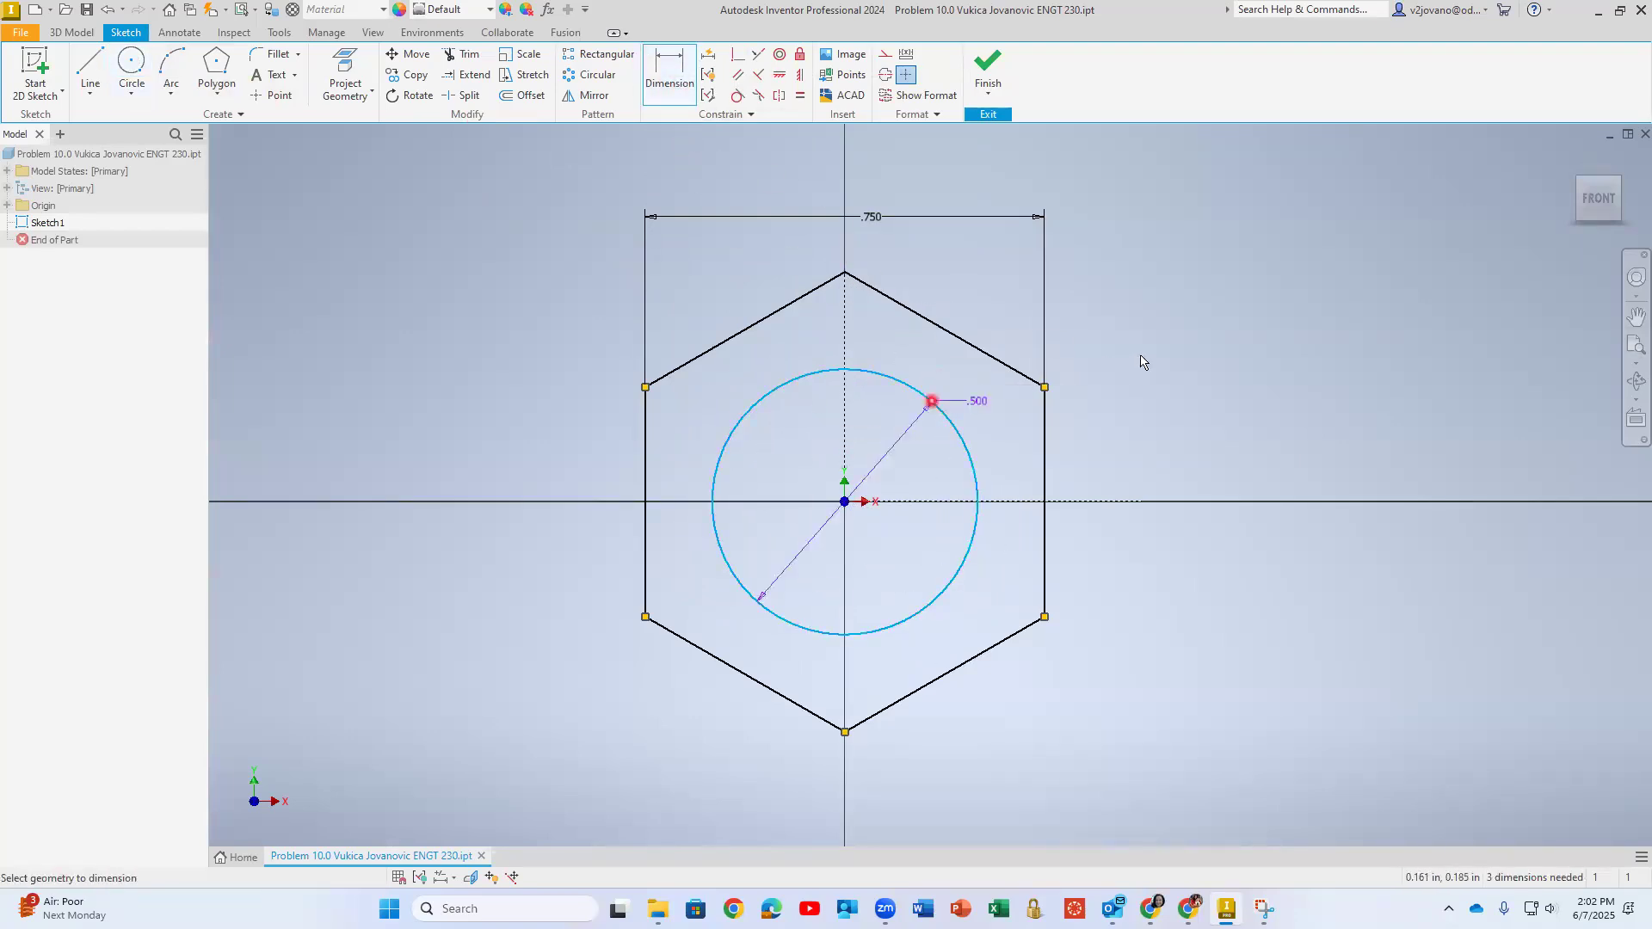
{"action": "left_click", "coordinate": [1146, 351]}
{"action": "type", "text": "0.5"}
{"action": "key", "text": "Return"}
- Finish the sketch and extrude the region between the hexagon and the circle by 0.375 in
{"action": "left_click", "coordinate": [992, 64]}
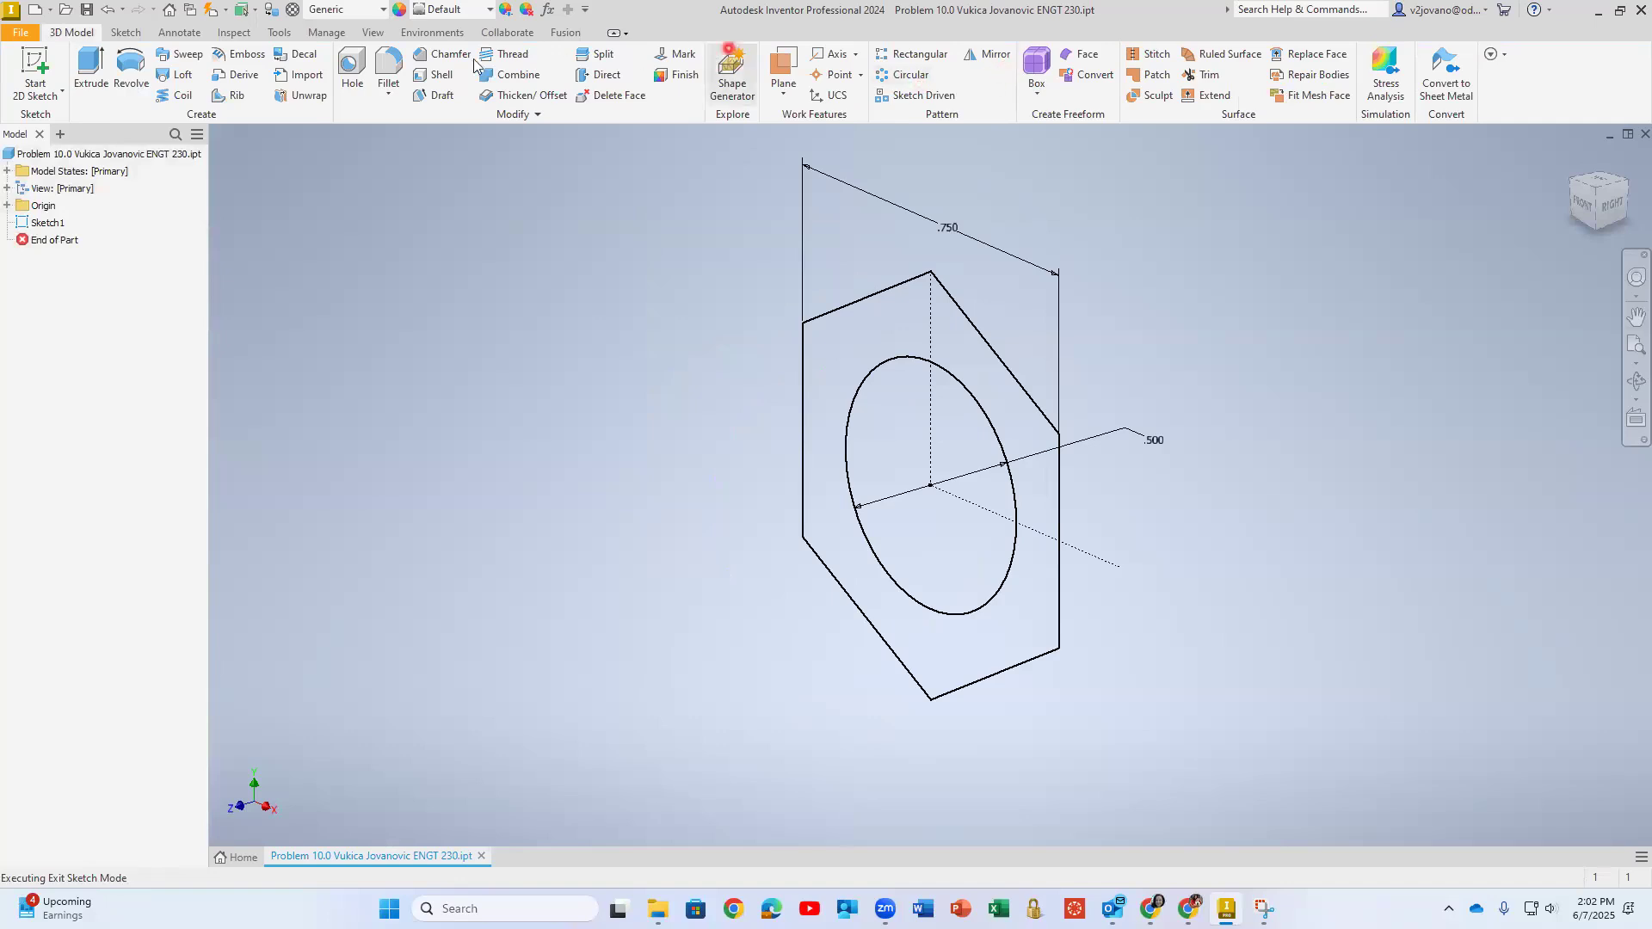
{"action": "left_click", "coordinate": [91, 69]}
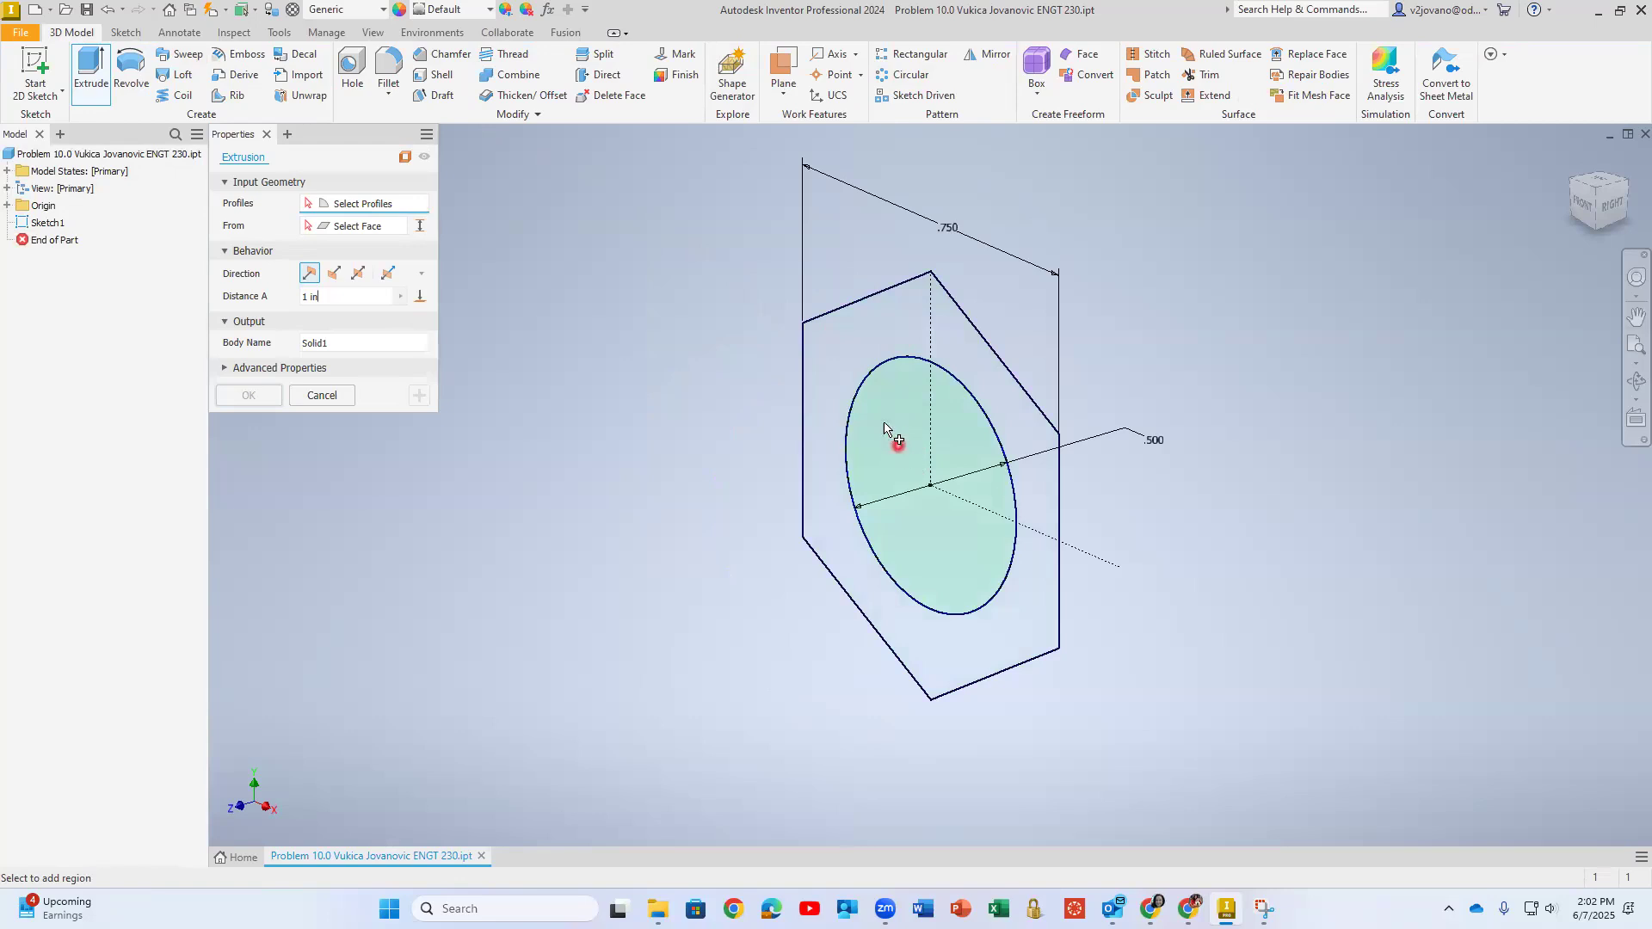
{"action": "left_click", "coordinate": [845, 333]}
{"action": "left_click", "coordinate": [293, 297]}
{"action": "type", "text": "0.375"}
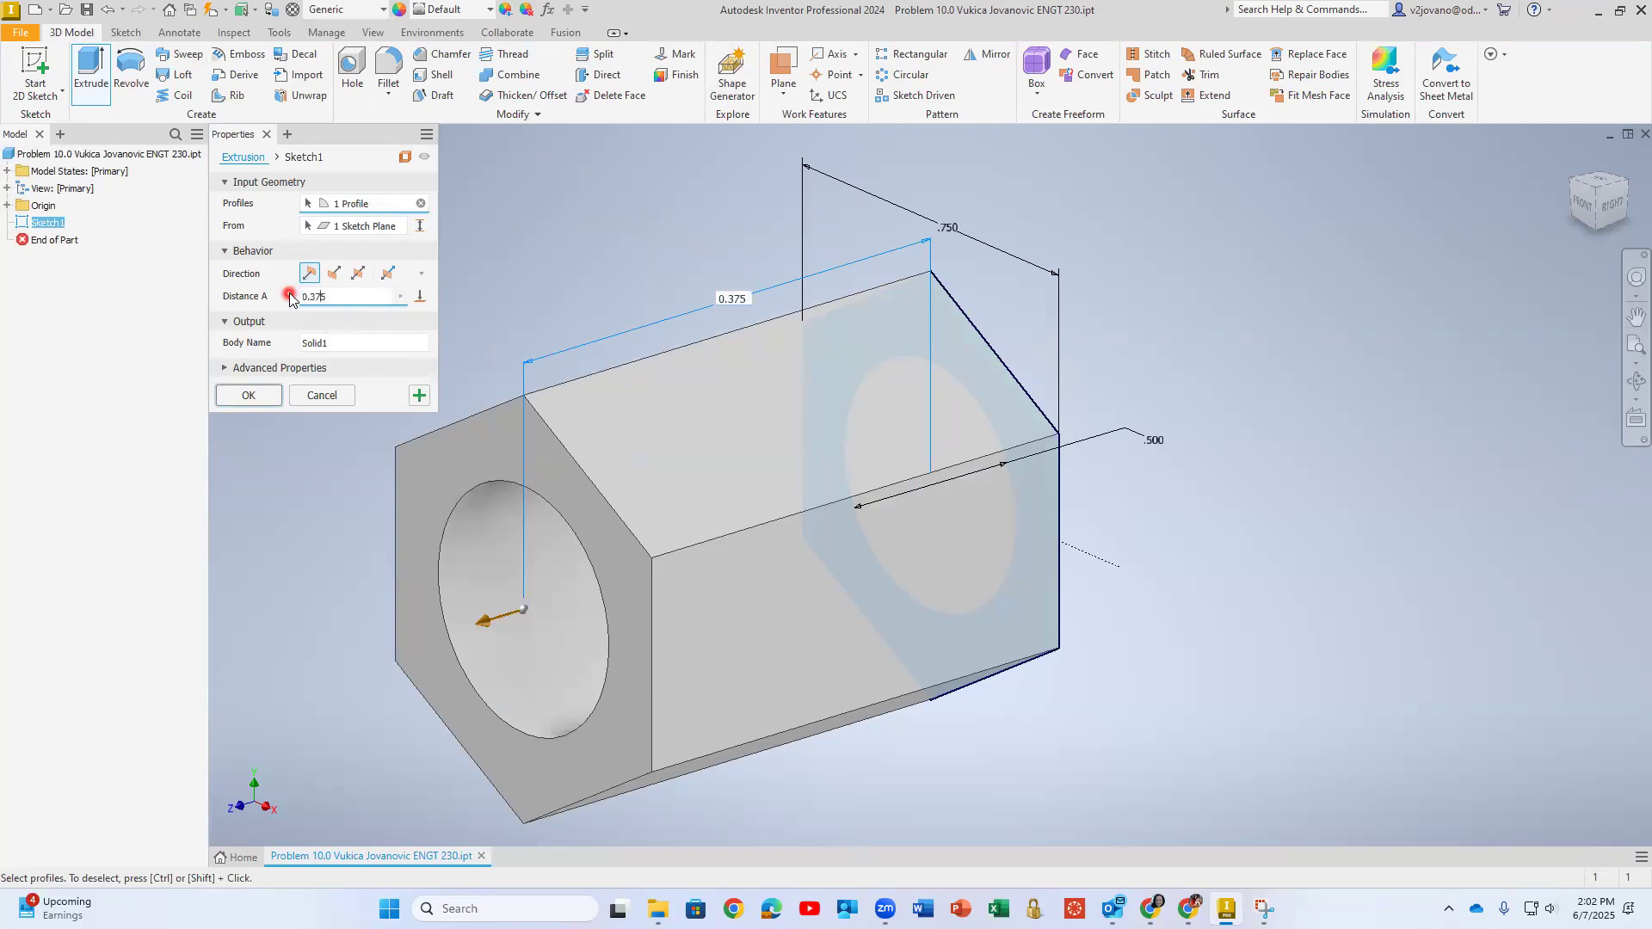
{"action": "key", "text": "Return"}
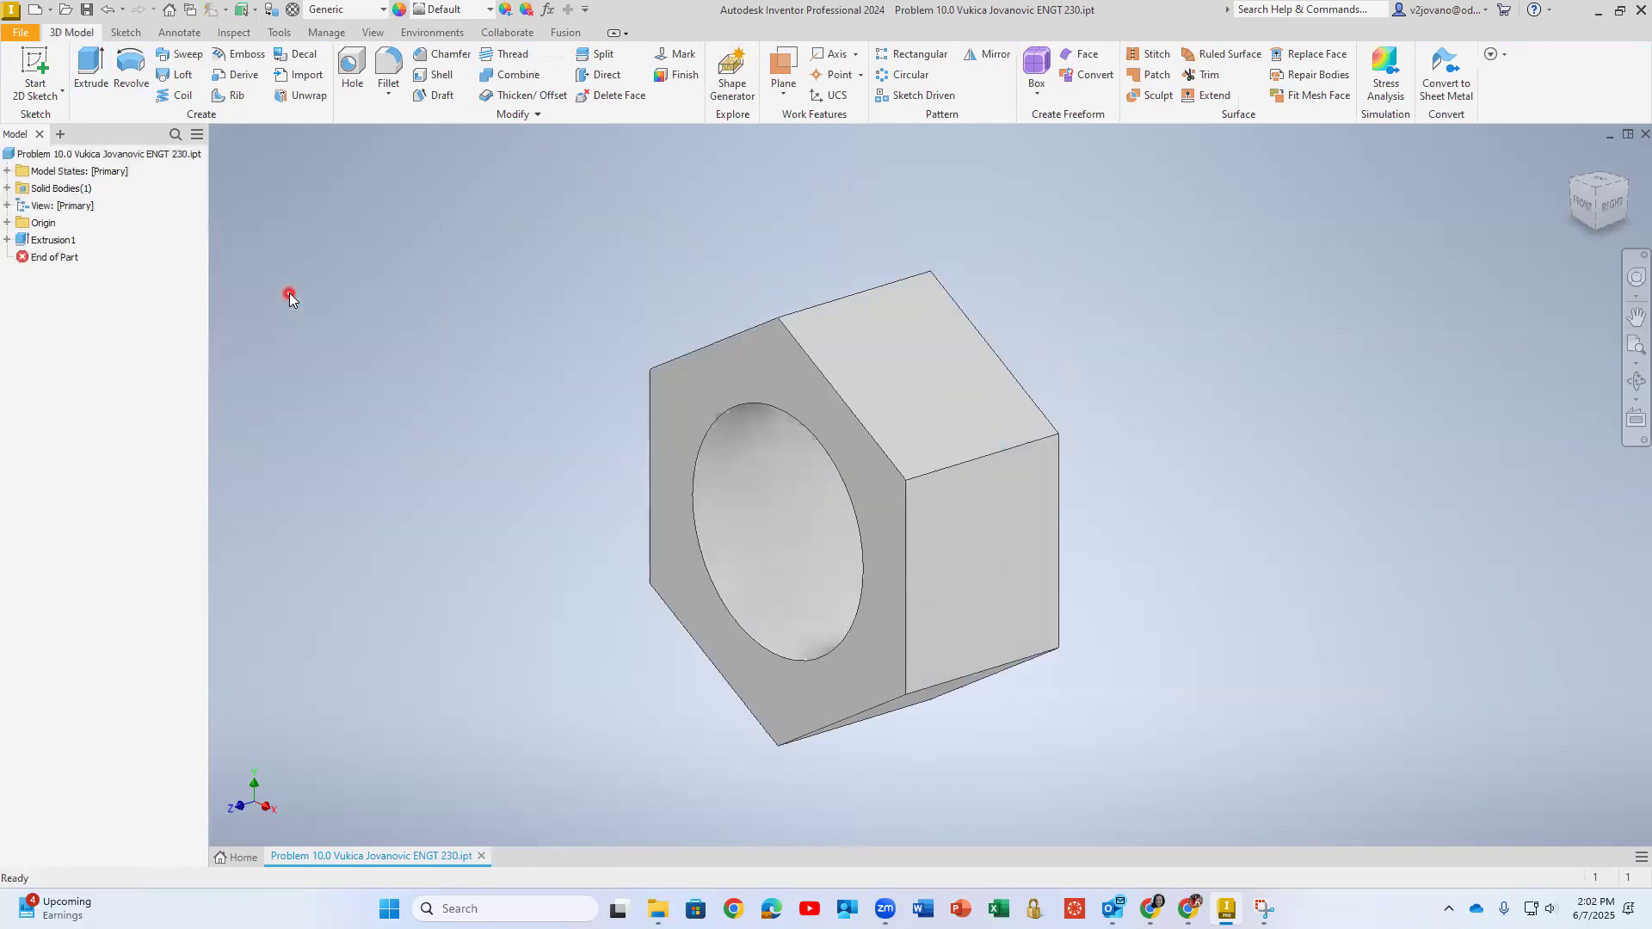
- Thread the hole's inner surface at full depth using ANSI Unified Screw Threads with the 1/2-20 UNF designation
{"action": "left_click", "coordinate": [503, 59]}
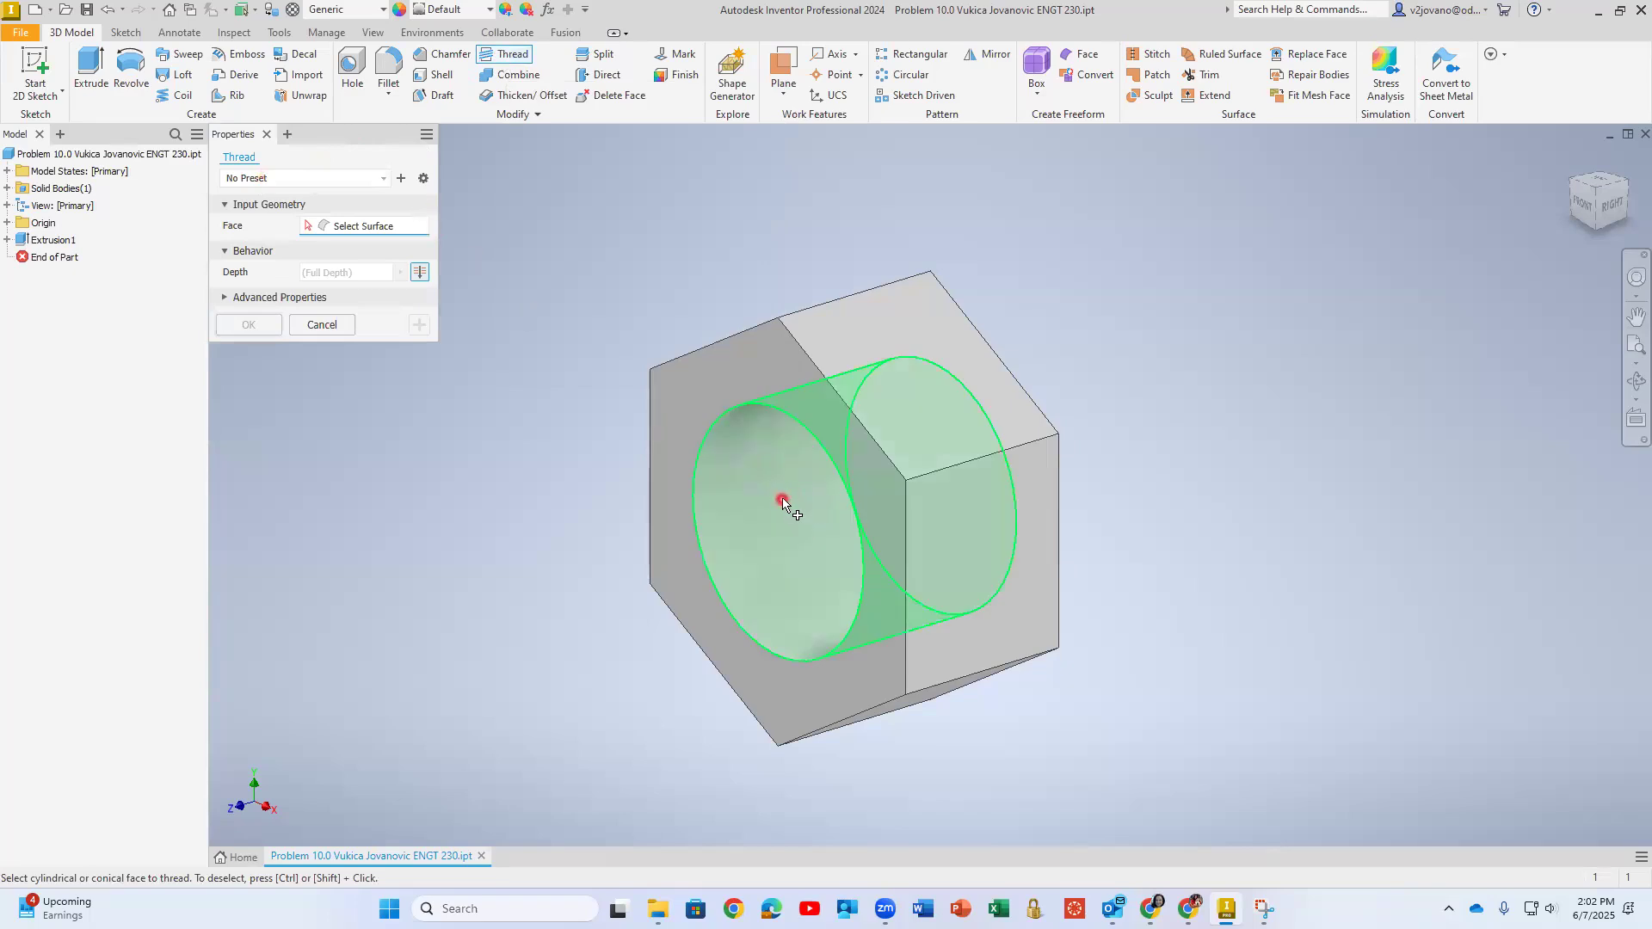
{"action": "left_click", "coordinate": [770, 516]}
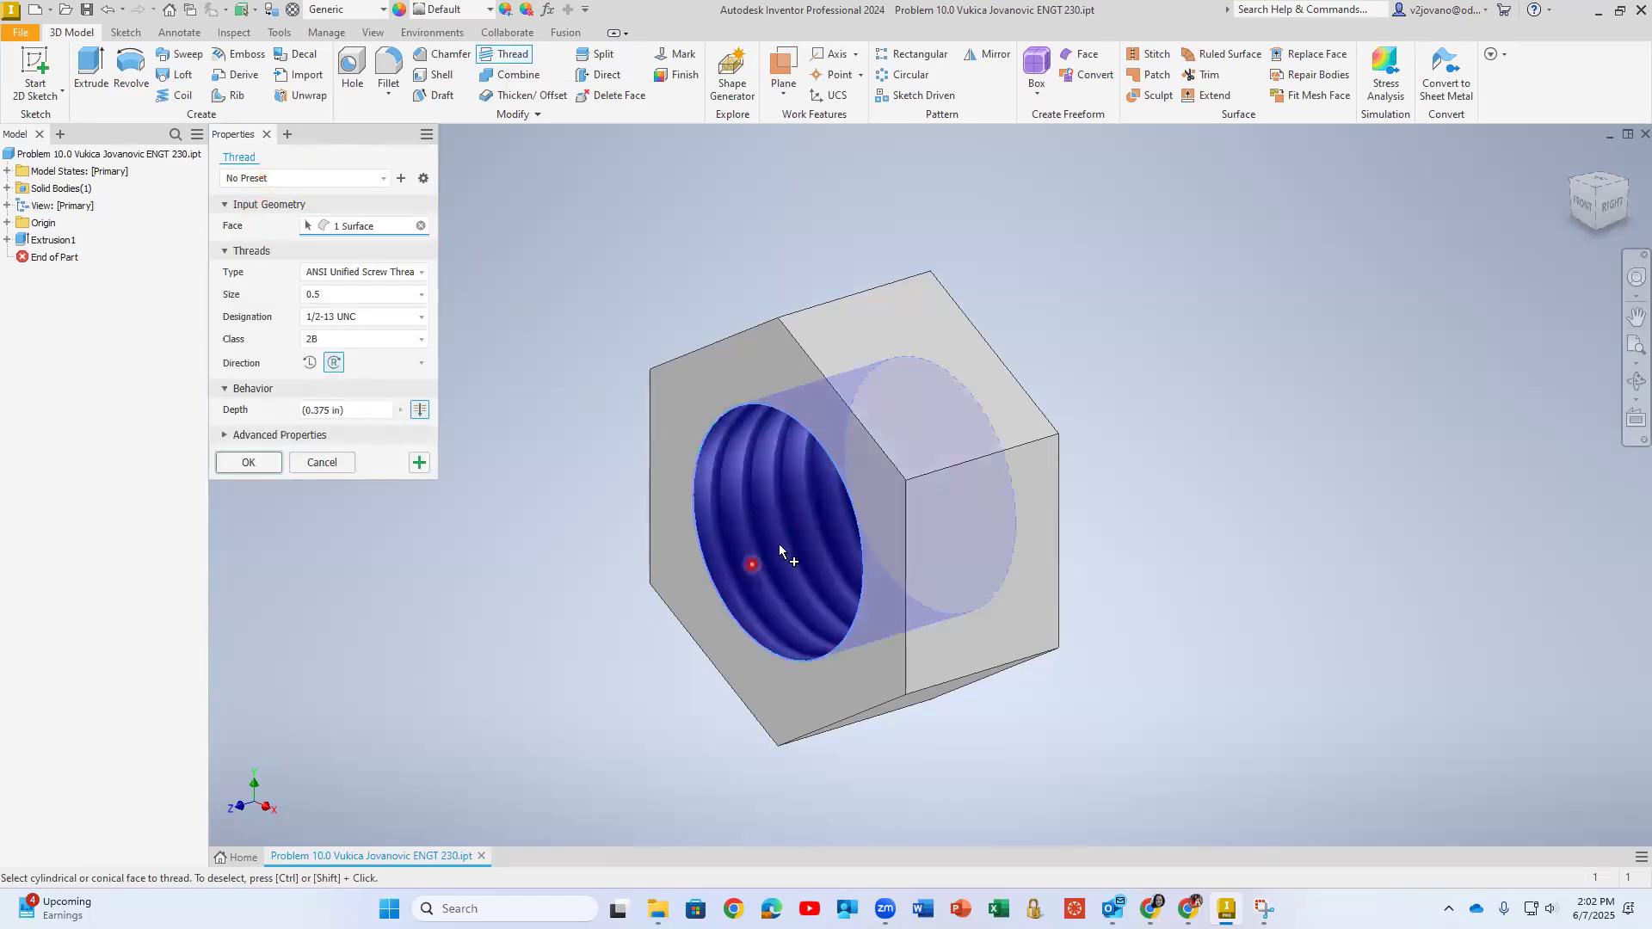
{"action": "left_click", "coordinate": [303, 276]}
{"action": "left_click", "coordinate": [396, 274]}
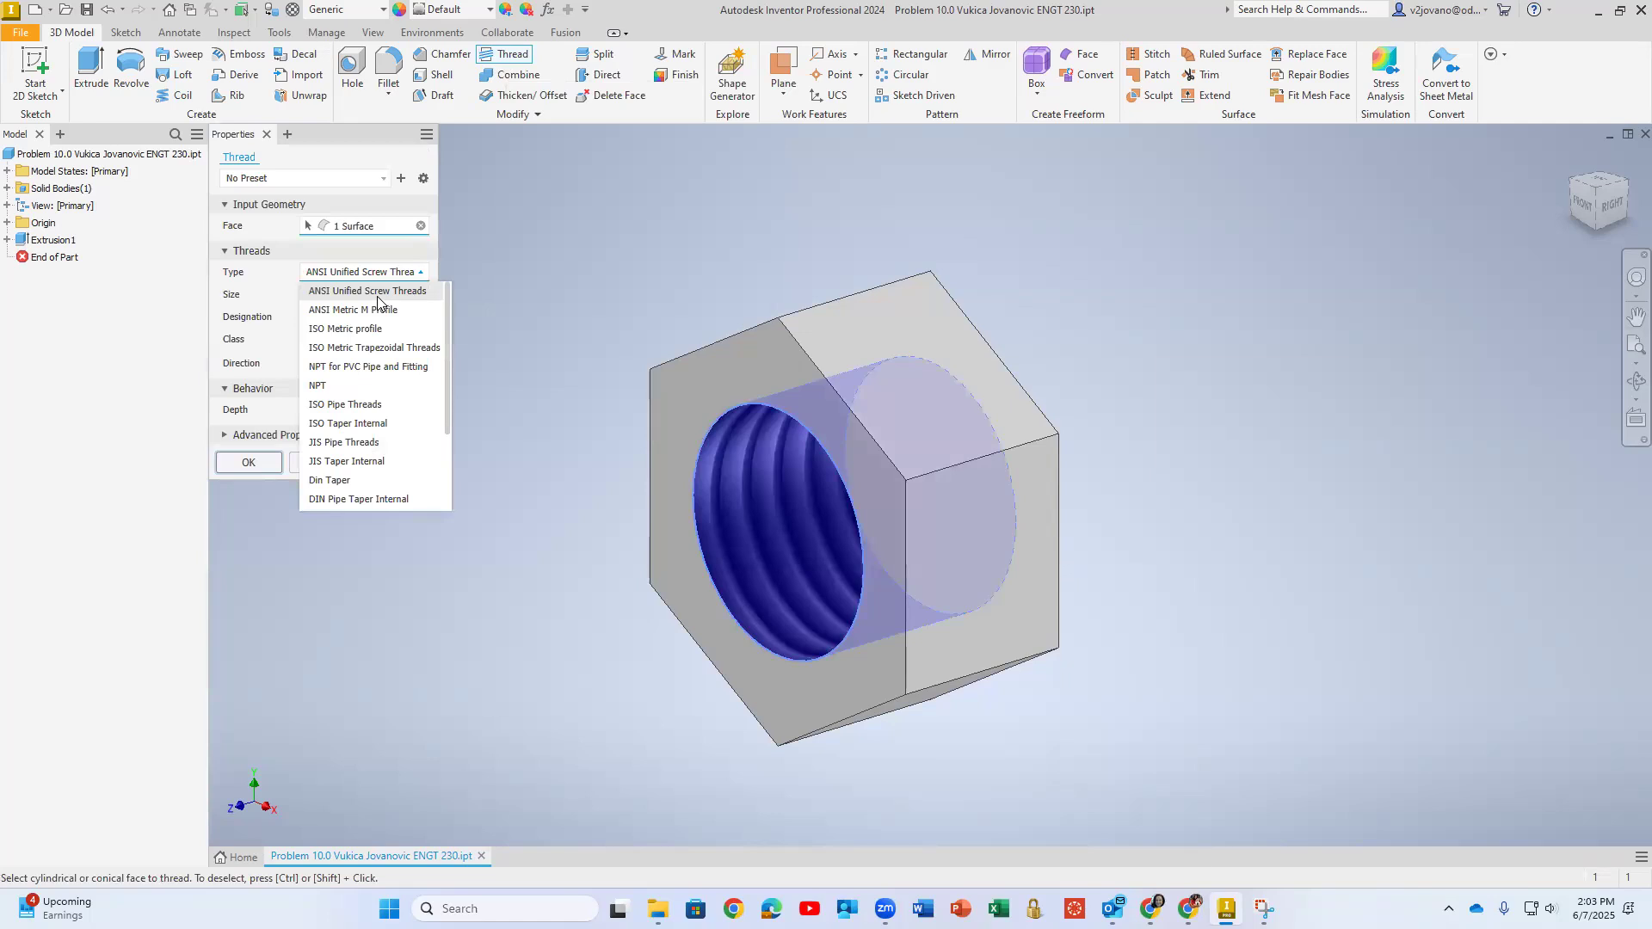
{"action": "left_click", "coordinate": [378, 296]}
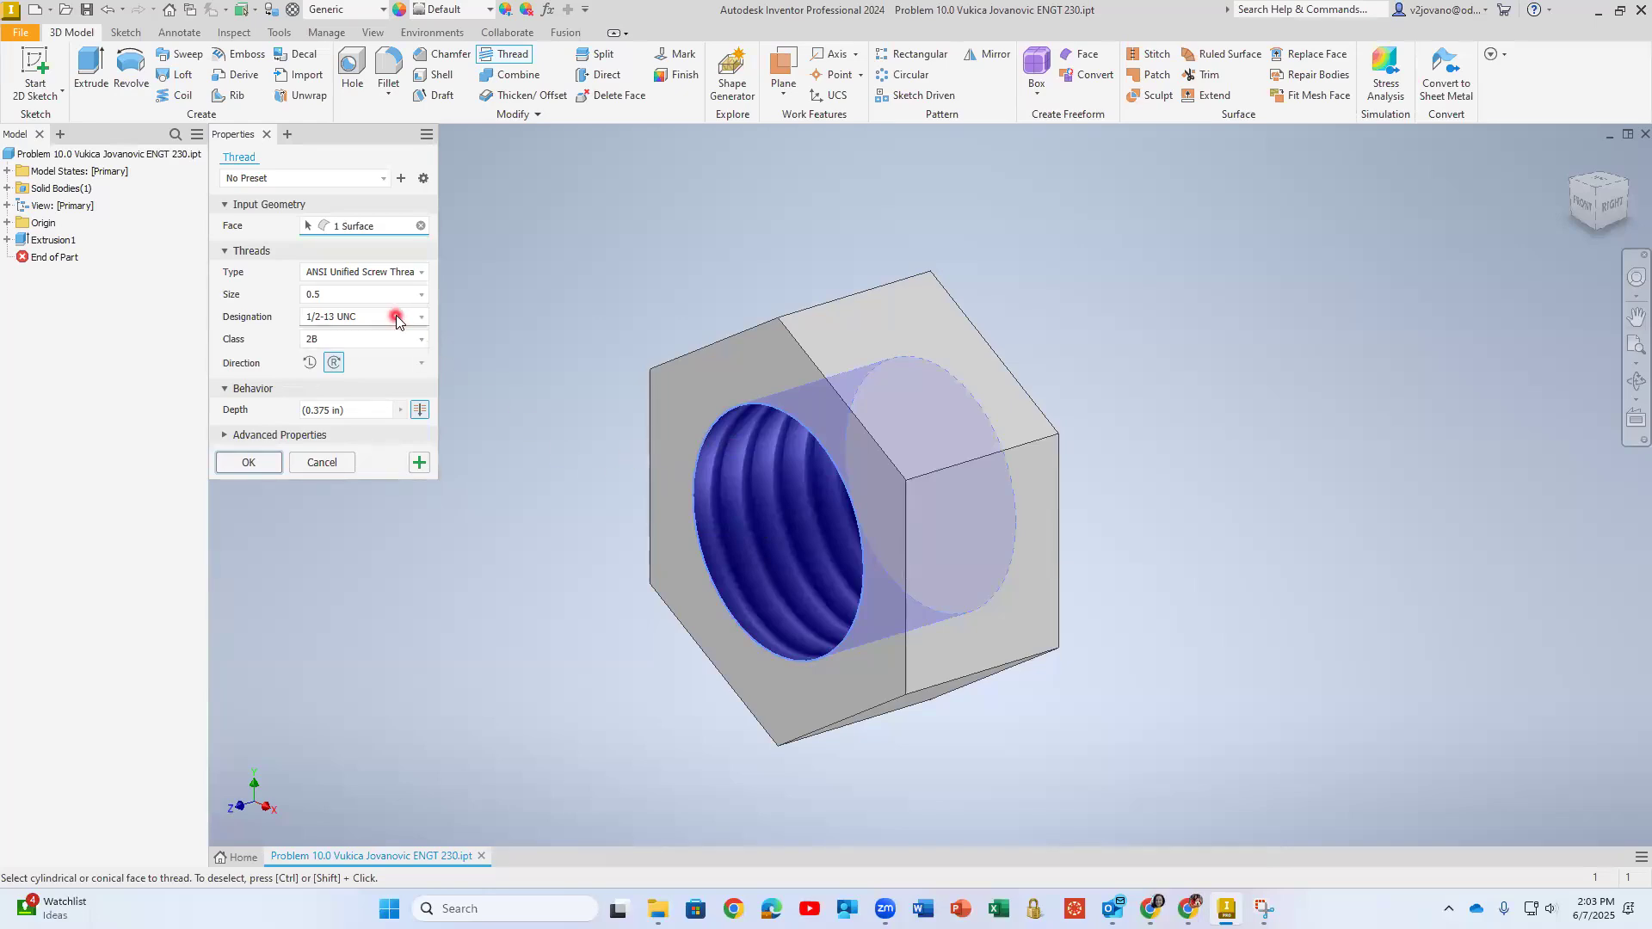
{"action": "left_click", "coordinate": [355, 316]}
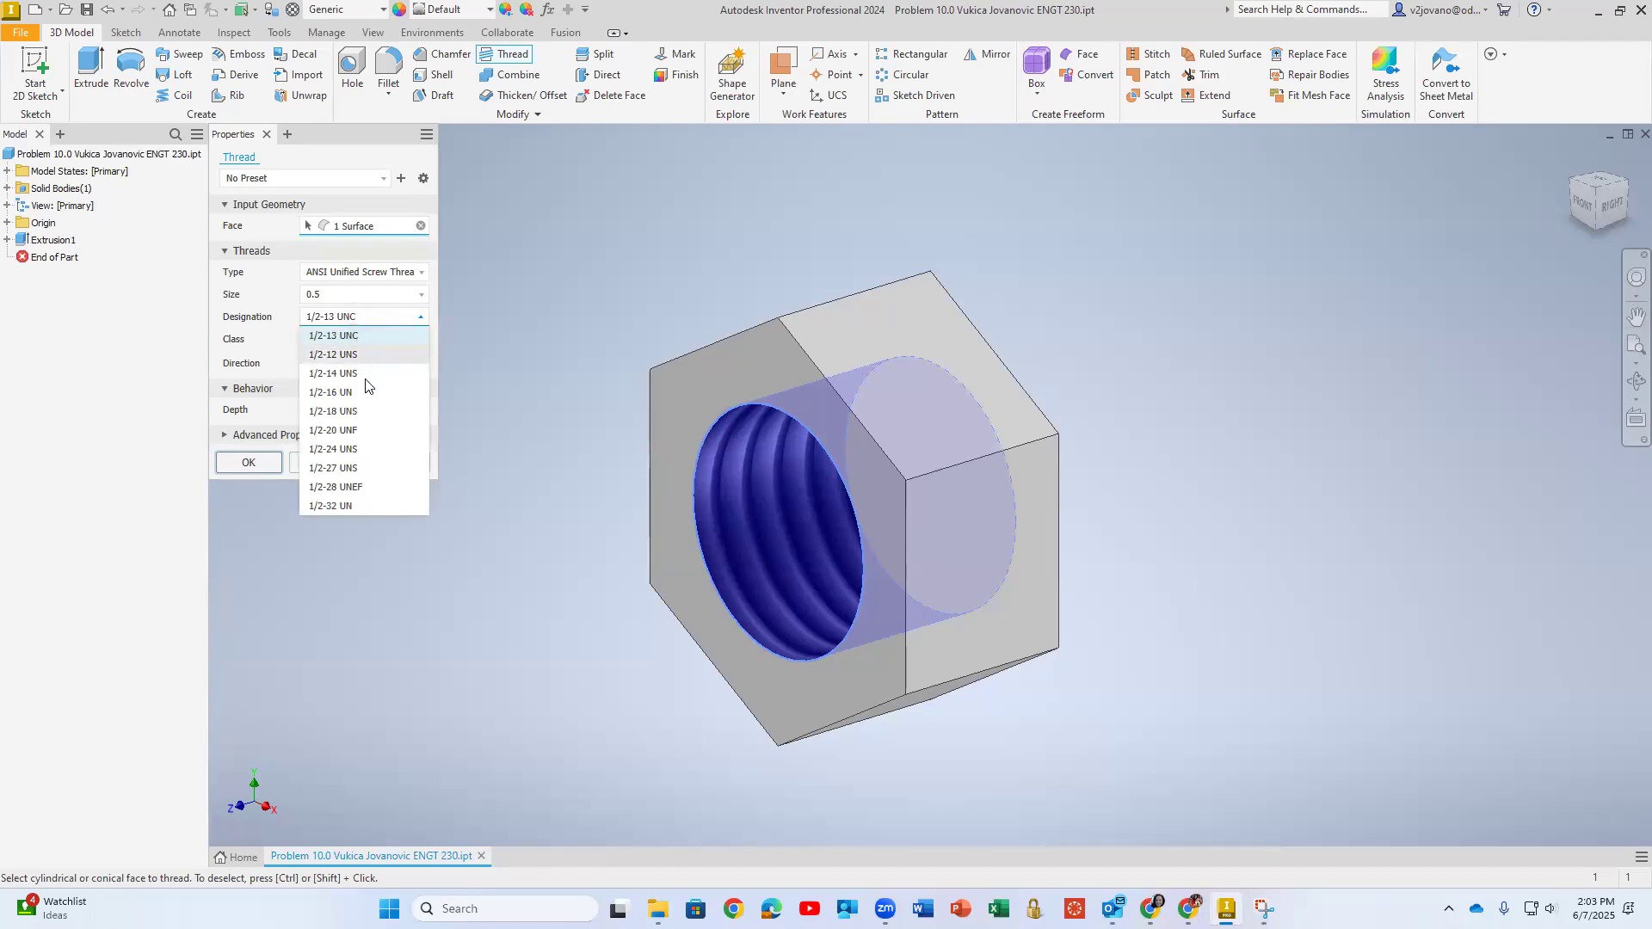
{"action": "left_click", "coordinate": [342, 431]}
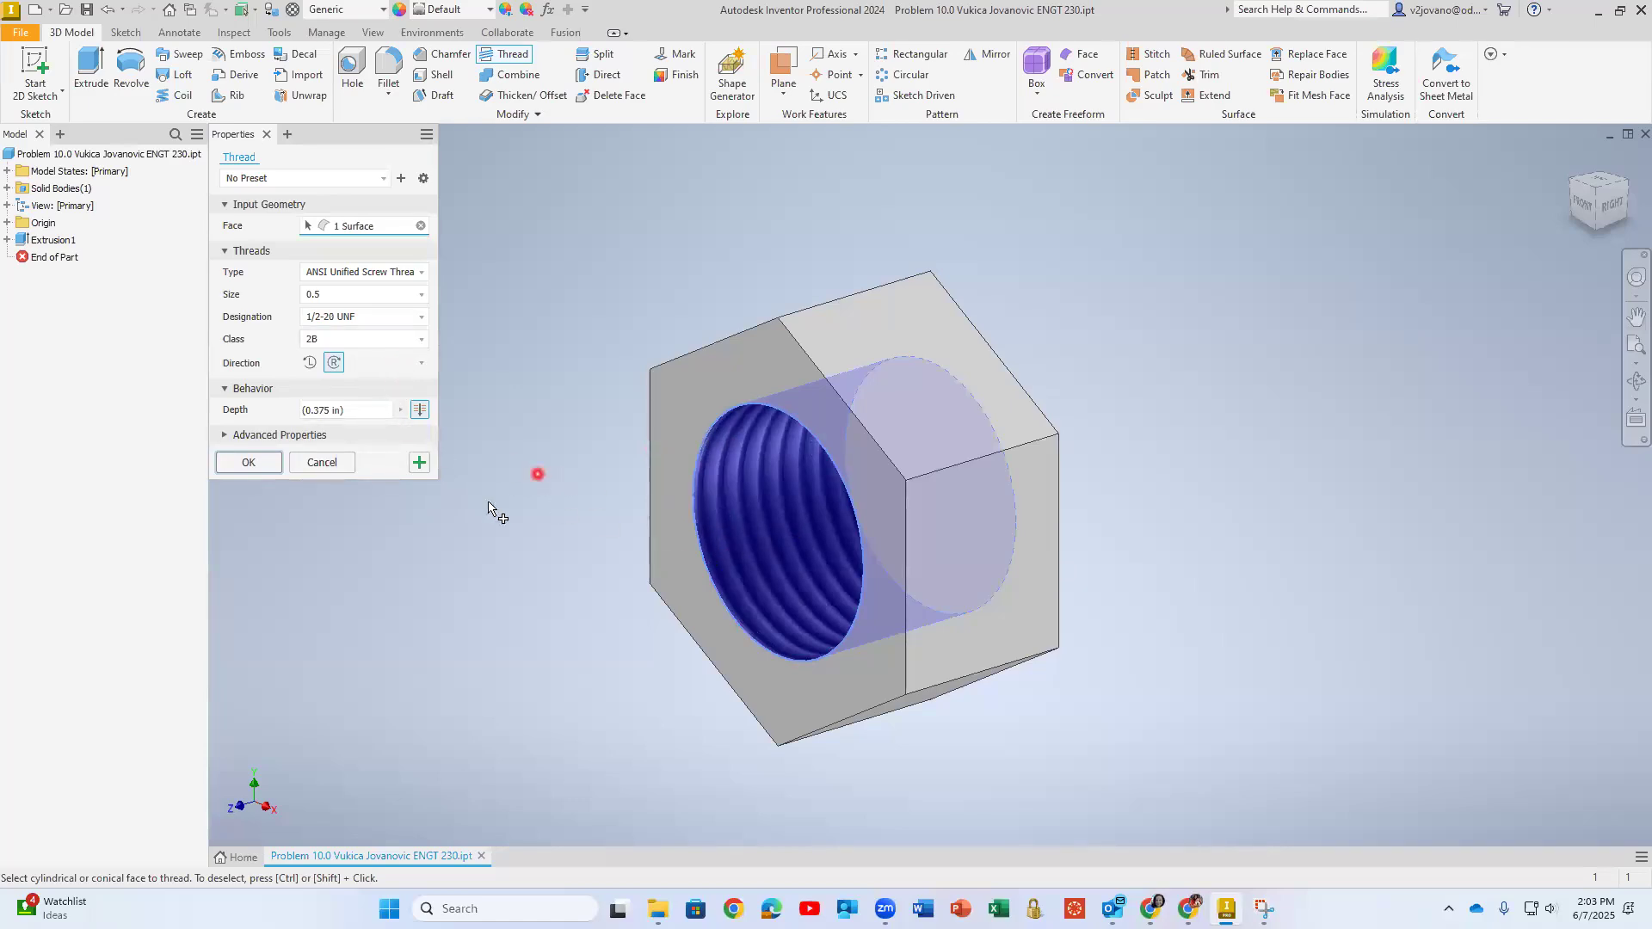
{"action": "left_click", "coordinate": [250, 463]}
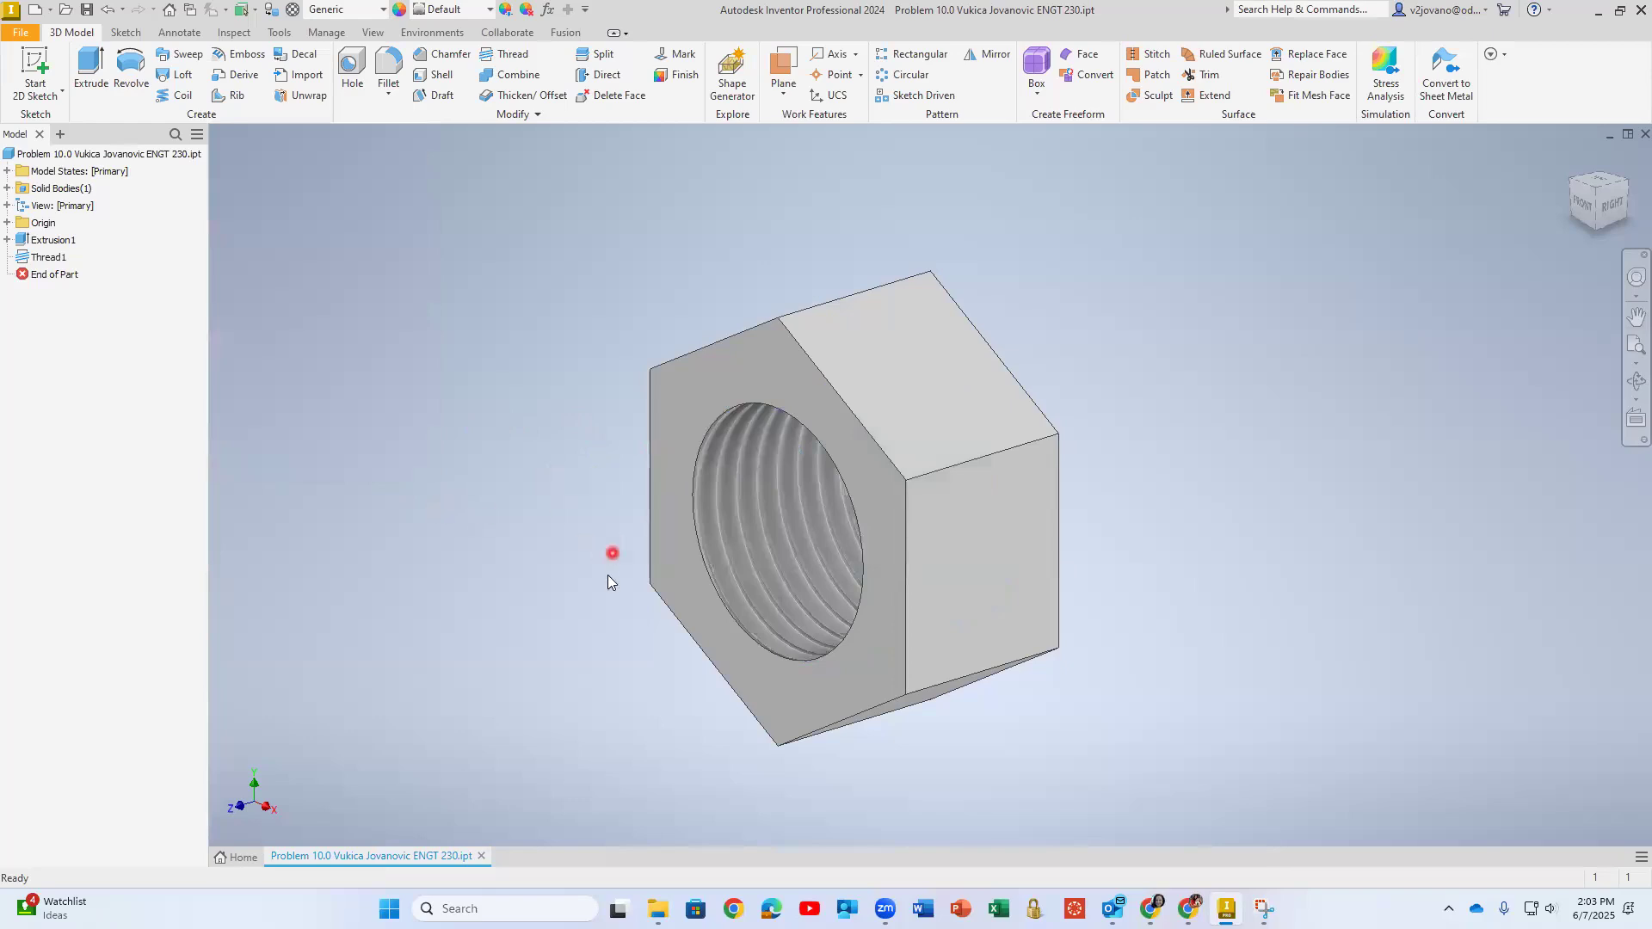
{"action": "scroll", "coordinate": [778, 534], "scroll_direction": "down", "scroll_amount": 3}
{"action": "scroll", "coordinate": [635, 631], "scroll_direction": "down", "scroll_amount": 3}
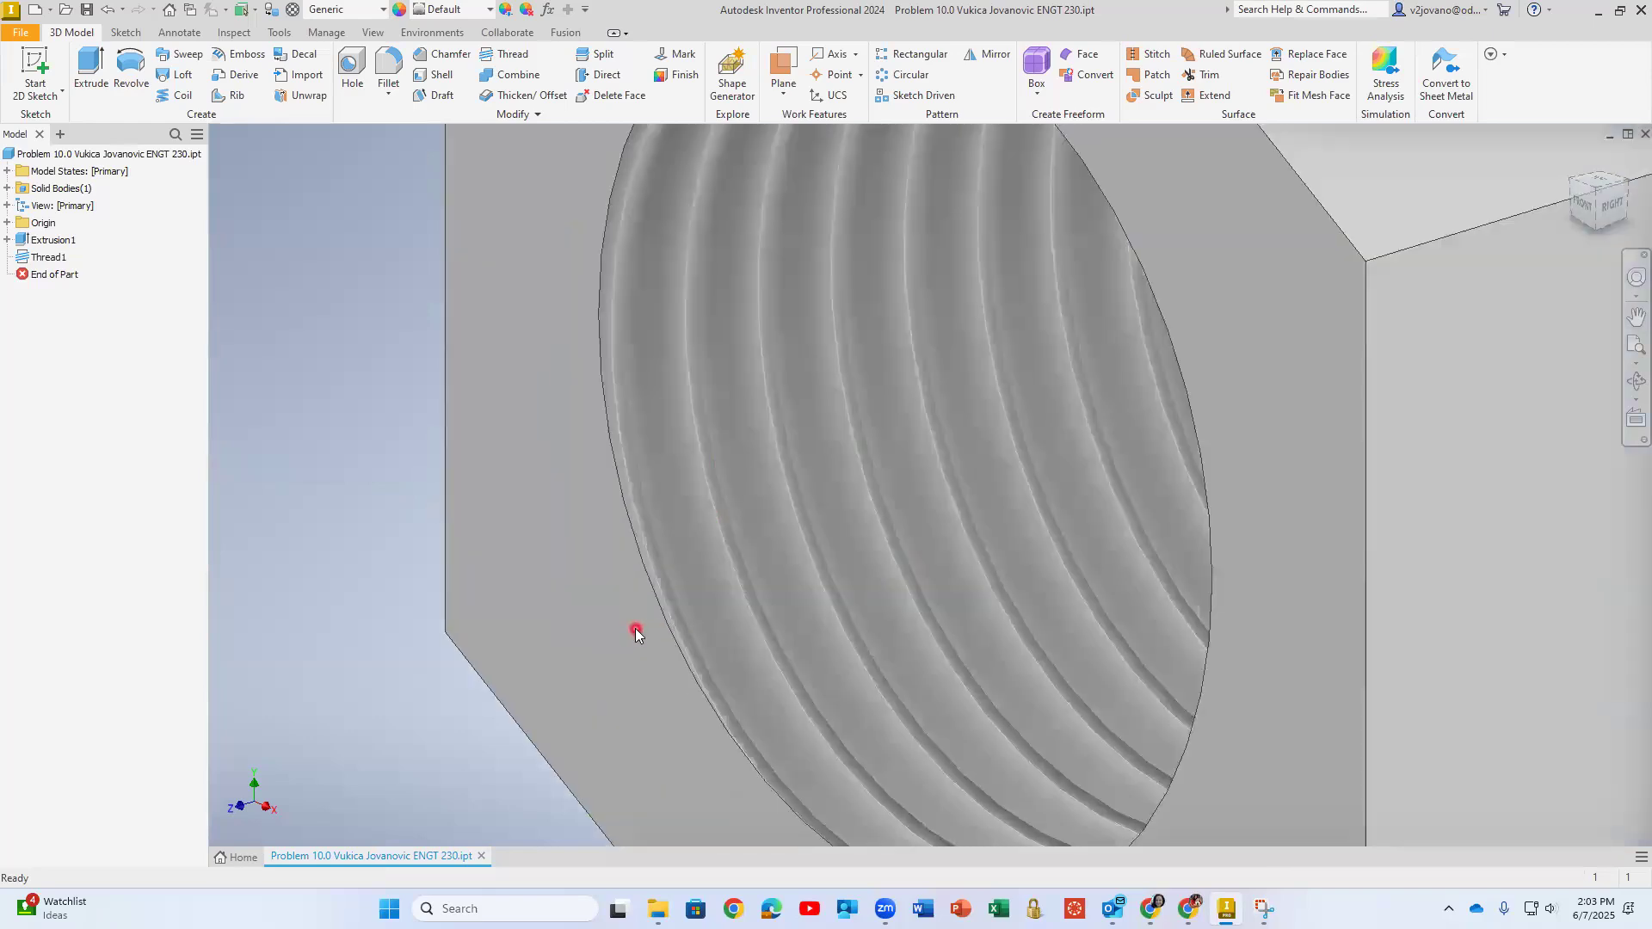
{"action": "mouse_move", "coordinate": [649, 627]}
{"action": "middle_mouse_down", "text": "shift"}
{"action": "mouse_move", "coordinate": [719, 590]}
{"action": "mouse_move", "coordinate": [818, 637]}
{"action": "mouse_move", "coordinate": [937, 627]}
{"action": "mouse_move", "coordinate": [726, 649]}
{"action": "mouse_move", "coordinate": [631, 630]}
{"action": "mouse_move", "coordinate": [604, 611]}
{"action": "mouse_move", "coordinate": [611, 571]}
{"action": "mouse_move", "coordinate": [513, 545]}
{"action": "mouse_move", "coordinate": [564, 554]}
{"action": "mouse_move", "coordinate": [634, 606]}
{"action": "middle_mouse_up", "text": "shift"}
{"action": "scroll", "coordinate": [457, 535], "scroll_direction": "up", "scroll_amount": 5}
{"action": "mouse_move", "coordinate": [620, 525]}
{"action": "middle_mouse_down", "text": "shift"}
{"action": "mouse_move", "coordinate": [670, 542]}
{"action": "mouse_move", "coordinate": [819, 523]}
{"action": "middle_mouse_up", "text": "shift"}
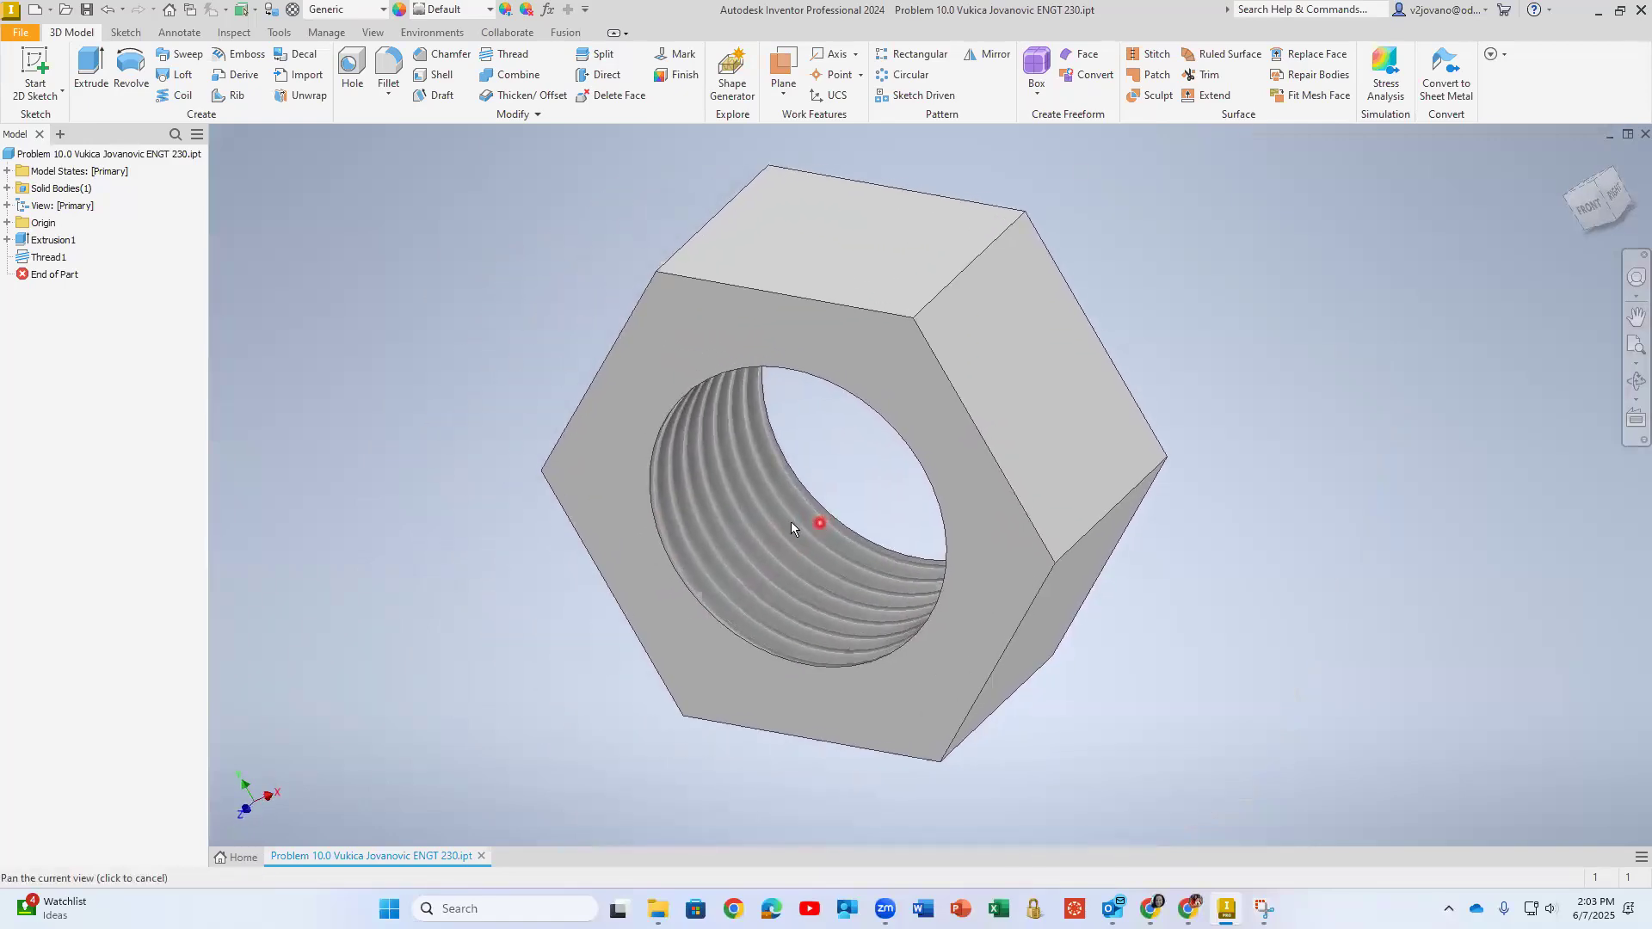
- Try the Engine Turned appearance on the nut and undo it
{"action": "left_click", "coordinate": [442, 7]}
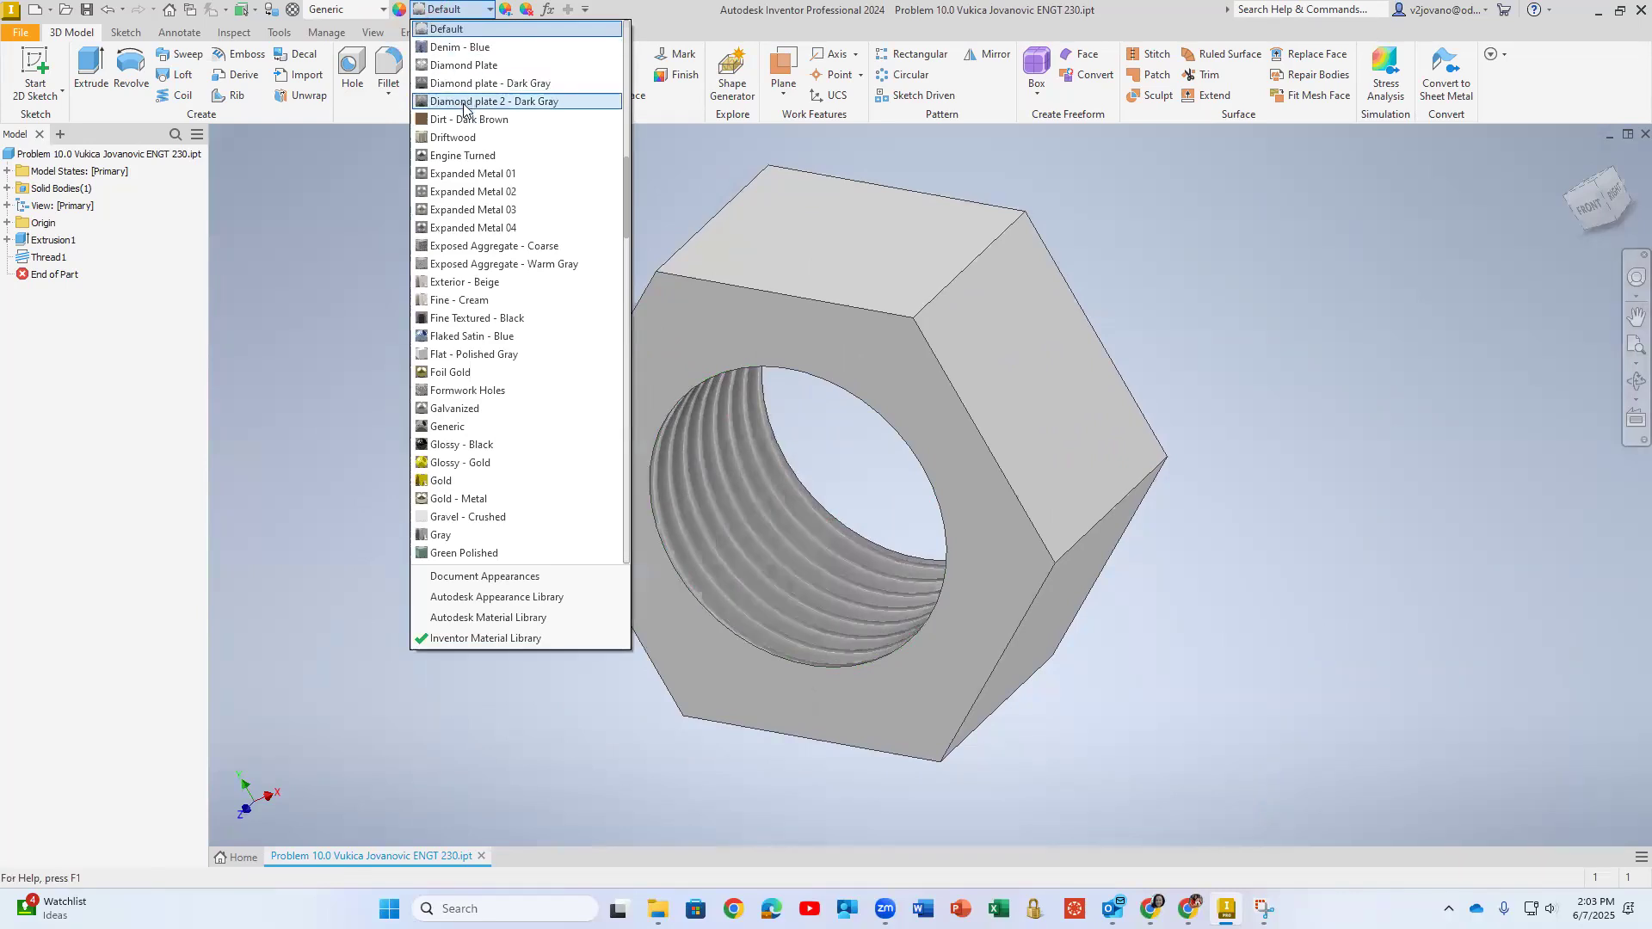
{"action": "scroll", "coordinate": [464, 103], "scroll_direction": "up", "scroll_amount": 8}
{"action": "scroll", "coordinate": [464, 103], "scroll_direction": "up", "scroll_amount": 7}
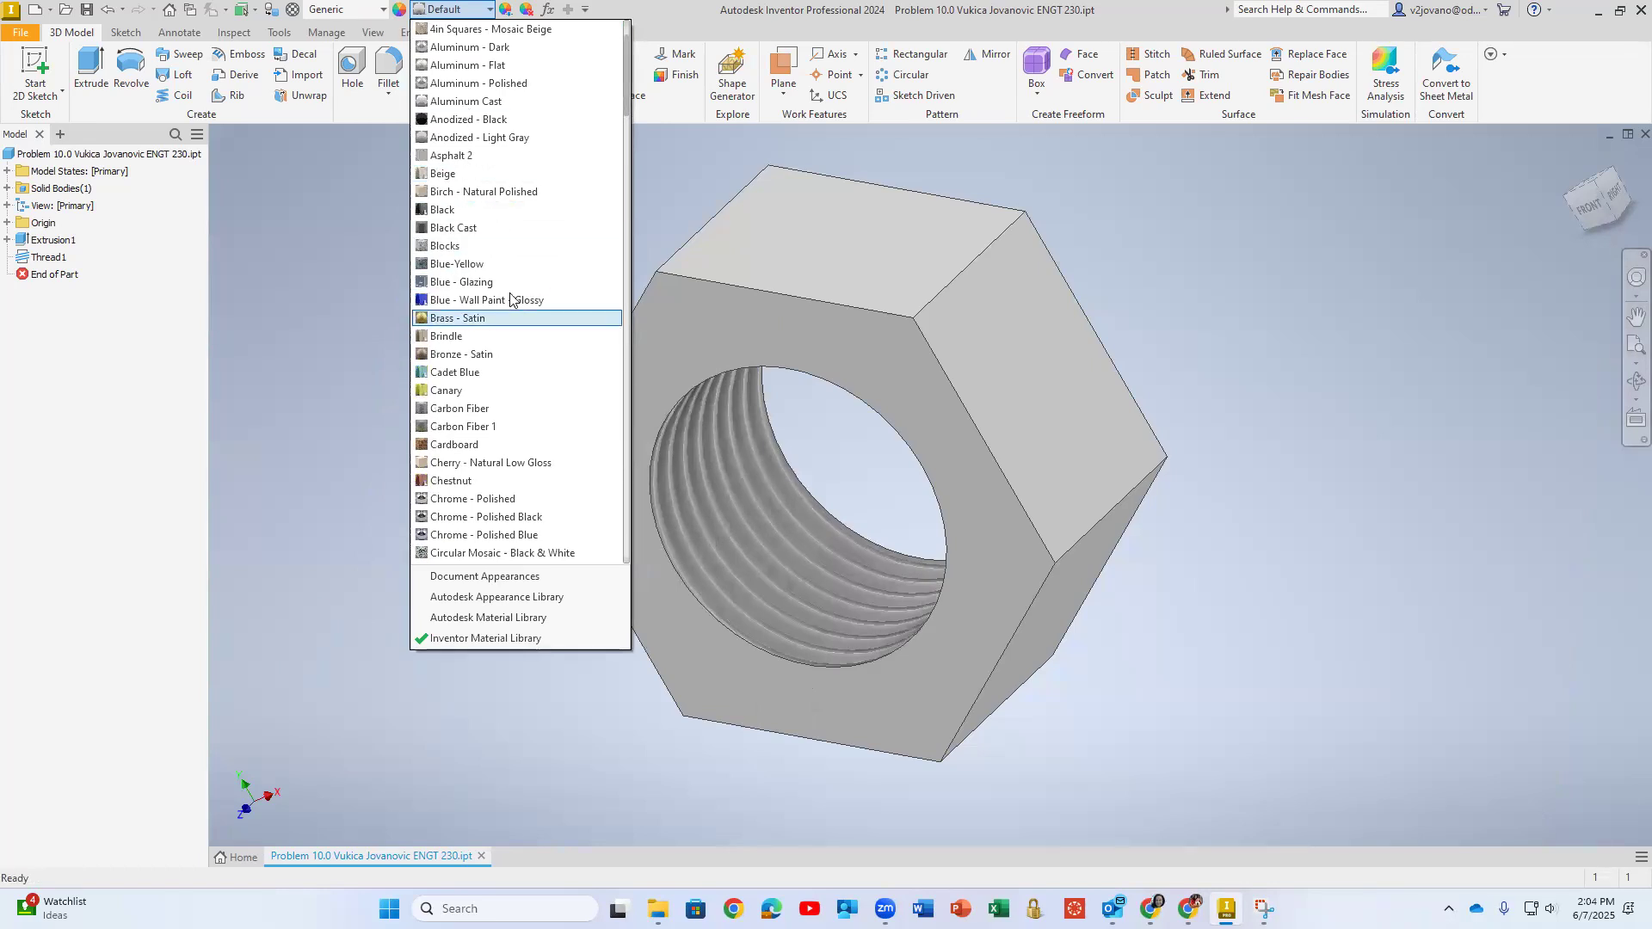
{"action": "scroll", "coordinate": [510, 299], "scroll_direction": "up", "scroll_amount": 2}
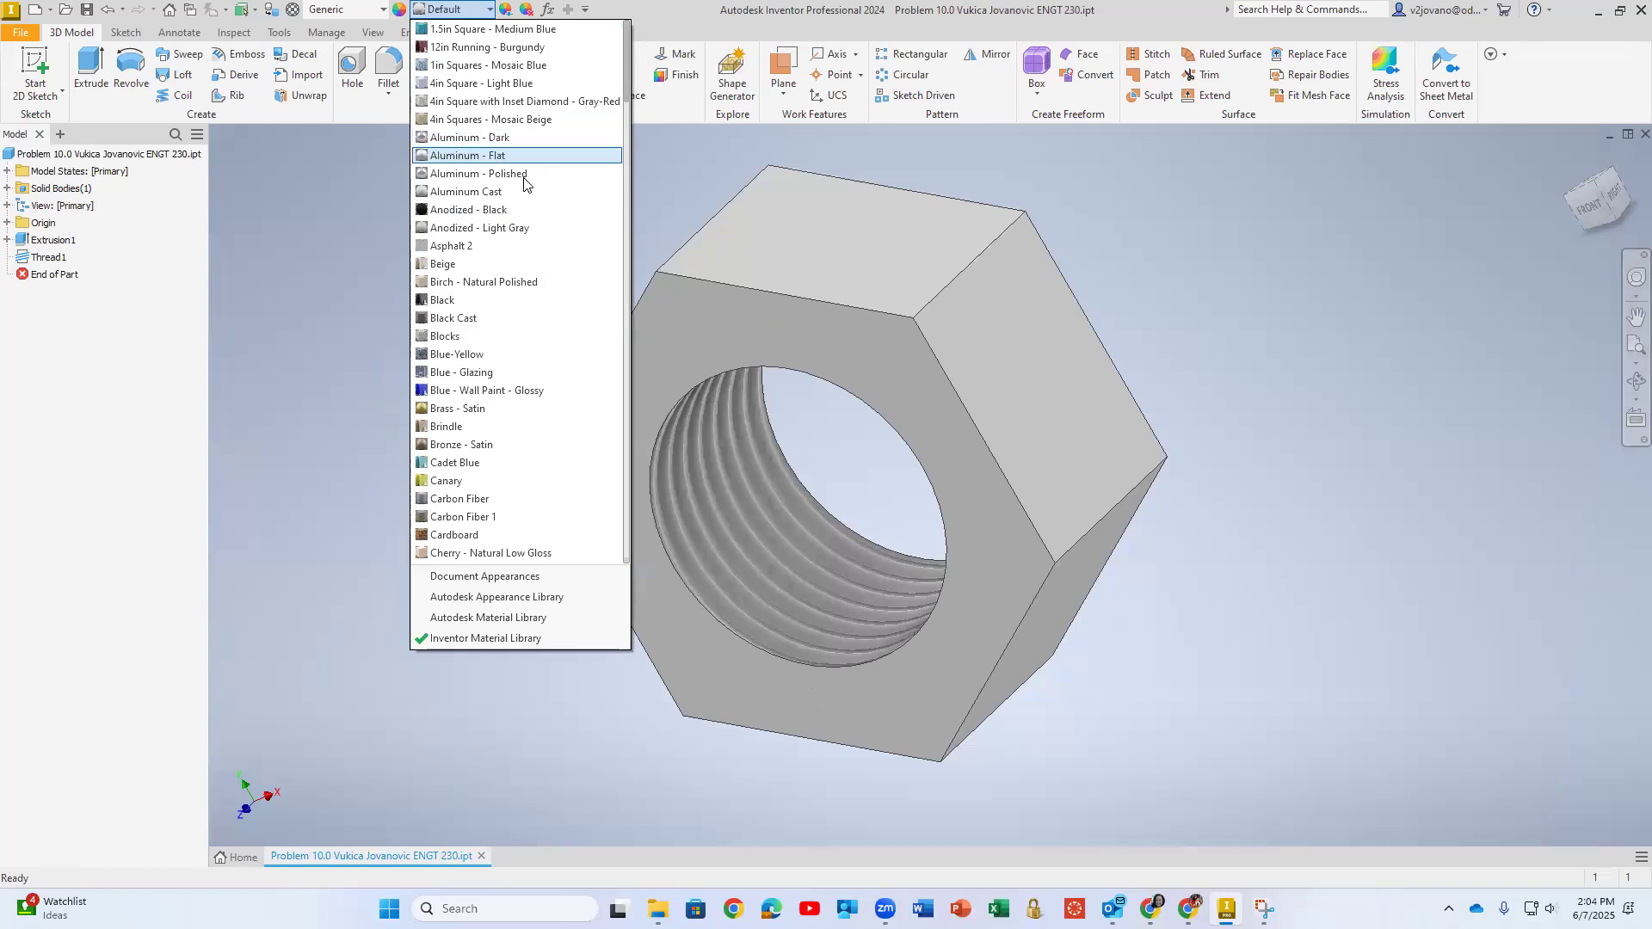
{"action": "scroll", "coordinate": [525, 184], "scroll_direction": "down", "scroll_amount": 6}
{"action": "scroll", "coordinate": [526, 189], "scroll_direction": "down", "scroll_amount": 7}
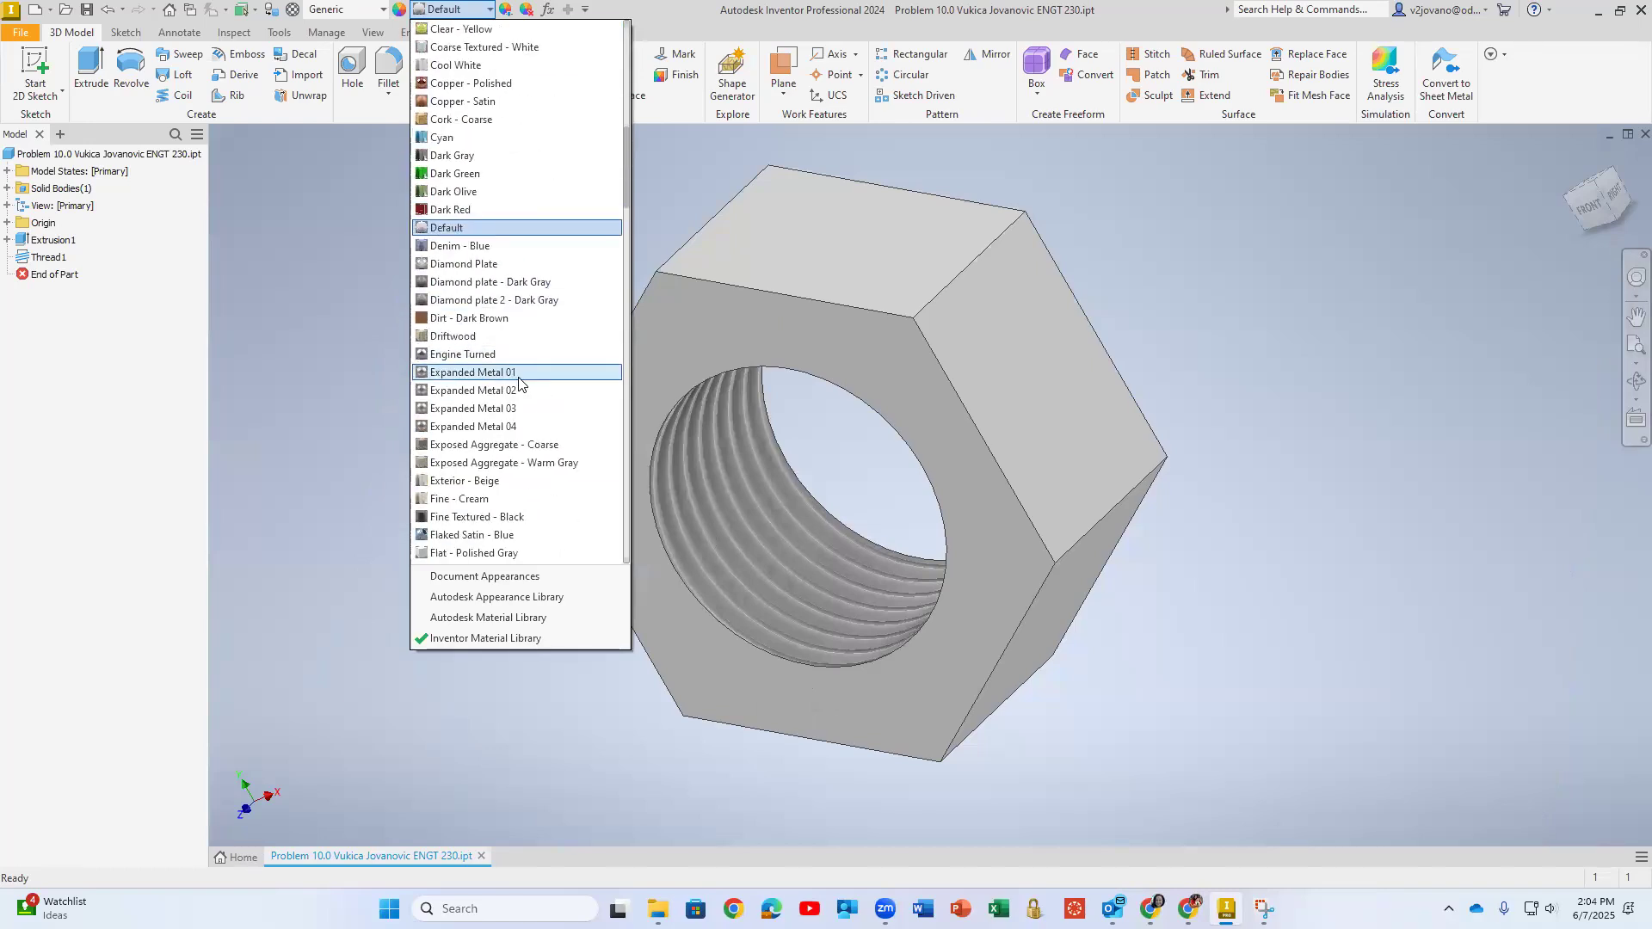
{"action": "left_click", "coordinate": [511, 355]}
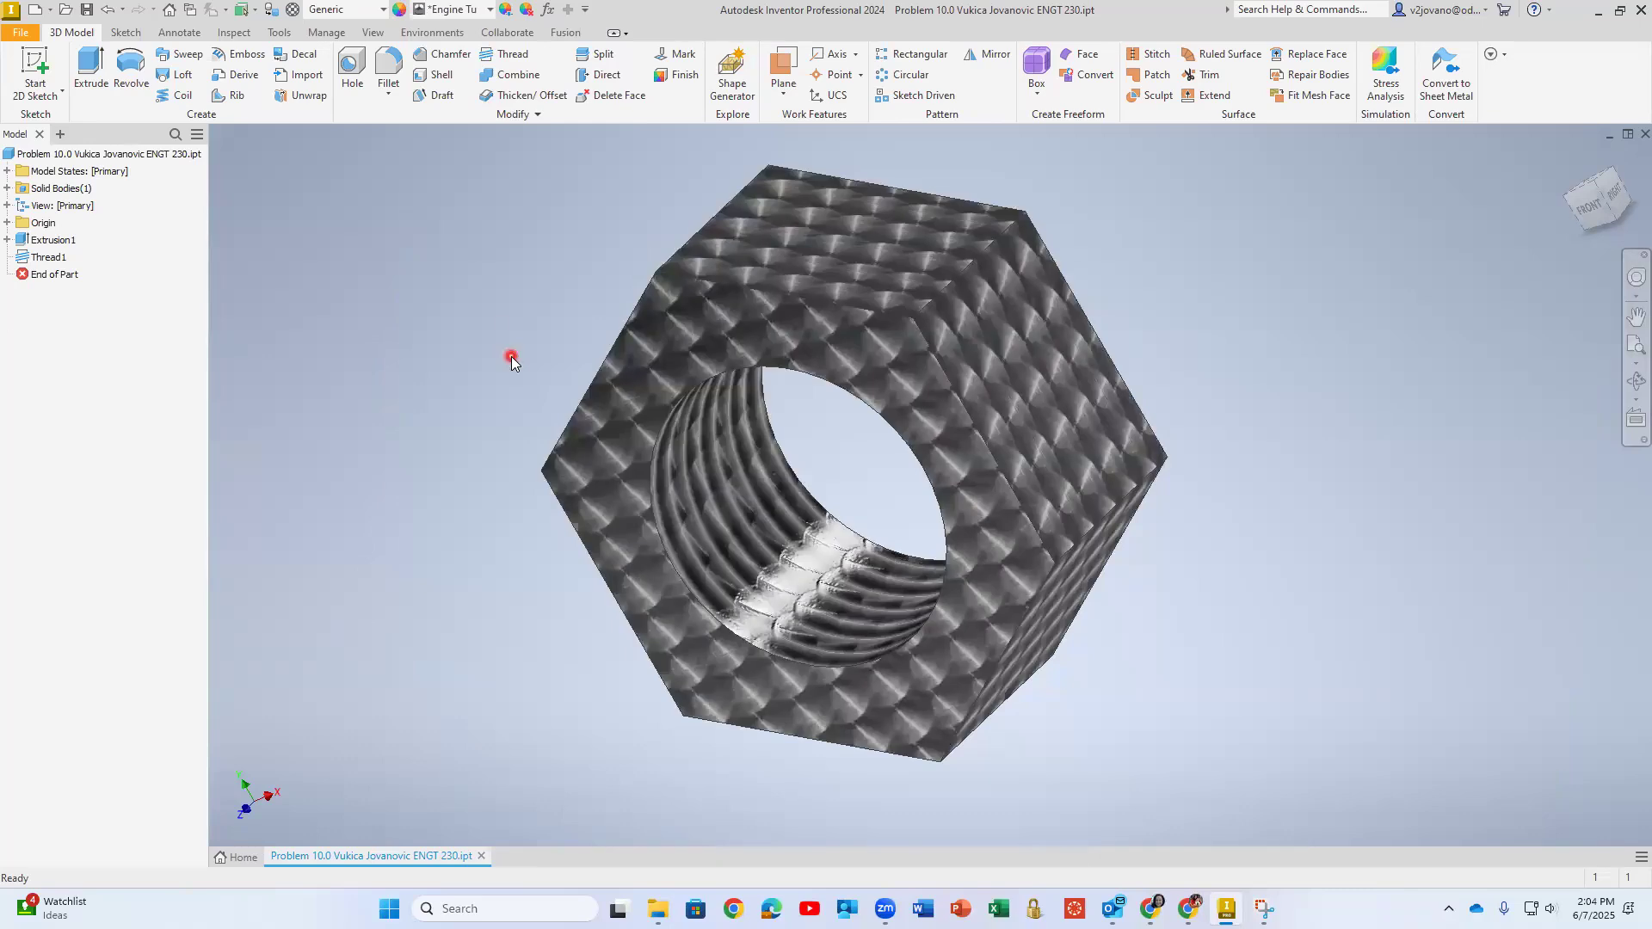
{"action": "key", "text": "ctrl+z"}
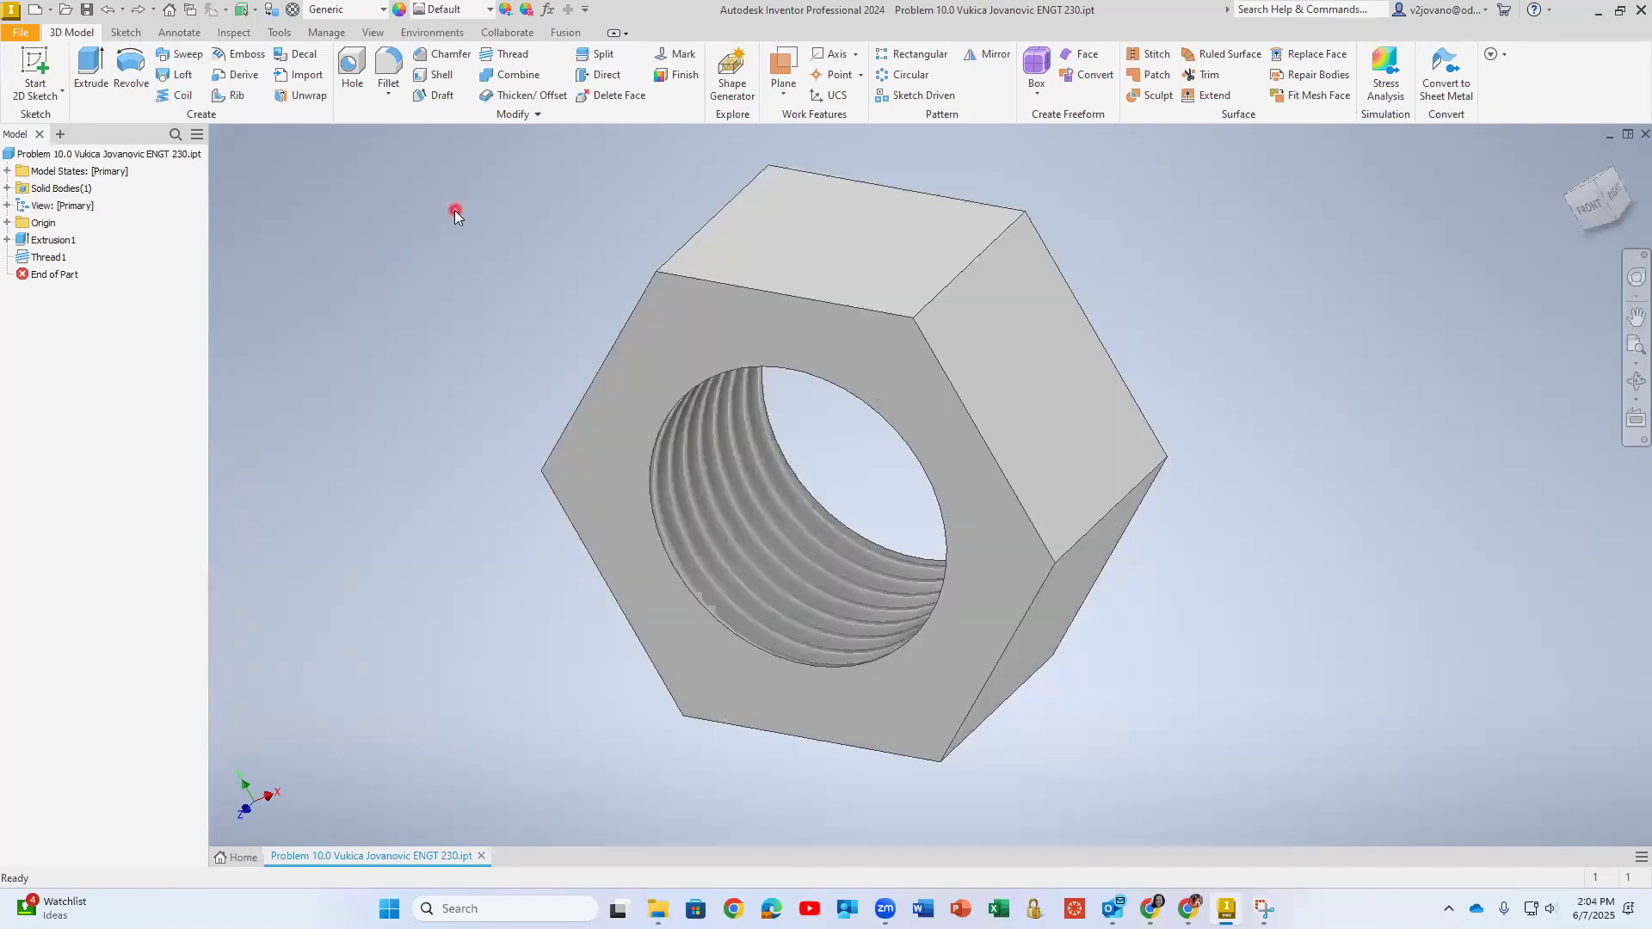
{"action": "left_click", "coordinate": [107, 9]}
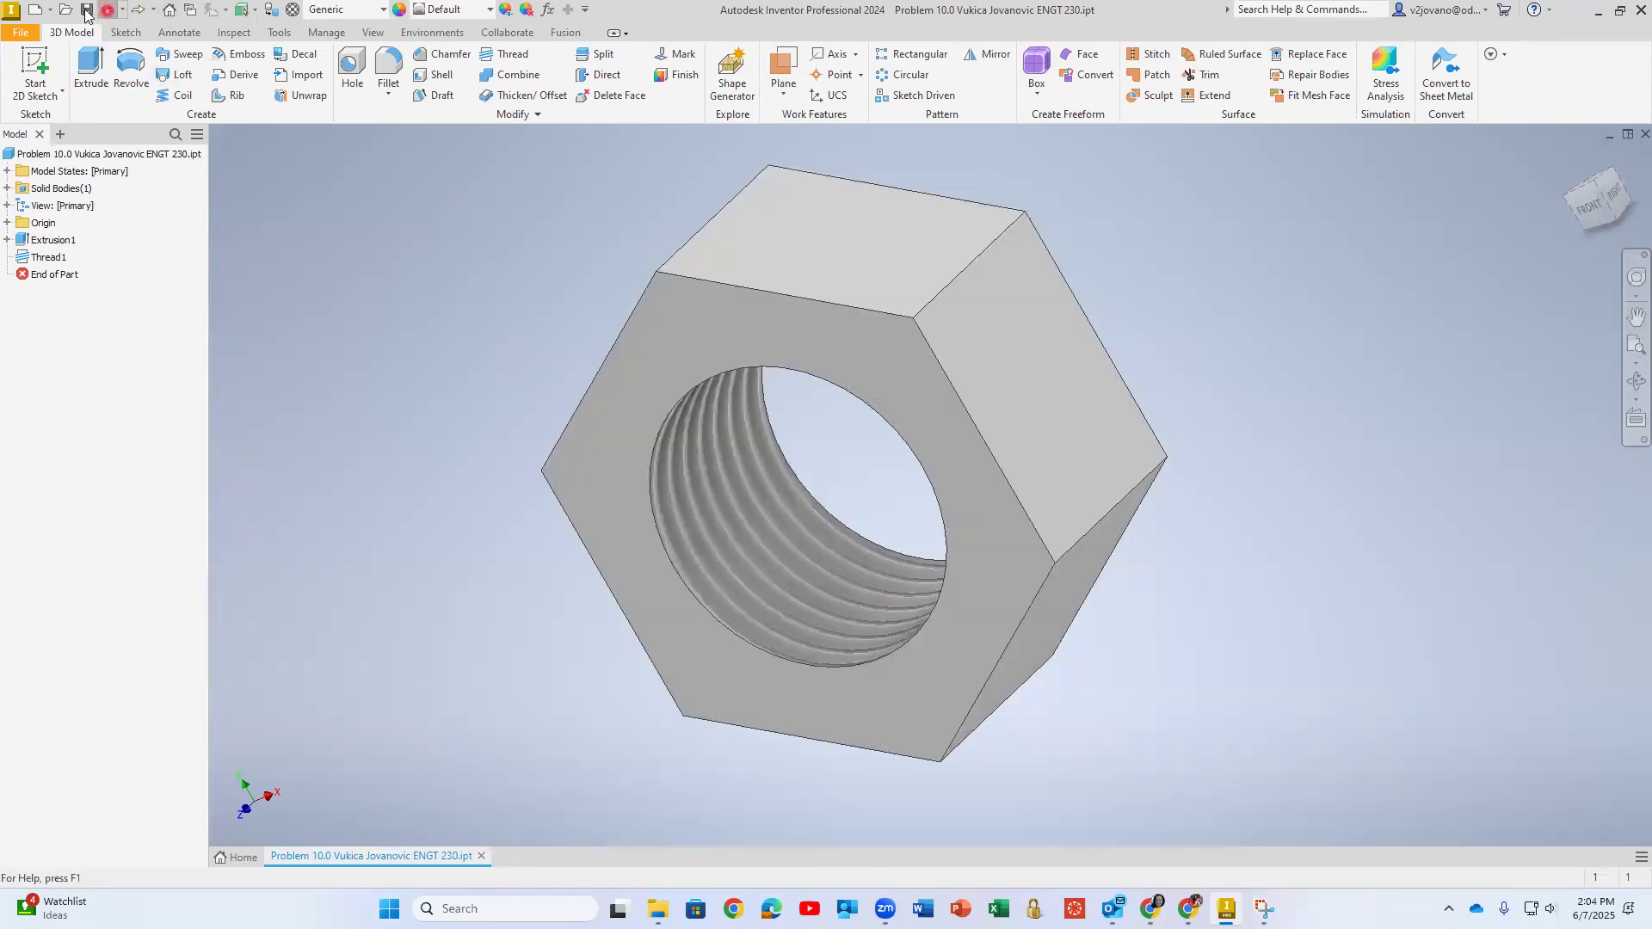
- Export the nut part as a PDF into the ENGT 230 folder under the suggested file name
{"action": "left_click", "coordinate": [21, 32]}
{"action": "left_click", "coordinate": [63, 257]}
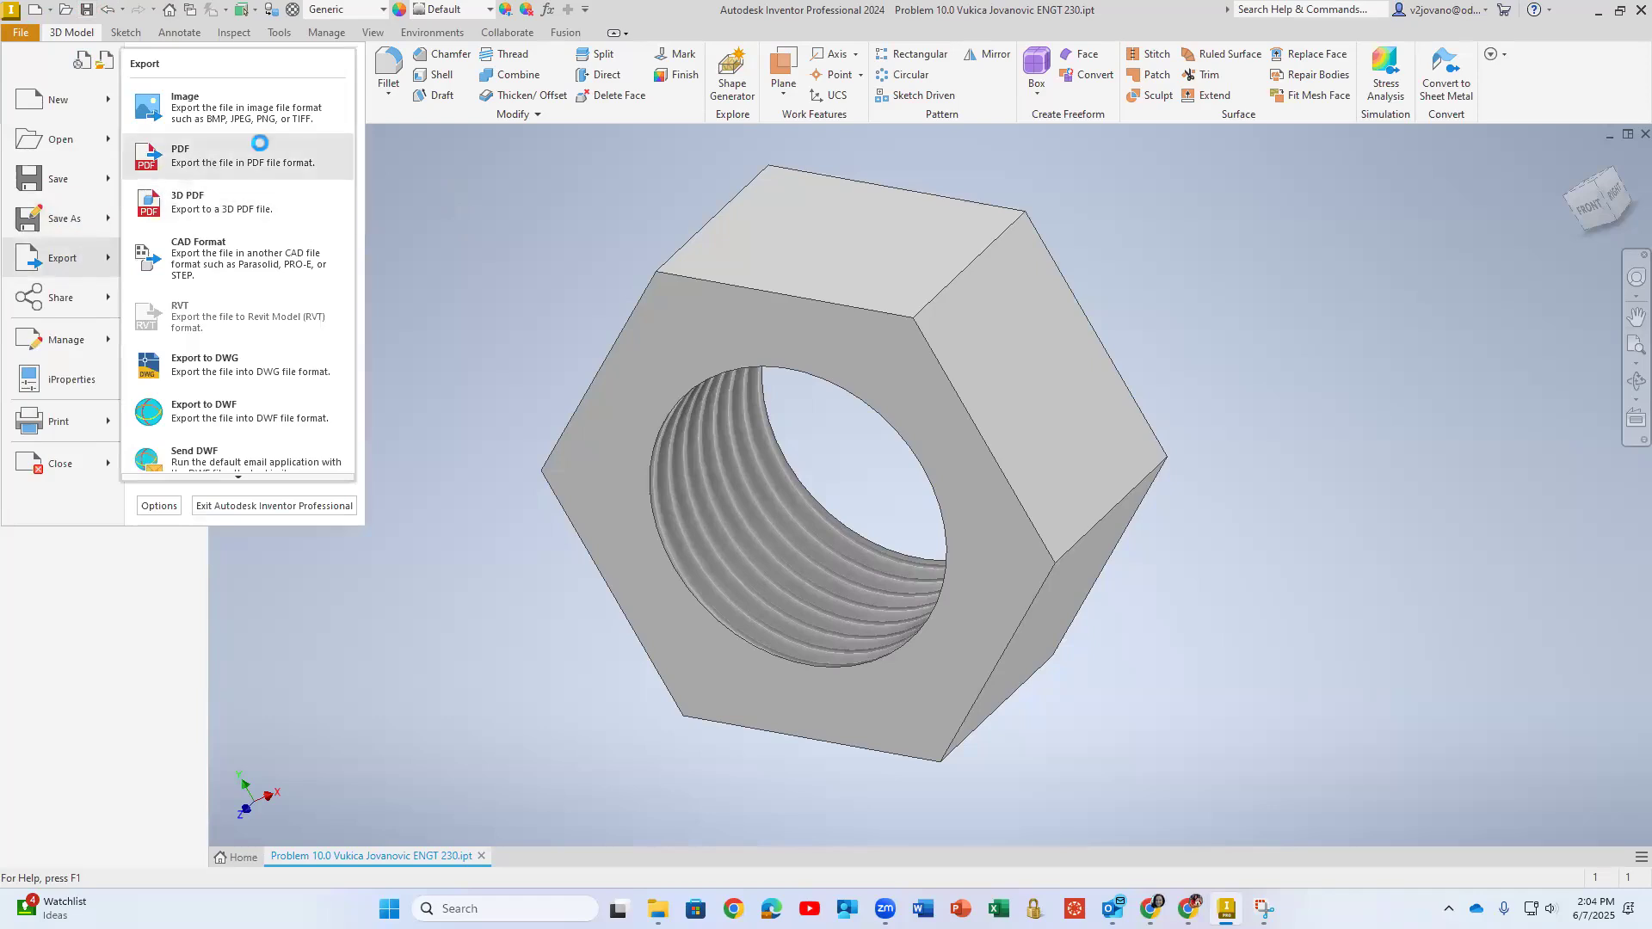
{"action": "left_click", "coordinate": [193, 159]}
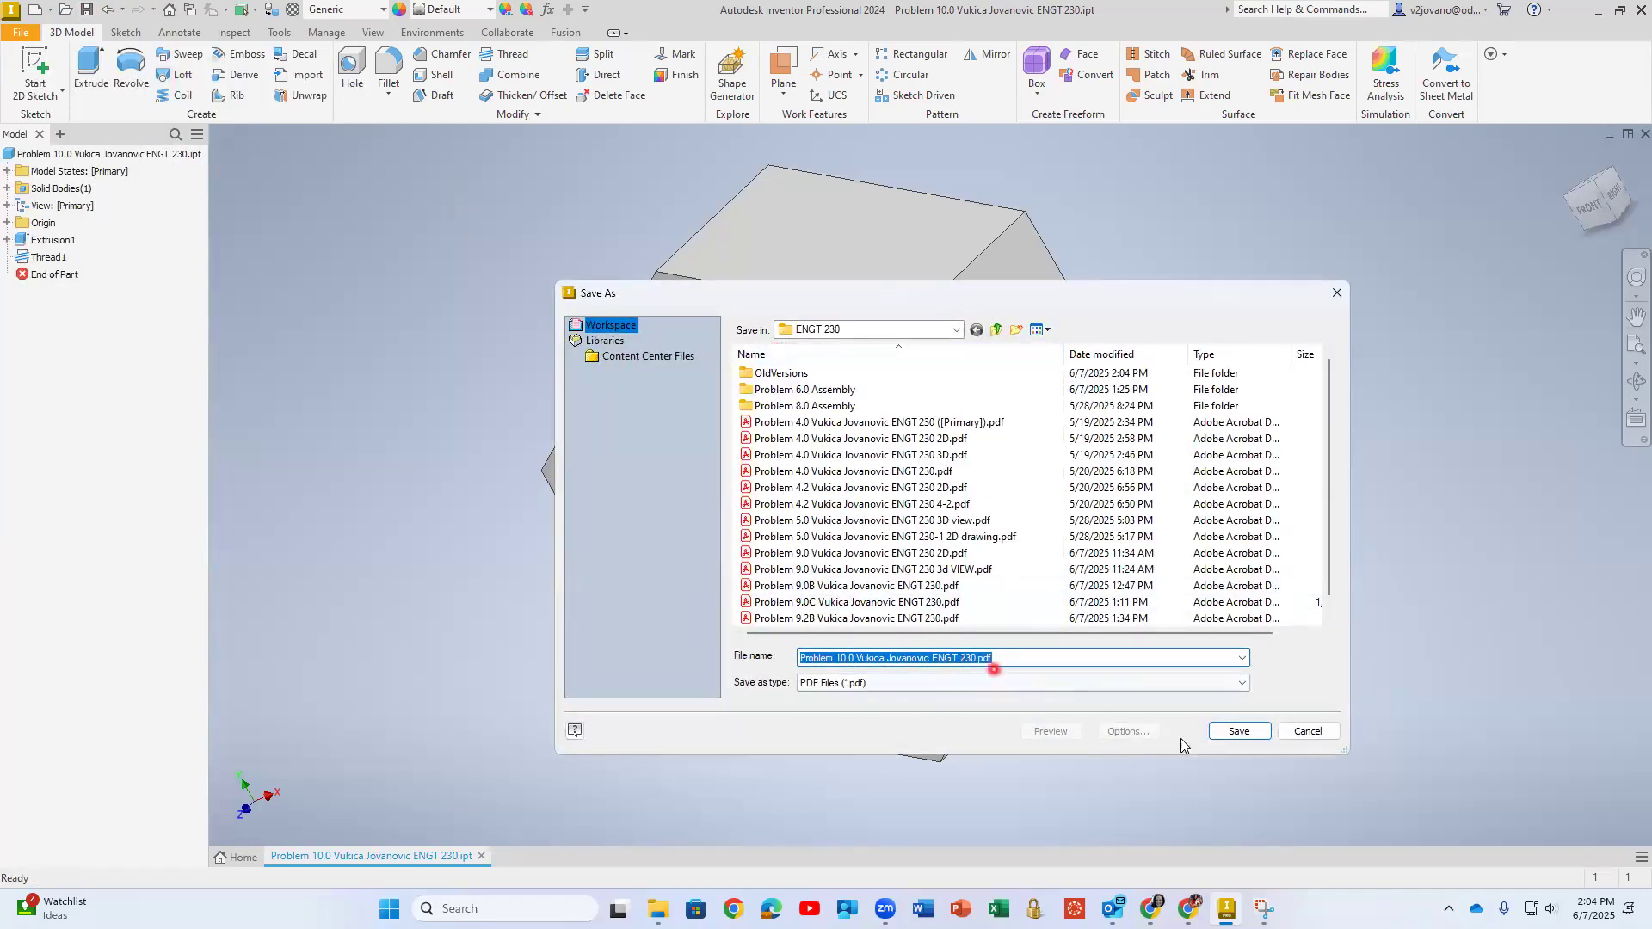
{"action": "left_click", "coordinate": [1248, 732]}
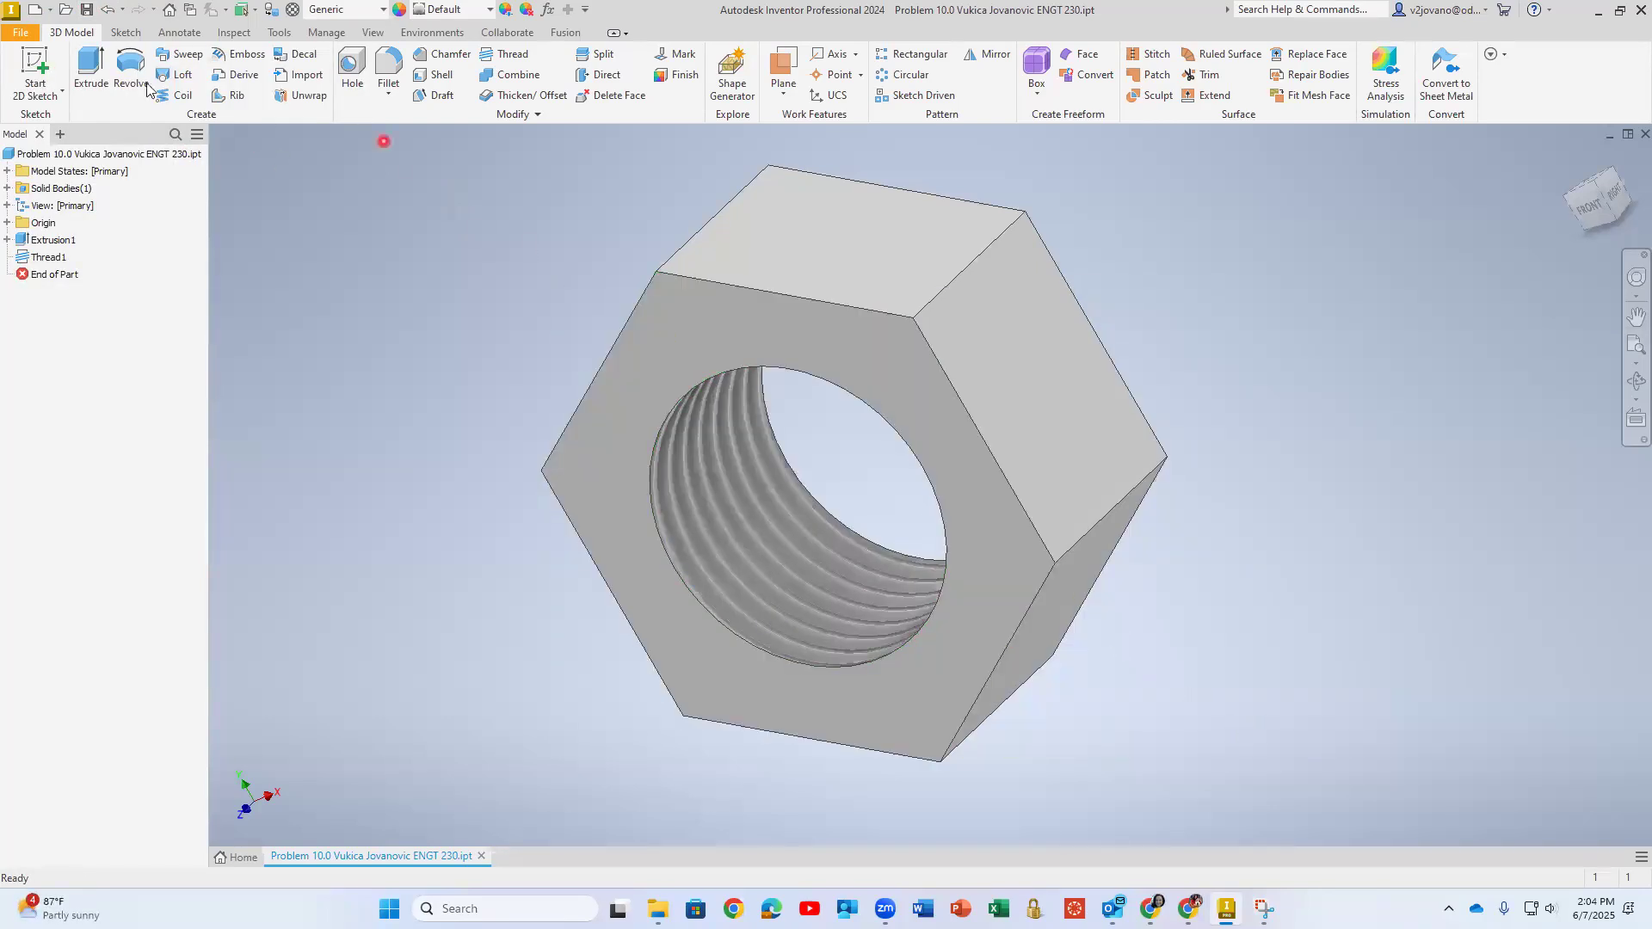
- Create a new drawing file
{"action": "left_click", "coordinate": [19, 34]}
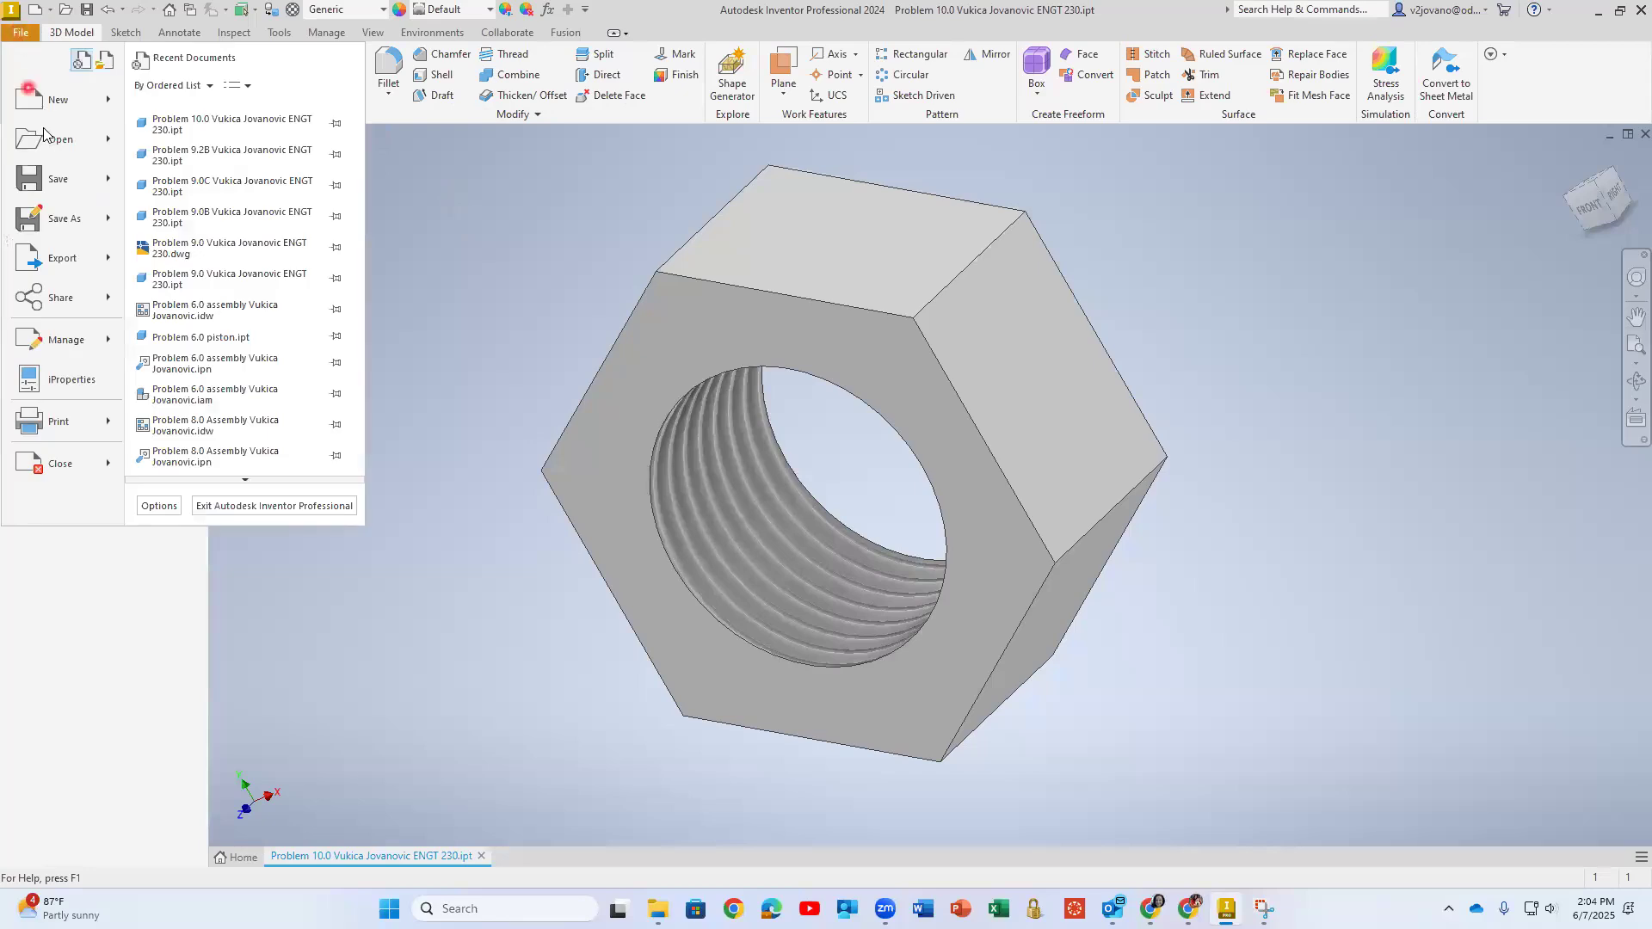
{"action": "mouse_move", "coordinate": [49, 110]}
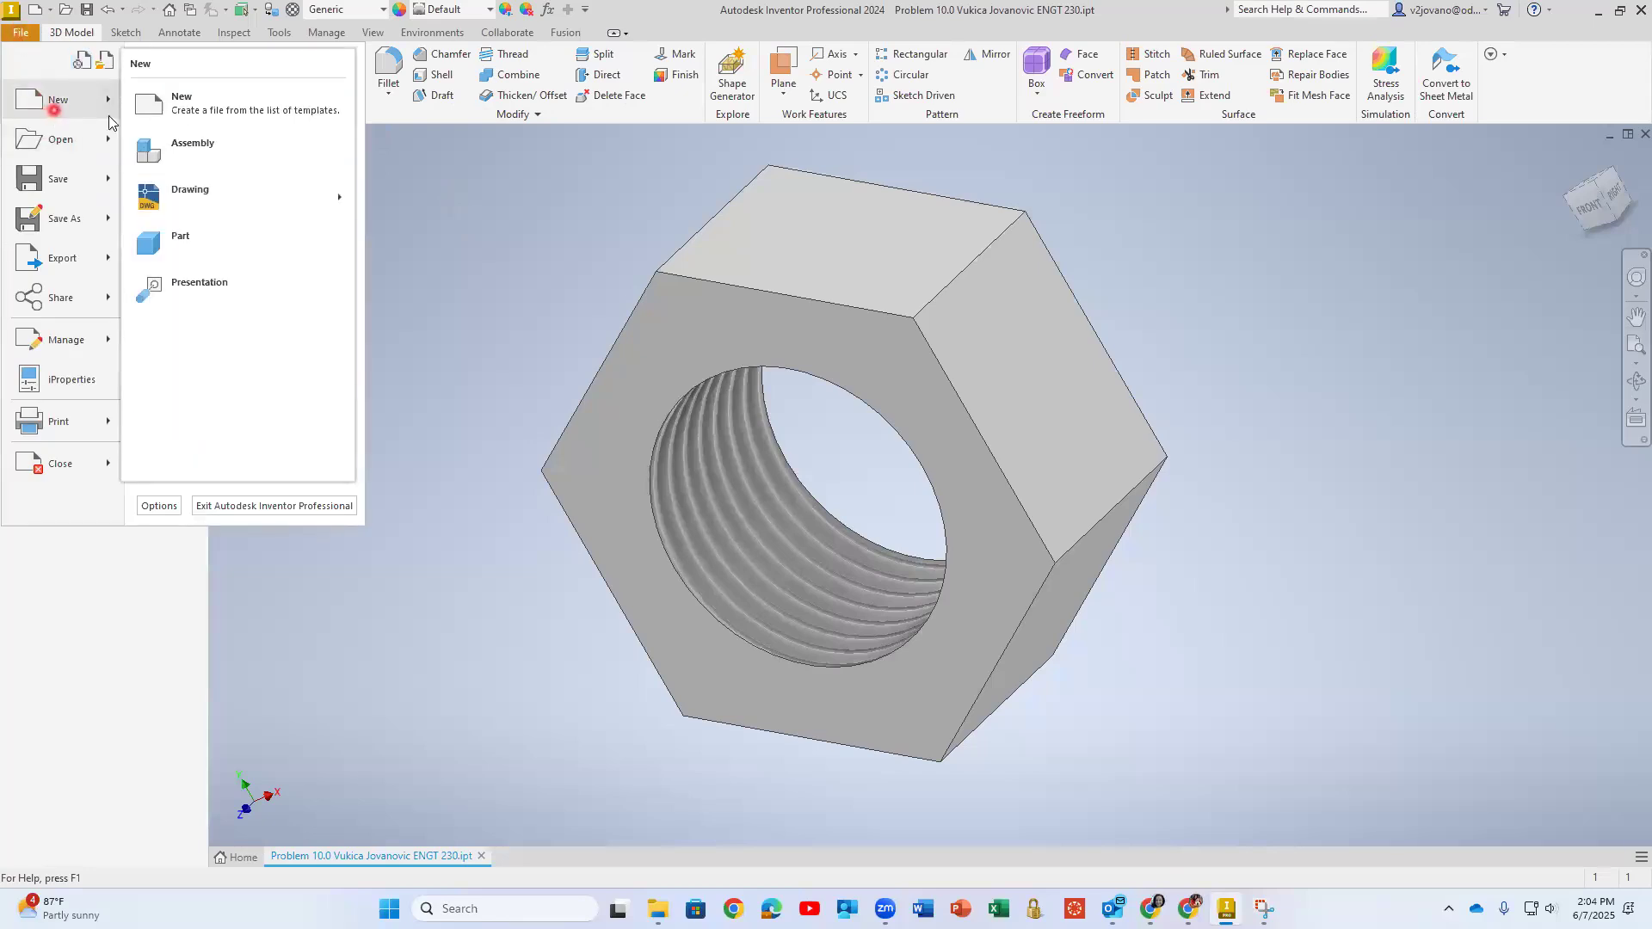
{"action": "left_click", "coordinate": [210, 193]}
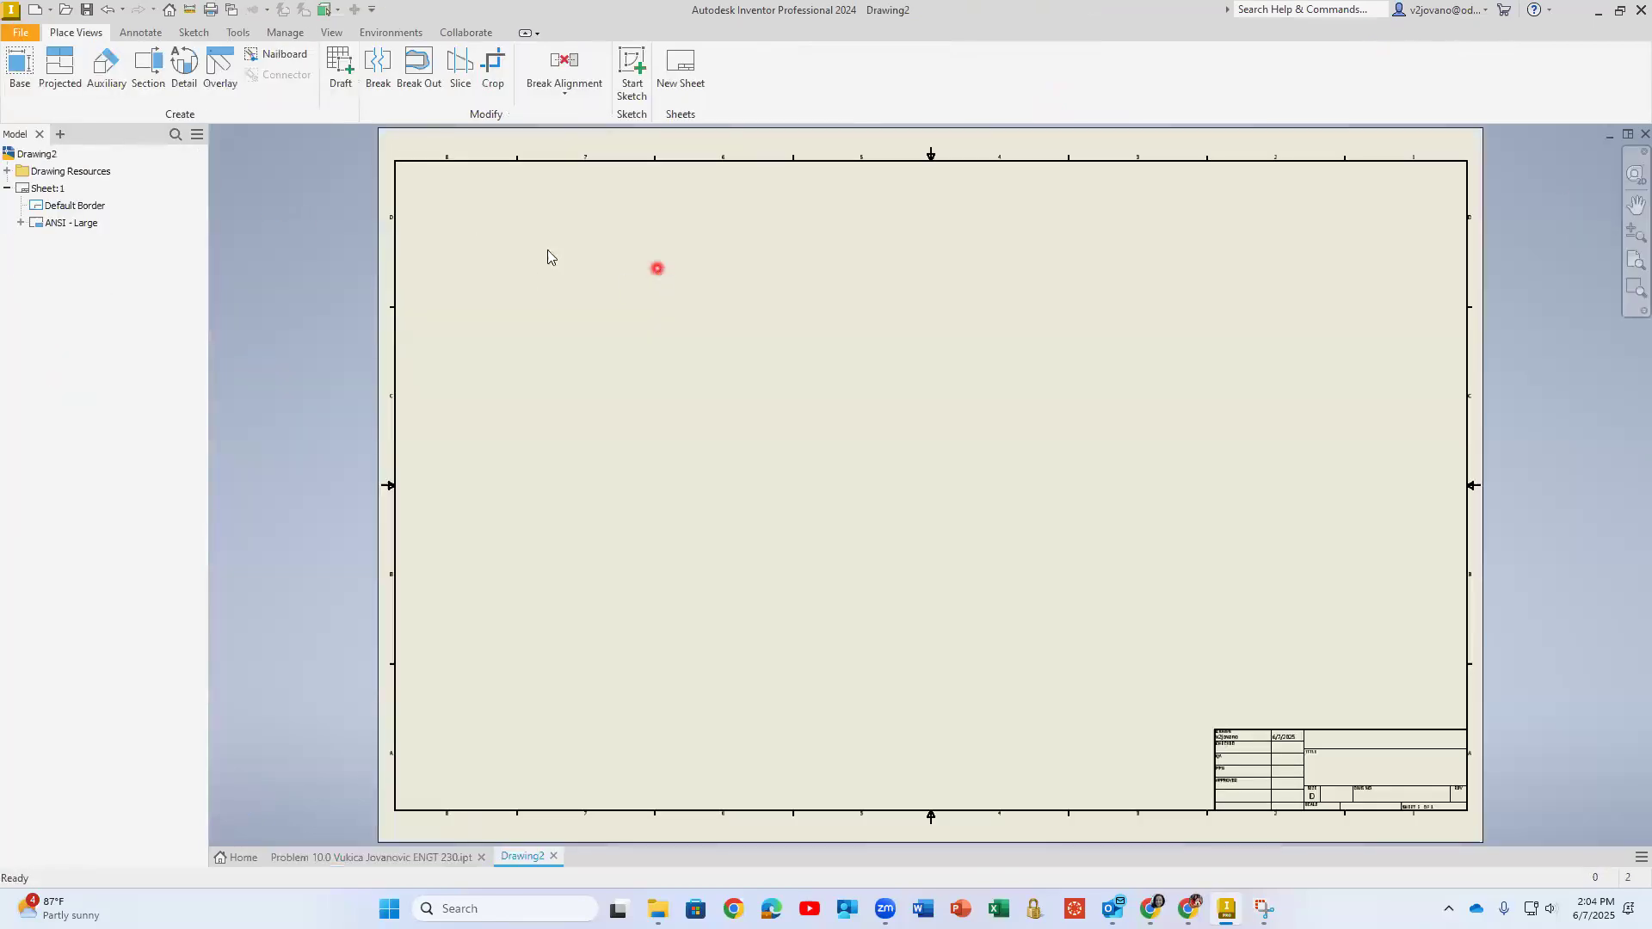
- Change the drawing's sheet size to A
{"action": "left_click", "coordinate": [60, 190]}
{"action": "right_click", "coordinate": [46, 191]}
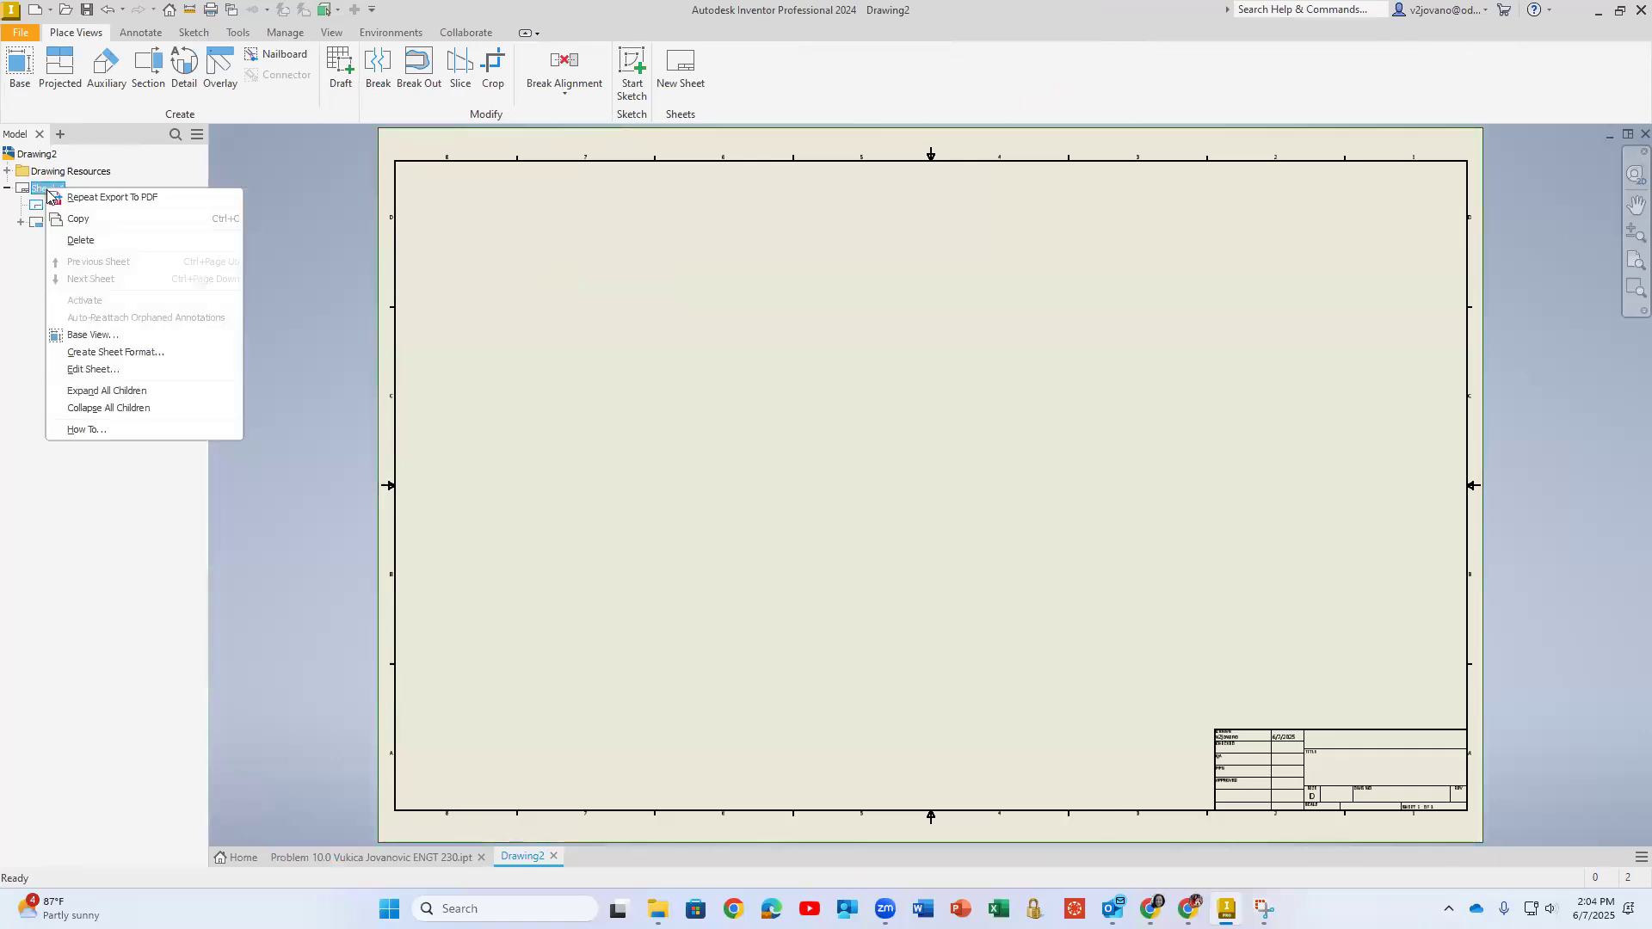
{"action": "left_click", "coordinate": [98, 366]}
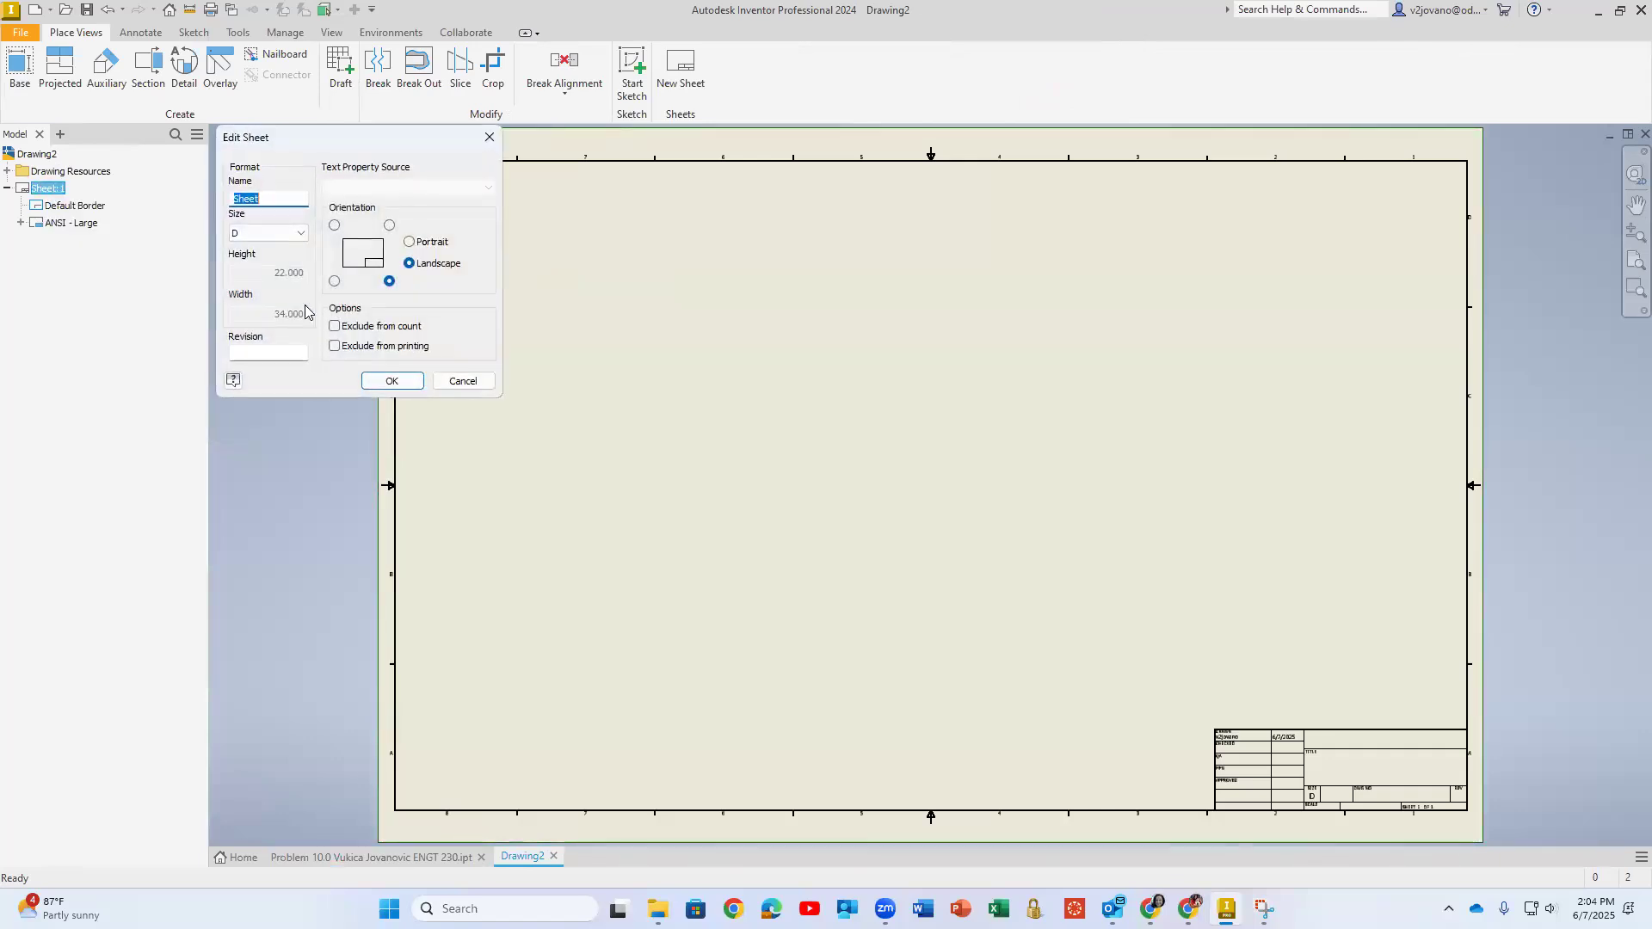
{"action": "left_click", "coordinate": [281, 234]}
{"action": "left_click", "coordinate": [250, 249]}
{"action": "left_click", "coordinate": [392, 382]}
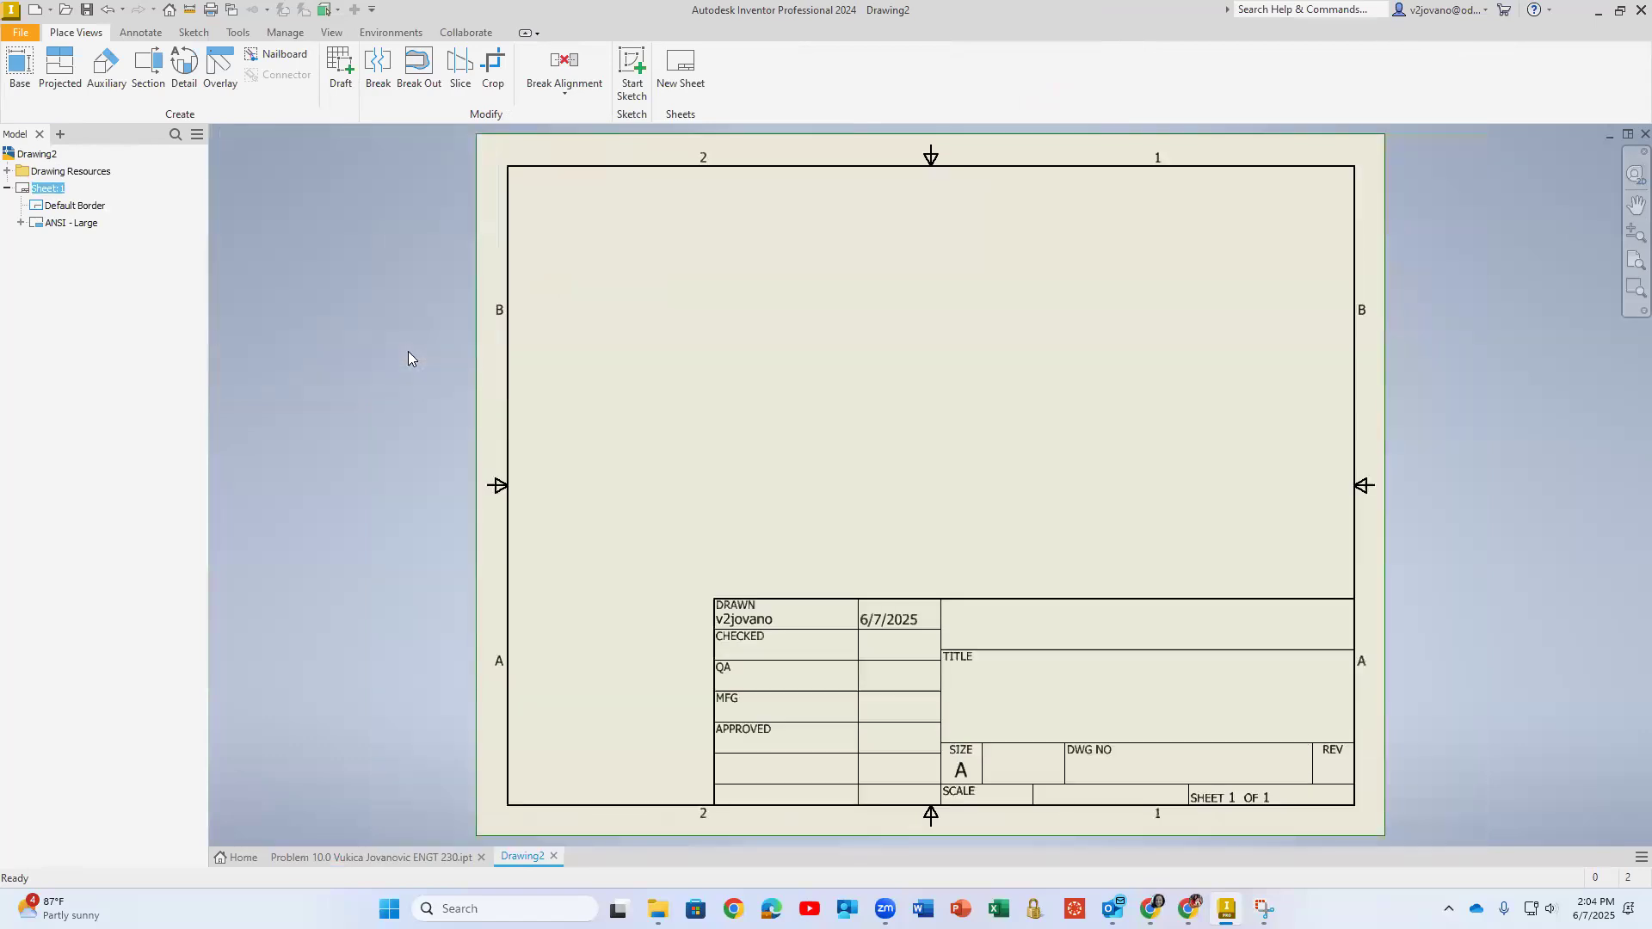
- Change the sheet's orientation to portrait
{"action": "right_click", "coordinate": [74, 222]}
{"action": "right_click", "coordinate": [50, 188]}
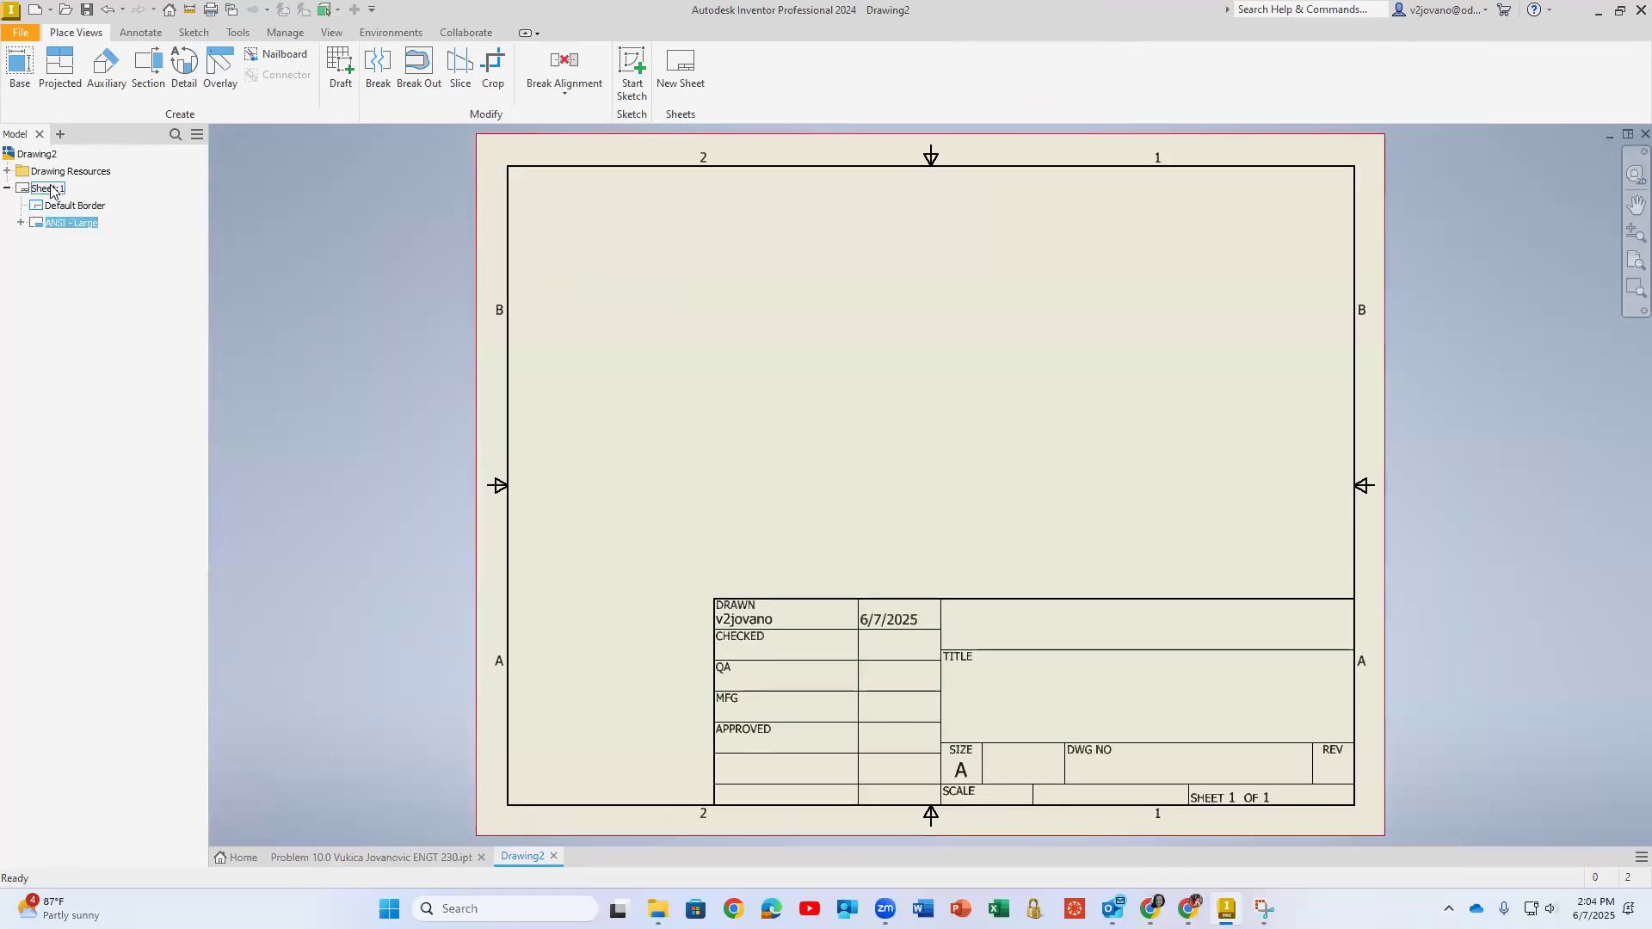
{"action": "left_click", "coordinate": [90, 365]}
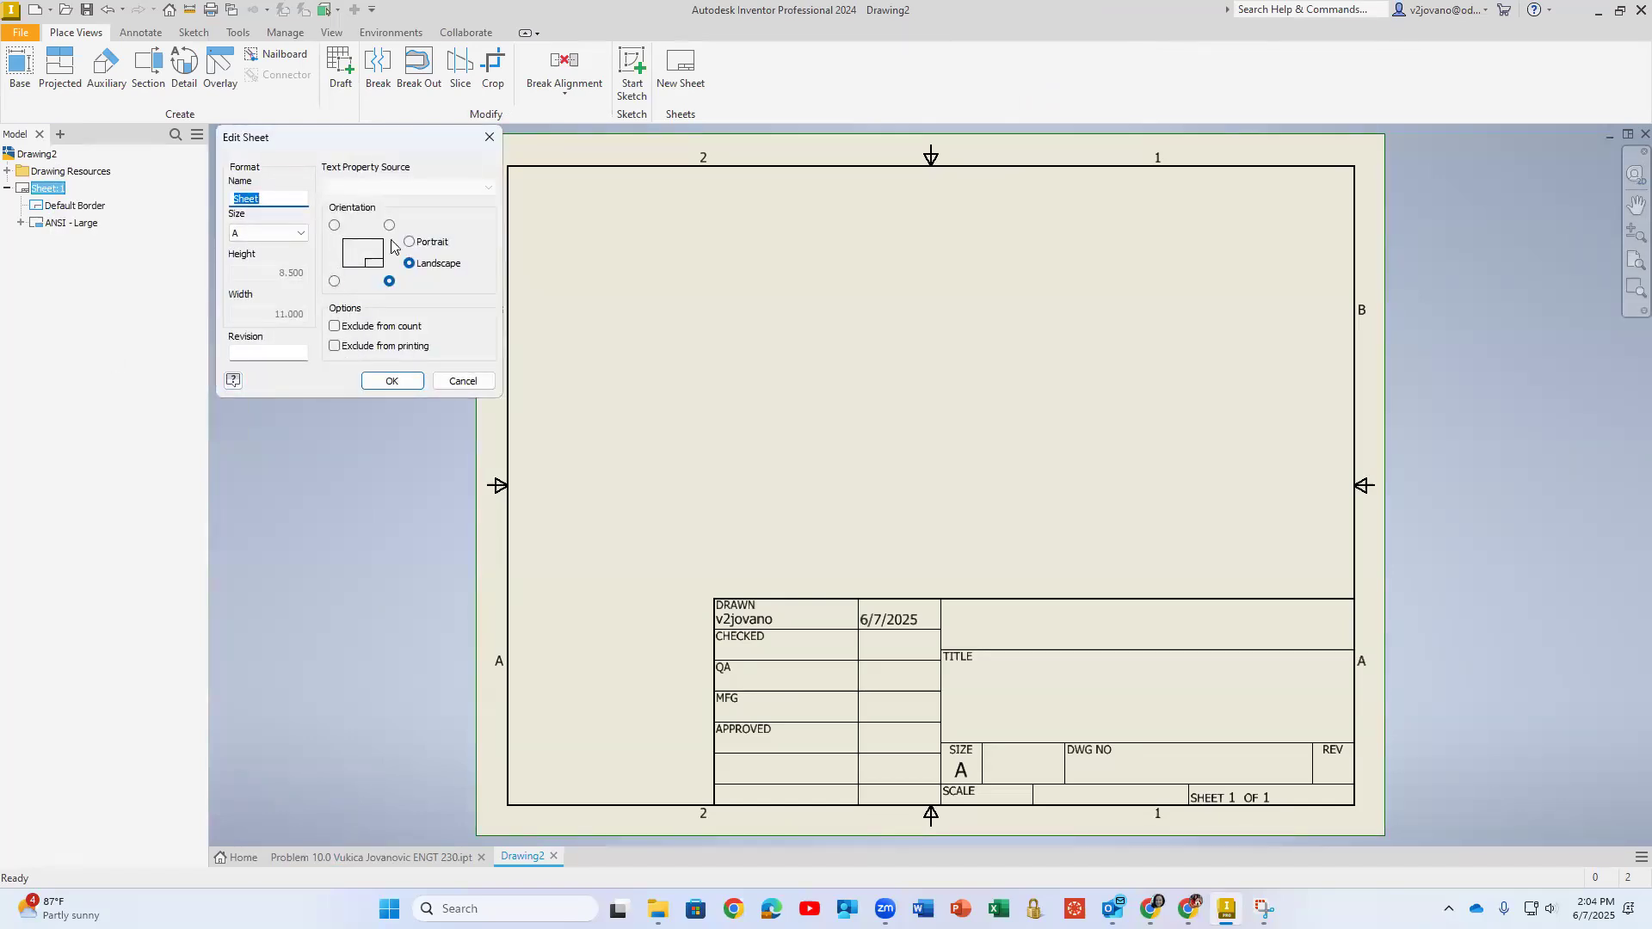
{"action": "left_click", "coordinate": [409, 242]}
{"action": "left_click", "coordinate": [393, 380]}
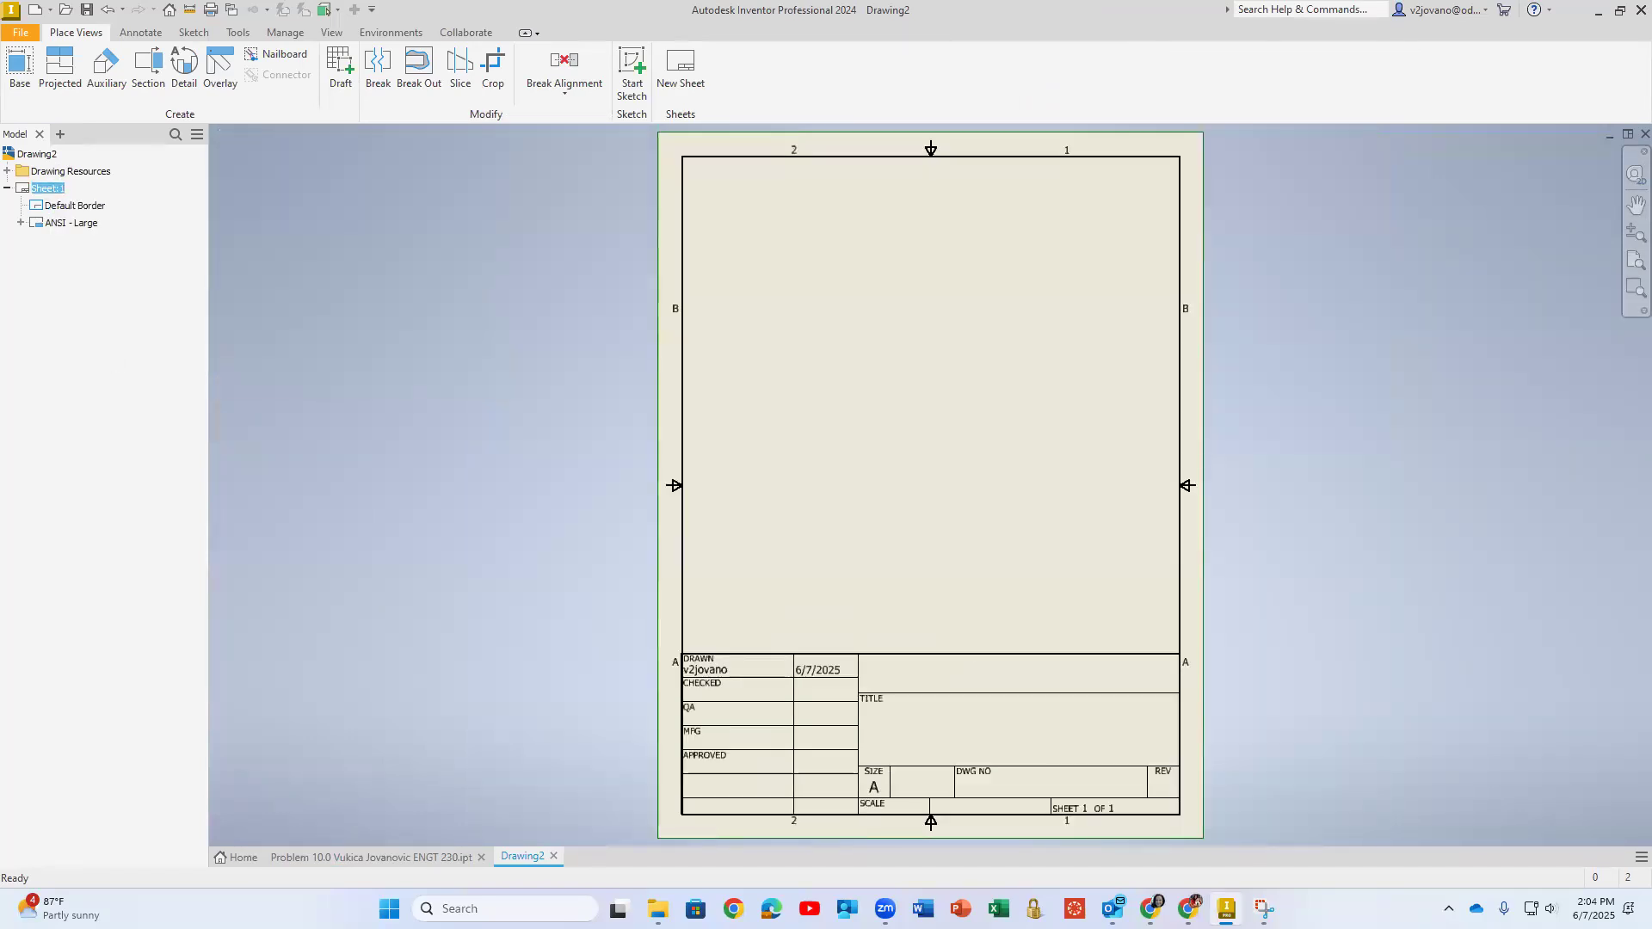
{"action": "left_click", "coordinate": [85, 225]}
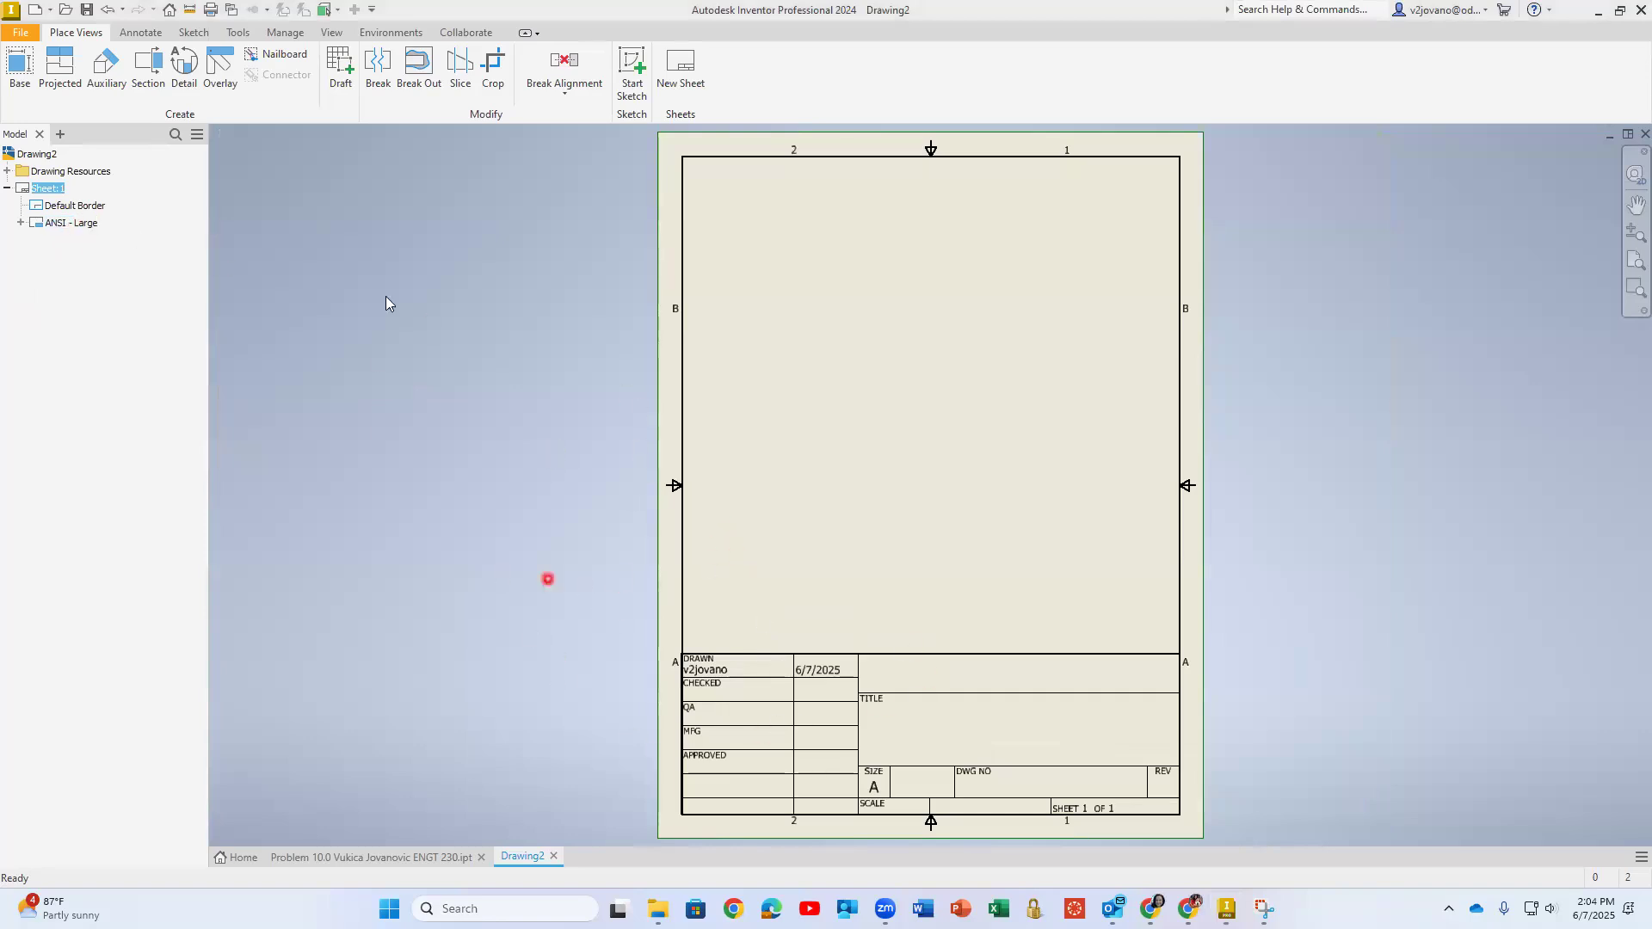
- Place a front base view of the nut in the middle of the sheet at a 5:1 scale
{"action": "left_click", "coordinate": [19, 69]}
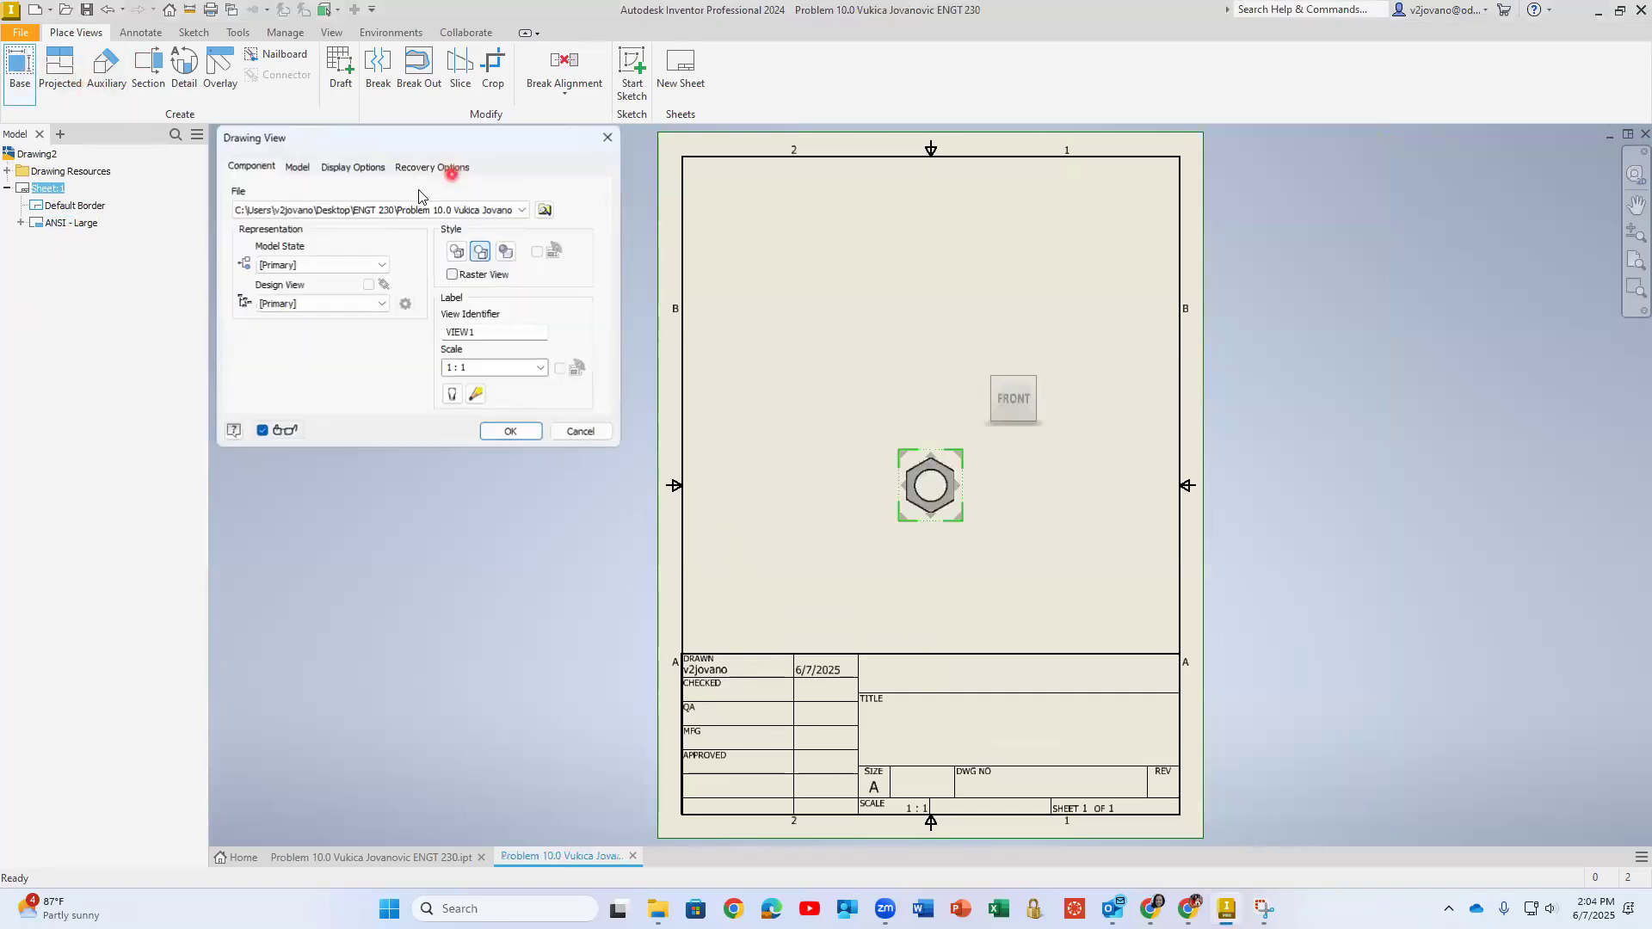
{"action": "left_click_drag", "start_coordinate": [900, 451], "coordinate": [770, 384]}
{"action": "left_click", "coordinate": [532, 433]}
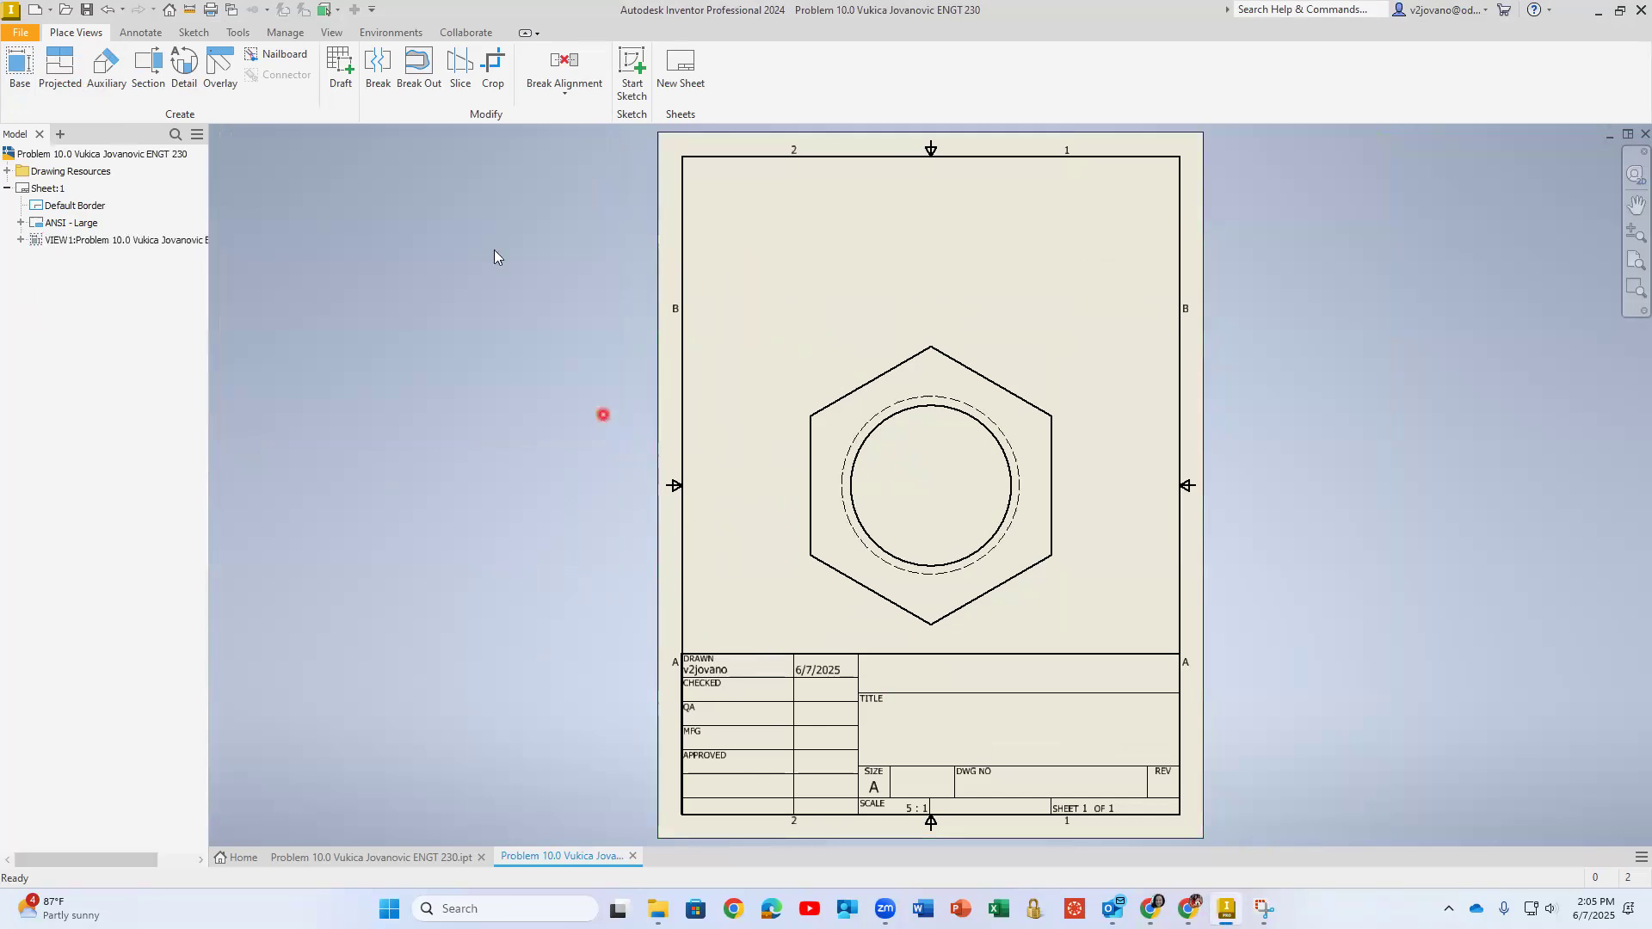
- Add a center mark to the threaded hole in the front view
{"action": "left_click", "coordinate": [140, 31]}
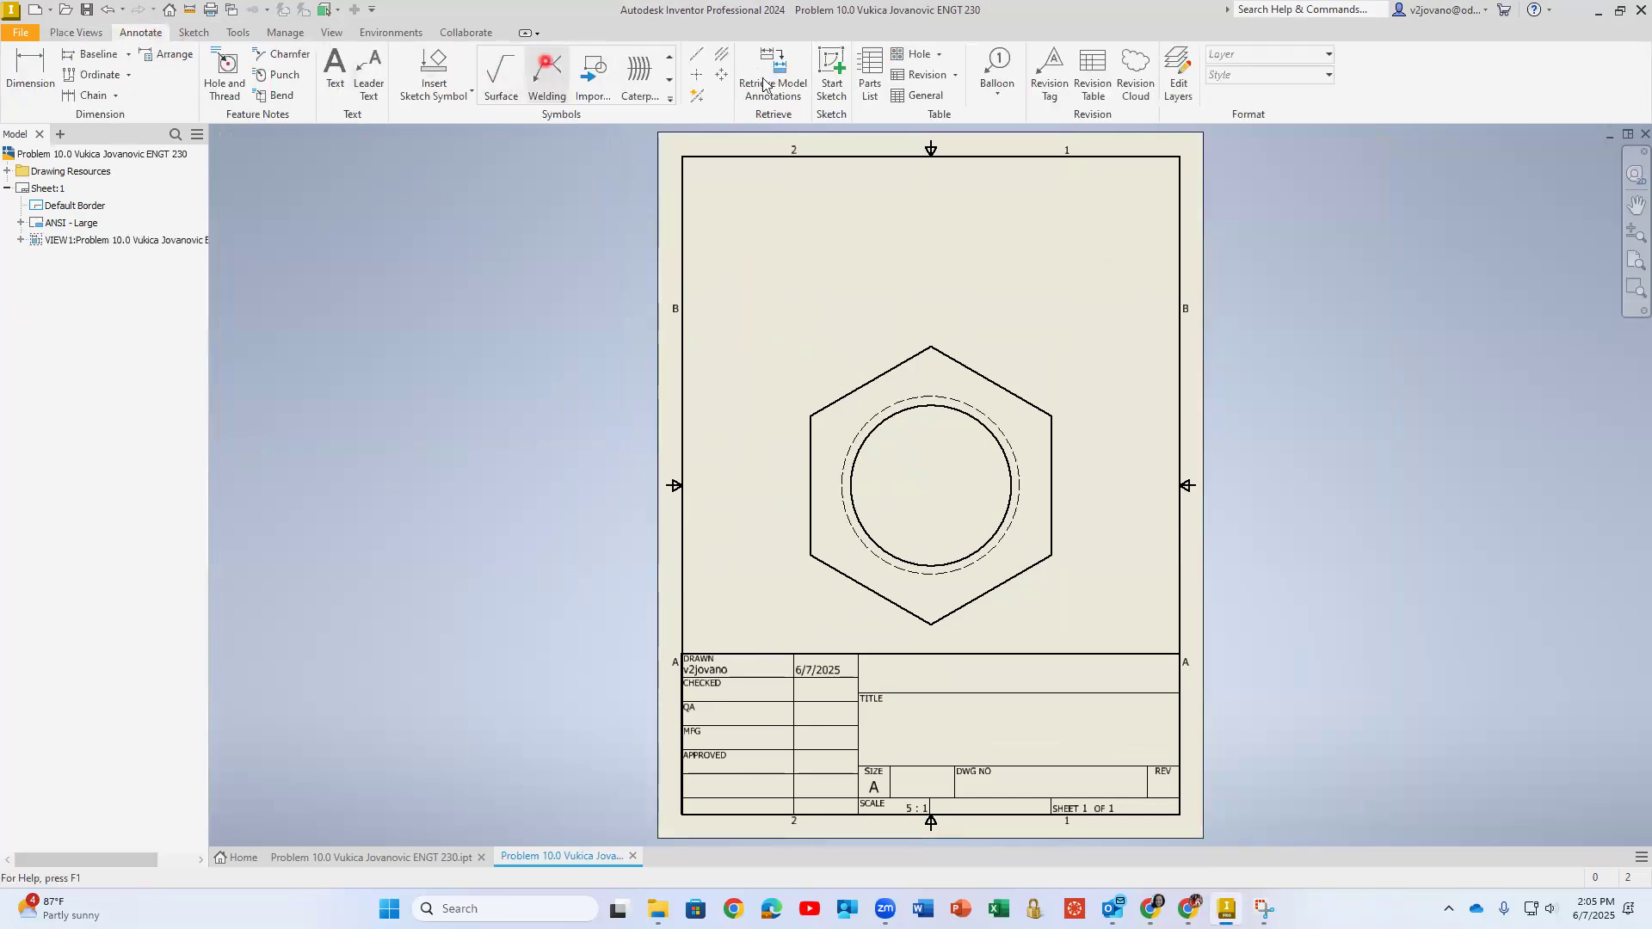
{"action": "left_click", "coordinate": [697, 74]}
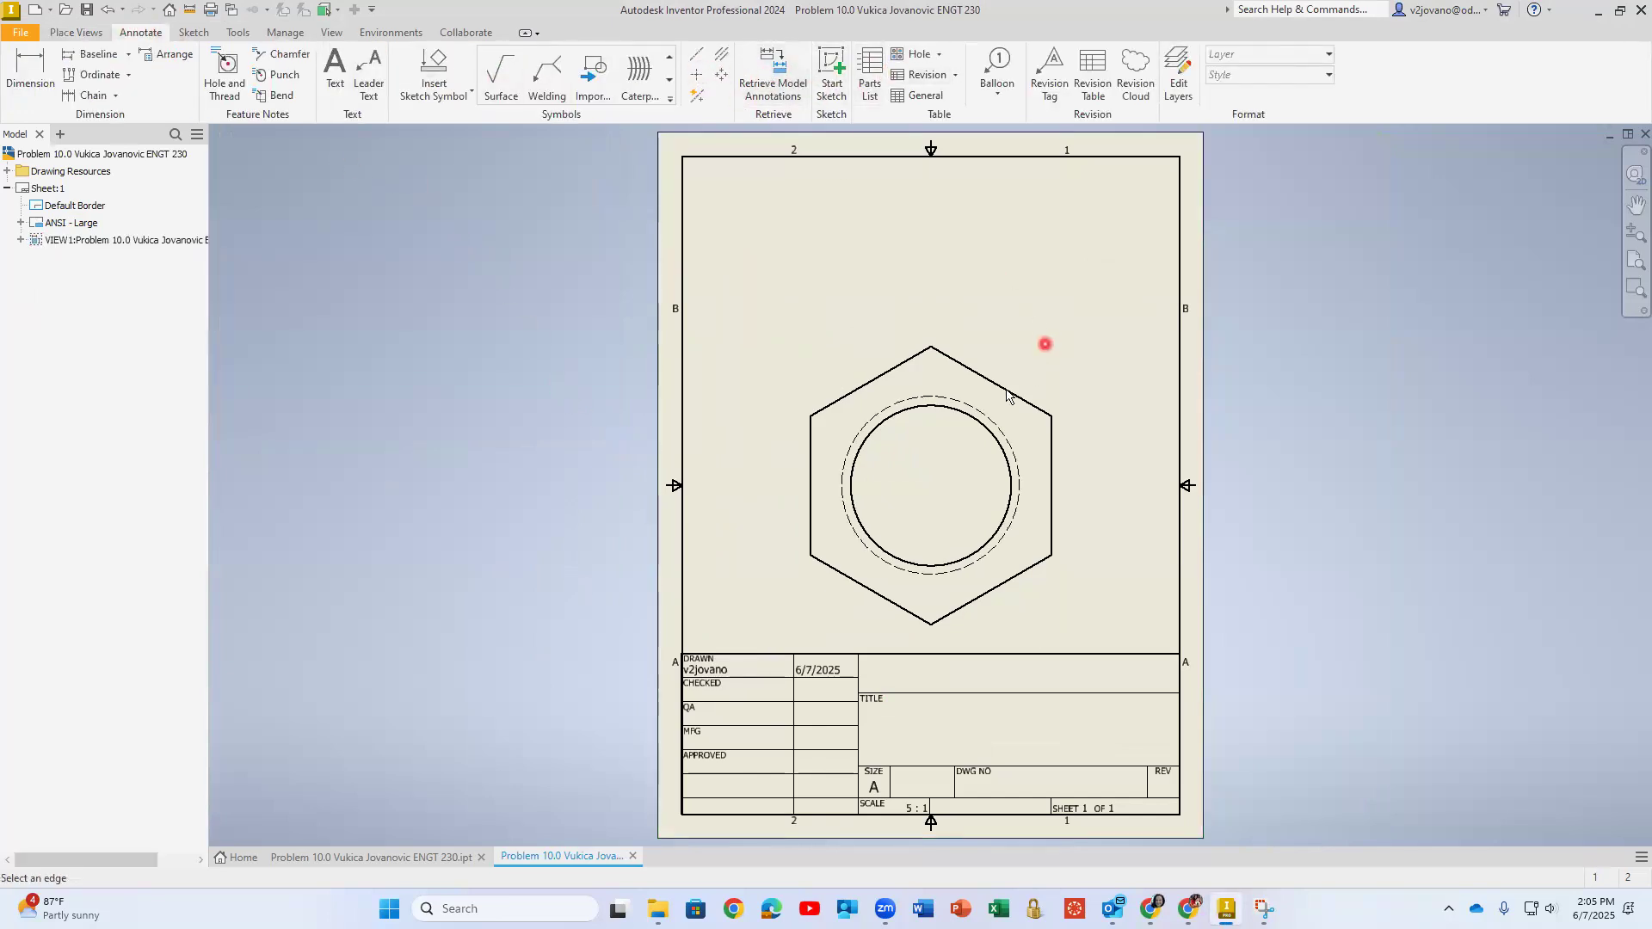
{"action": "left_click", "coordinate": [982, 422]}
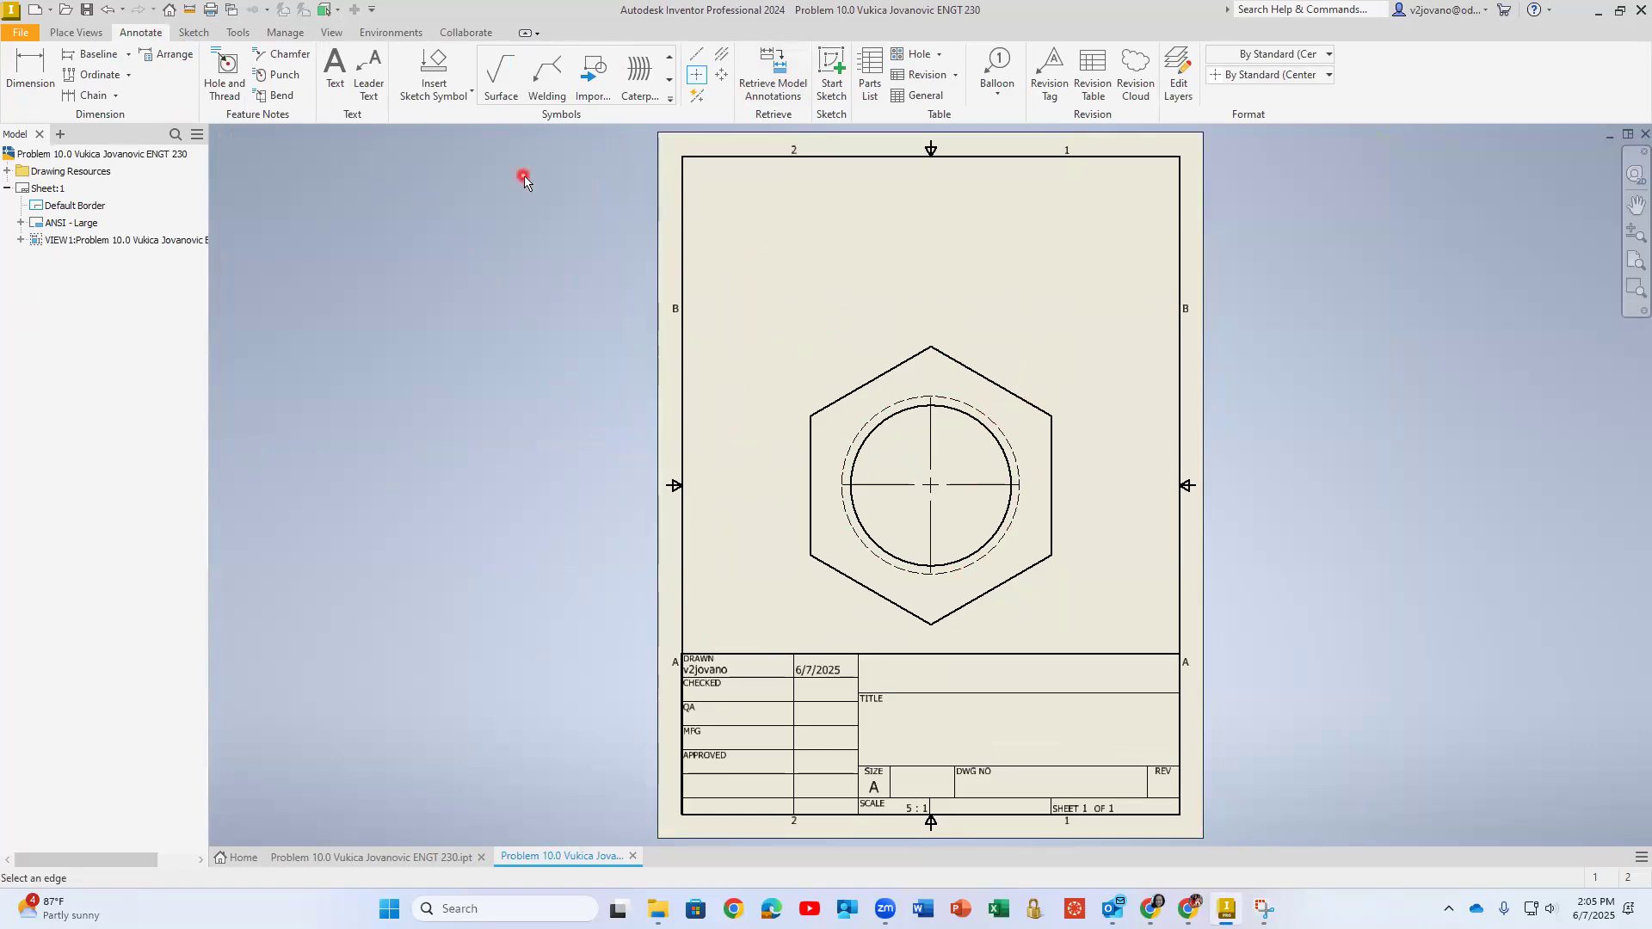
- Start a section view of the nut with a half-section line from below the bottom vertex up to the hole's centre and out past the right side
{"action": "left_click", "coordinate": [86, 33]}
{"action": "left_click", "coordinate": [157, 72]}
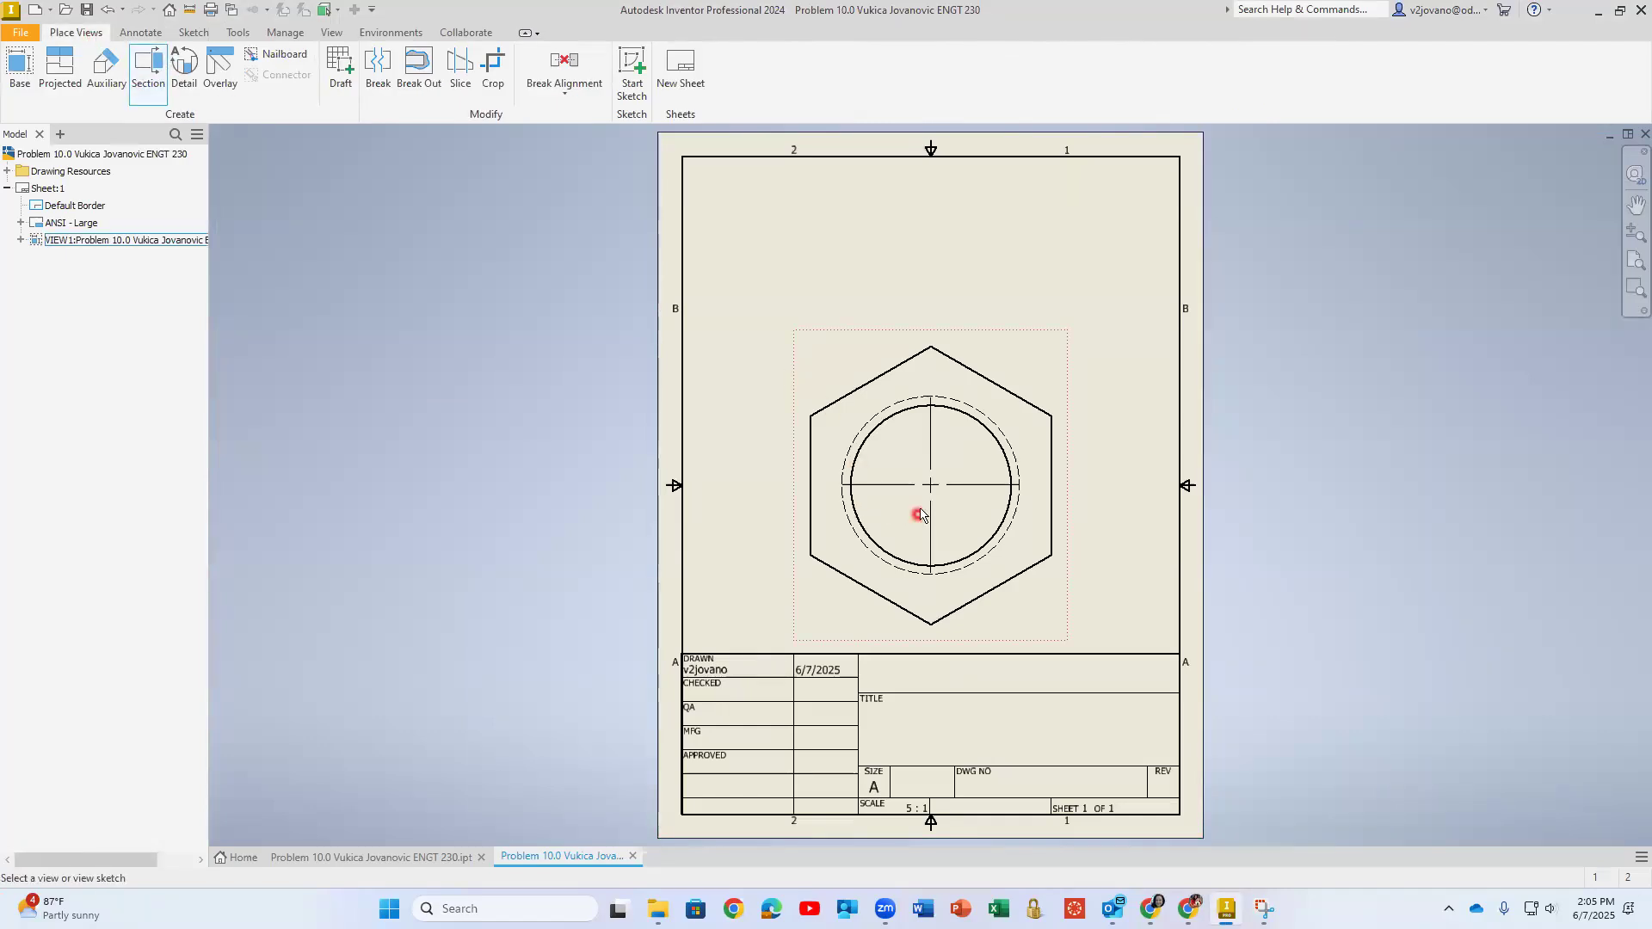
{"action": "left_click", "coordinate": [1028, 638]}
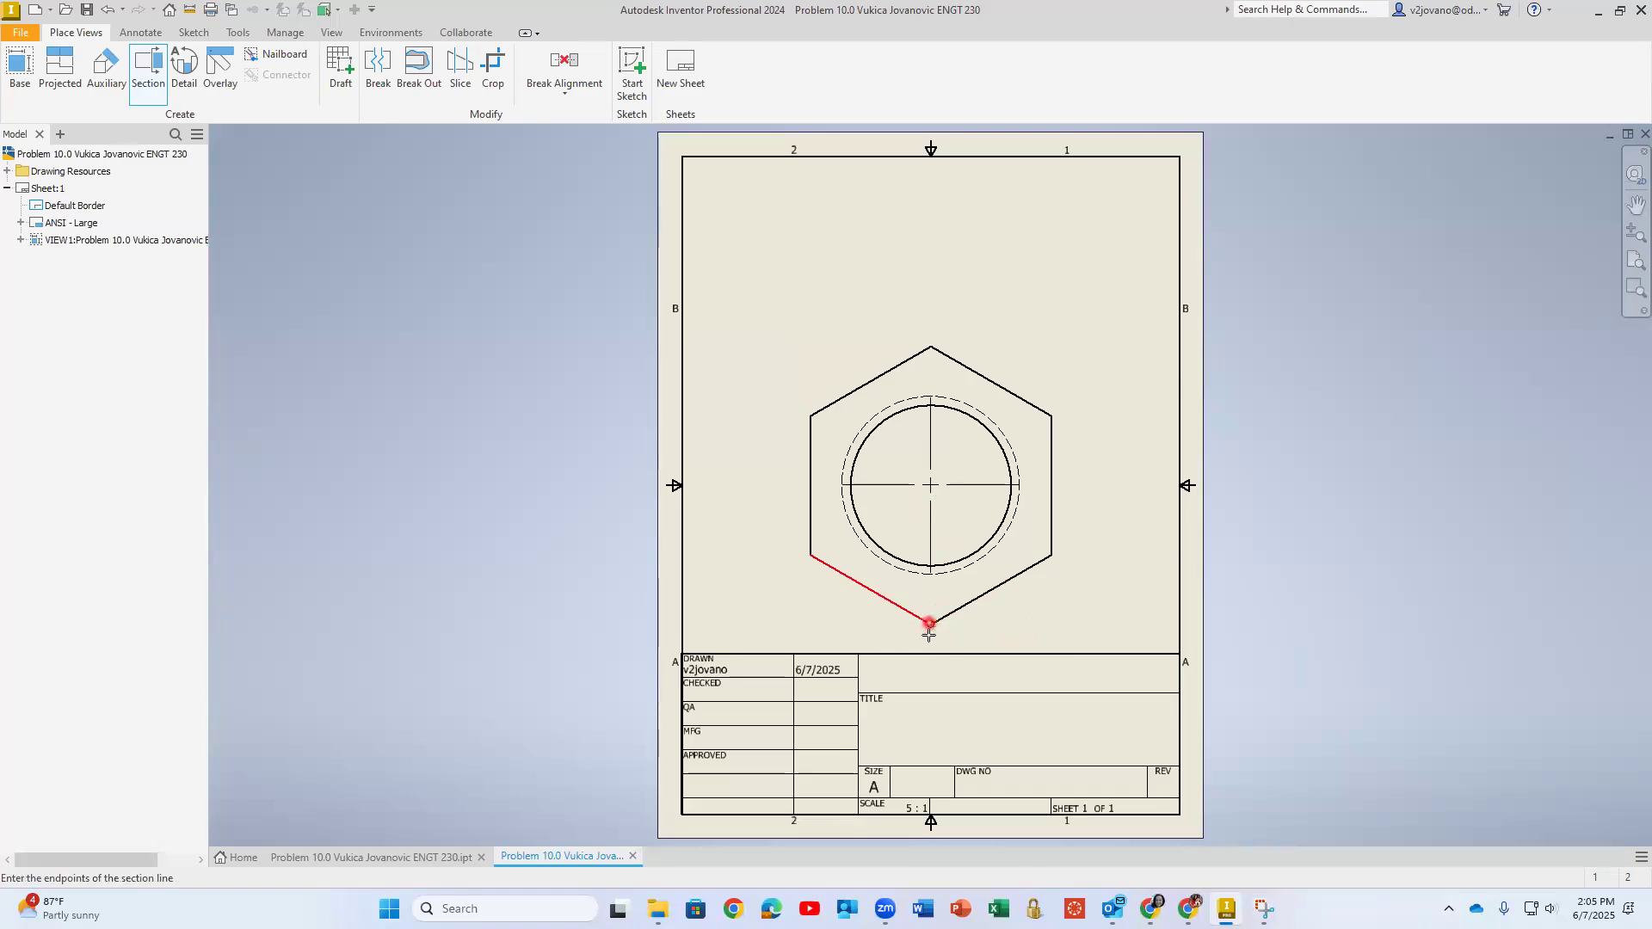
{"action": "left_click", "coordinate": [929, 644]}
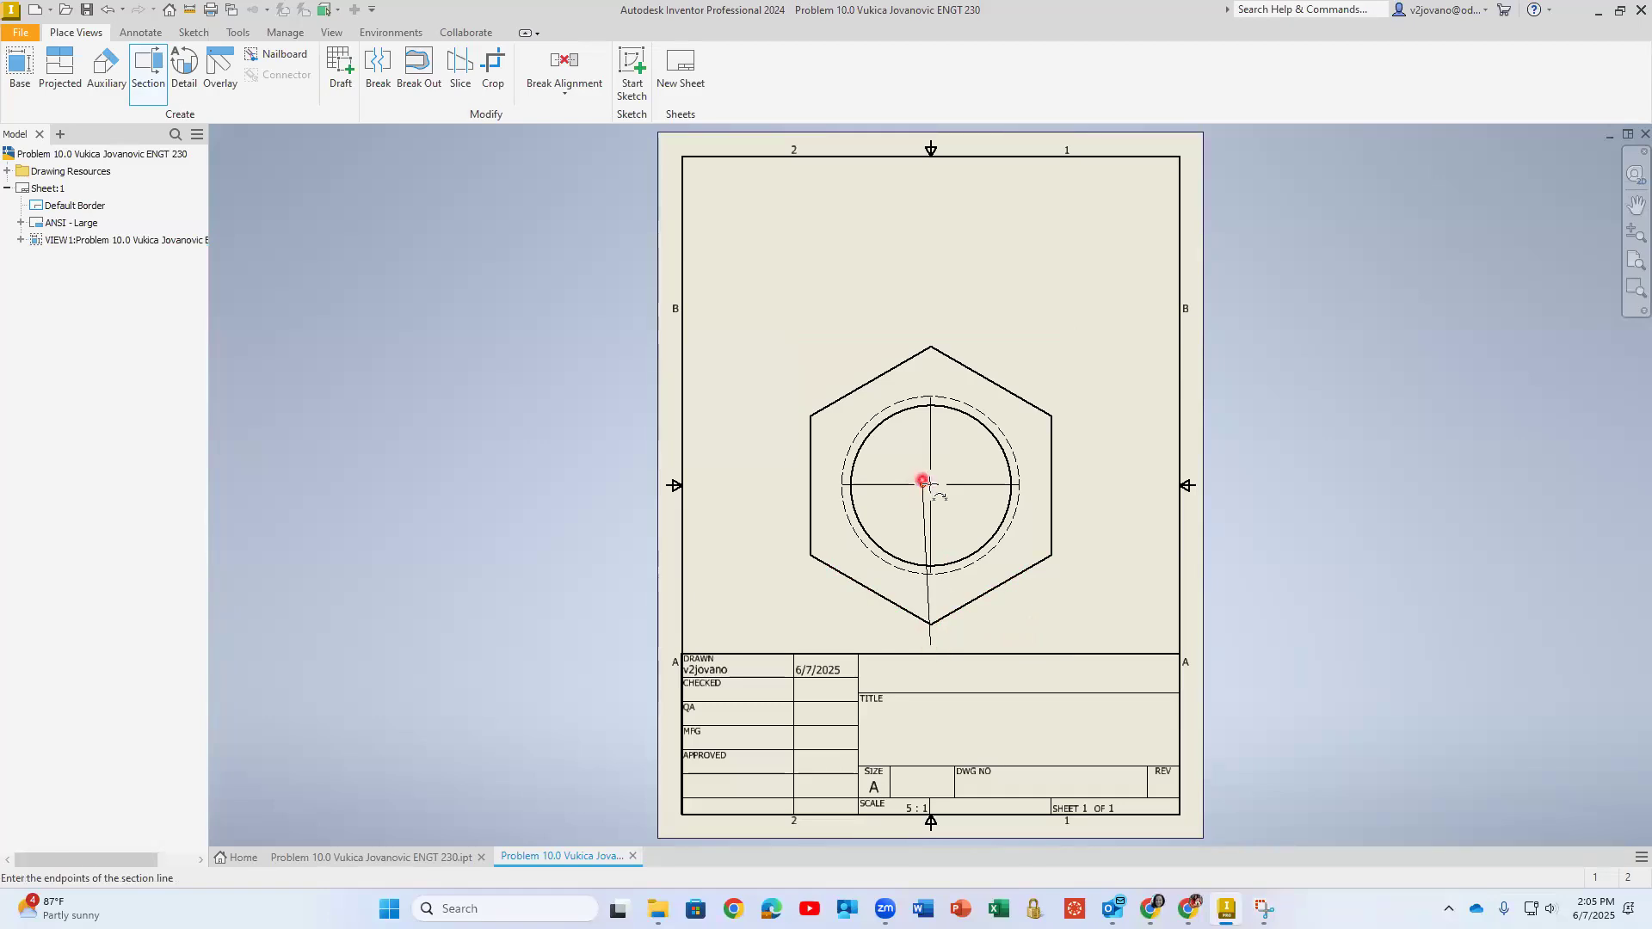
{"action": "left_click", "coordinate": [922, 482]}
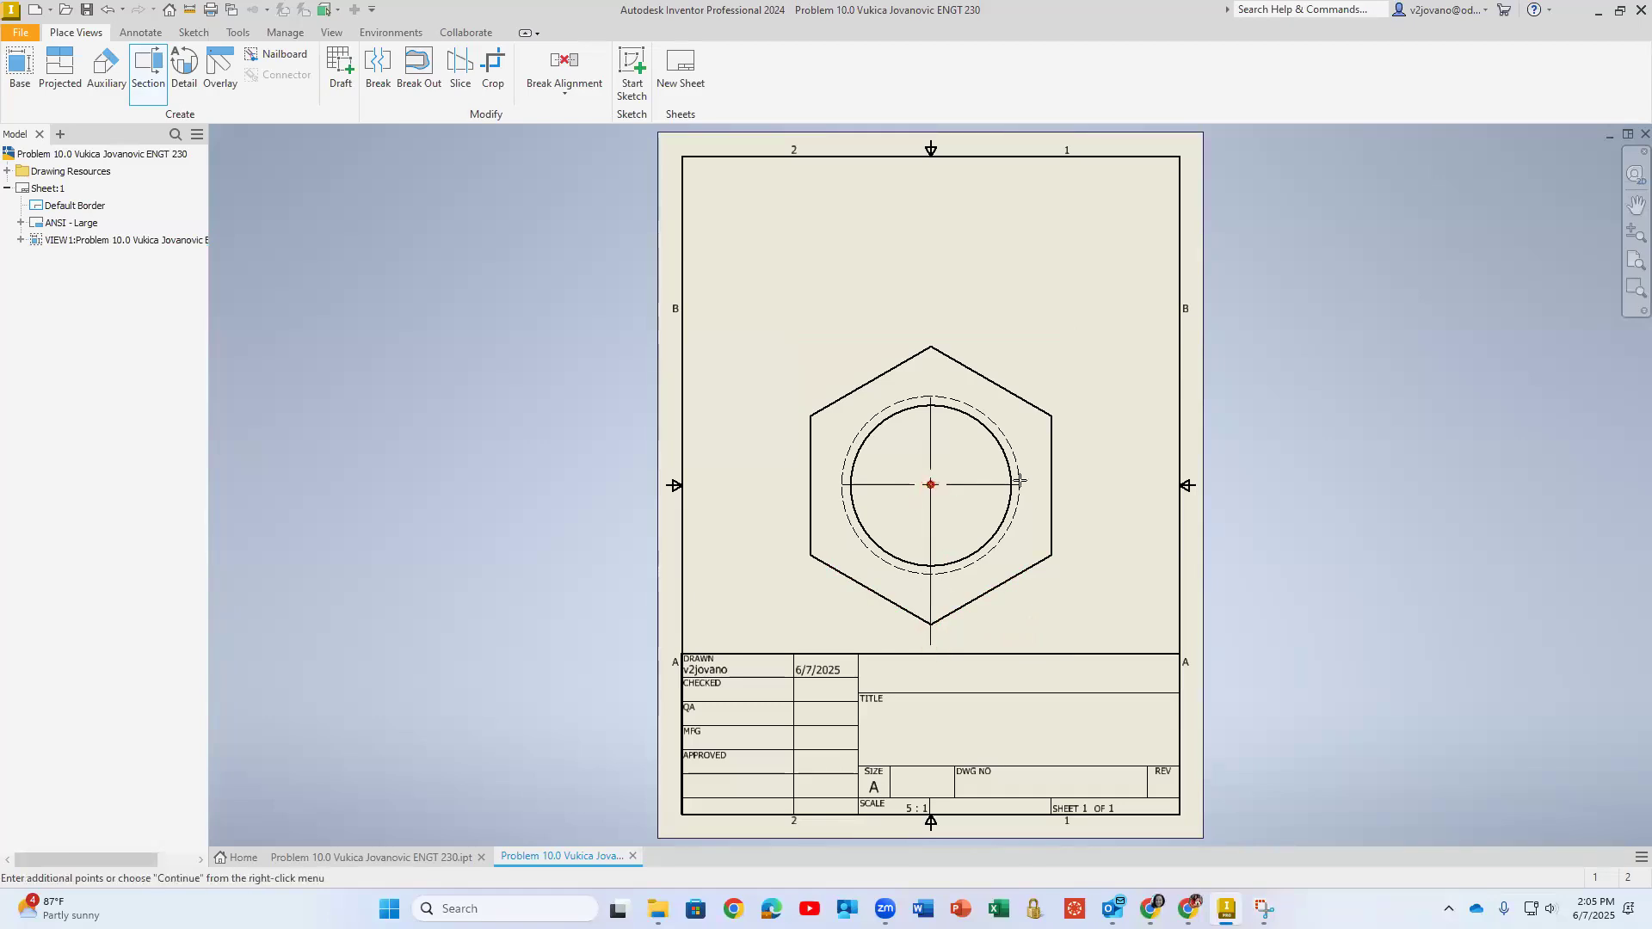
{"action": "left_click", "coordinate": [1105, 485]}
{"action": "right_click", "coordinate": [1105, 485]}
{"action": "left_click", "coordinate": [1166, 480]}
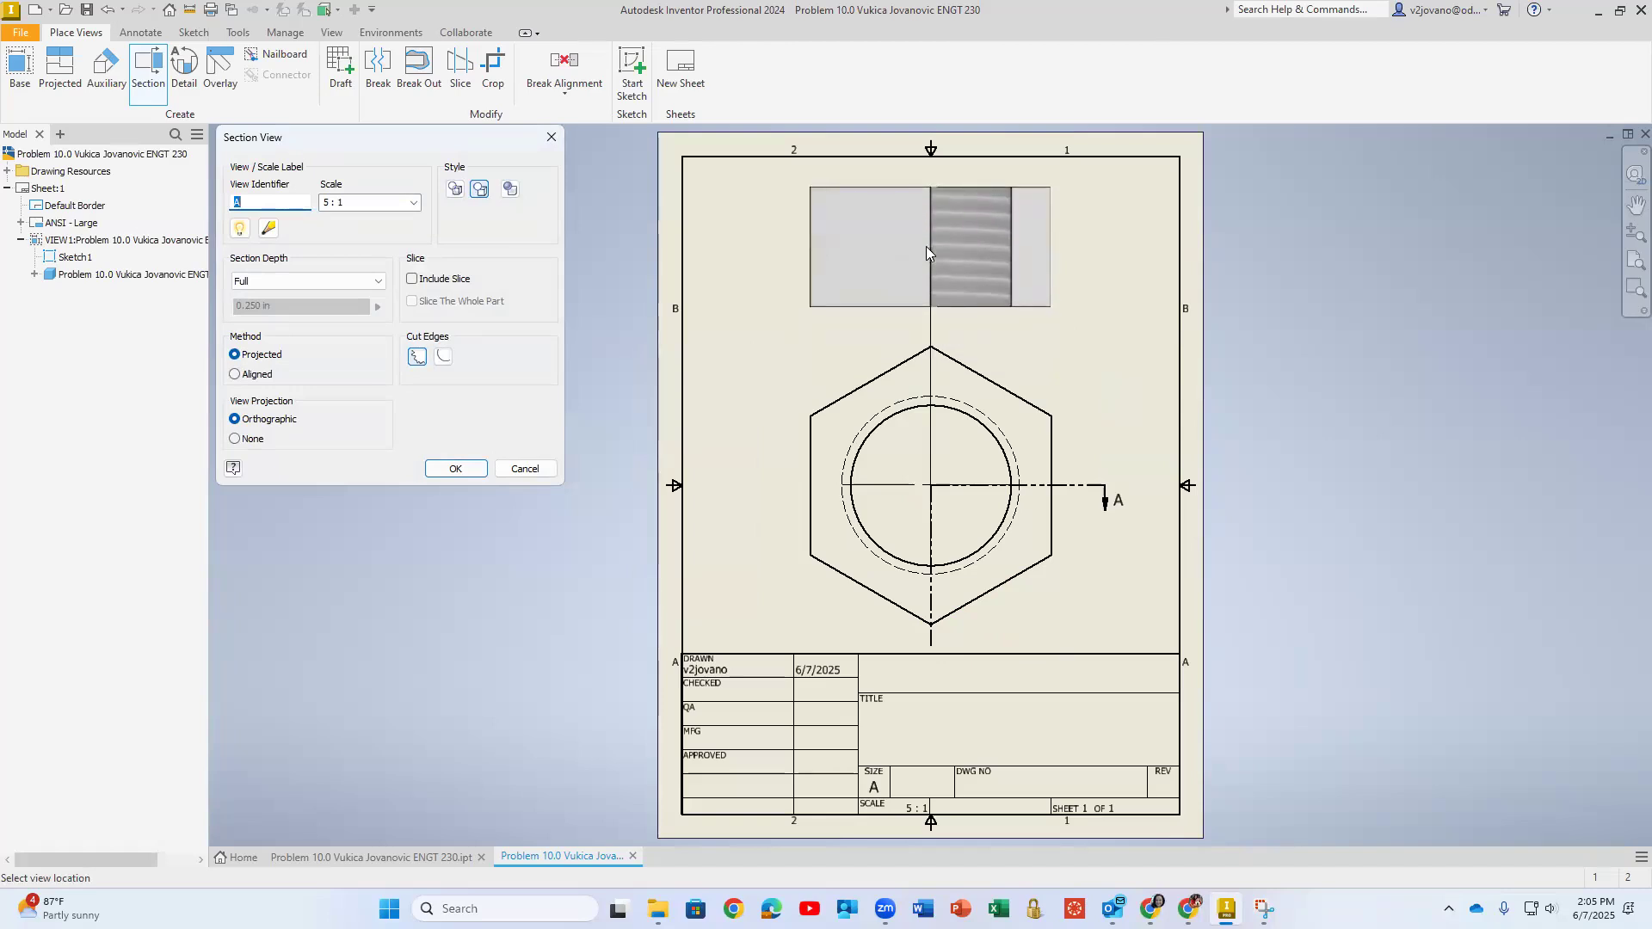
- Place section view A-A above the front view and move its label to the sheet's upper-left corner
{"action": "left_click", "coordinate": [929, 261]}
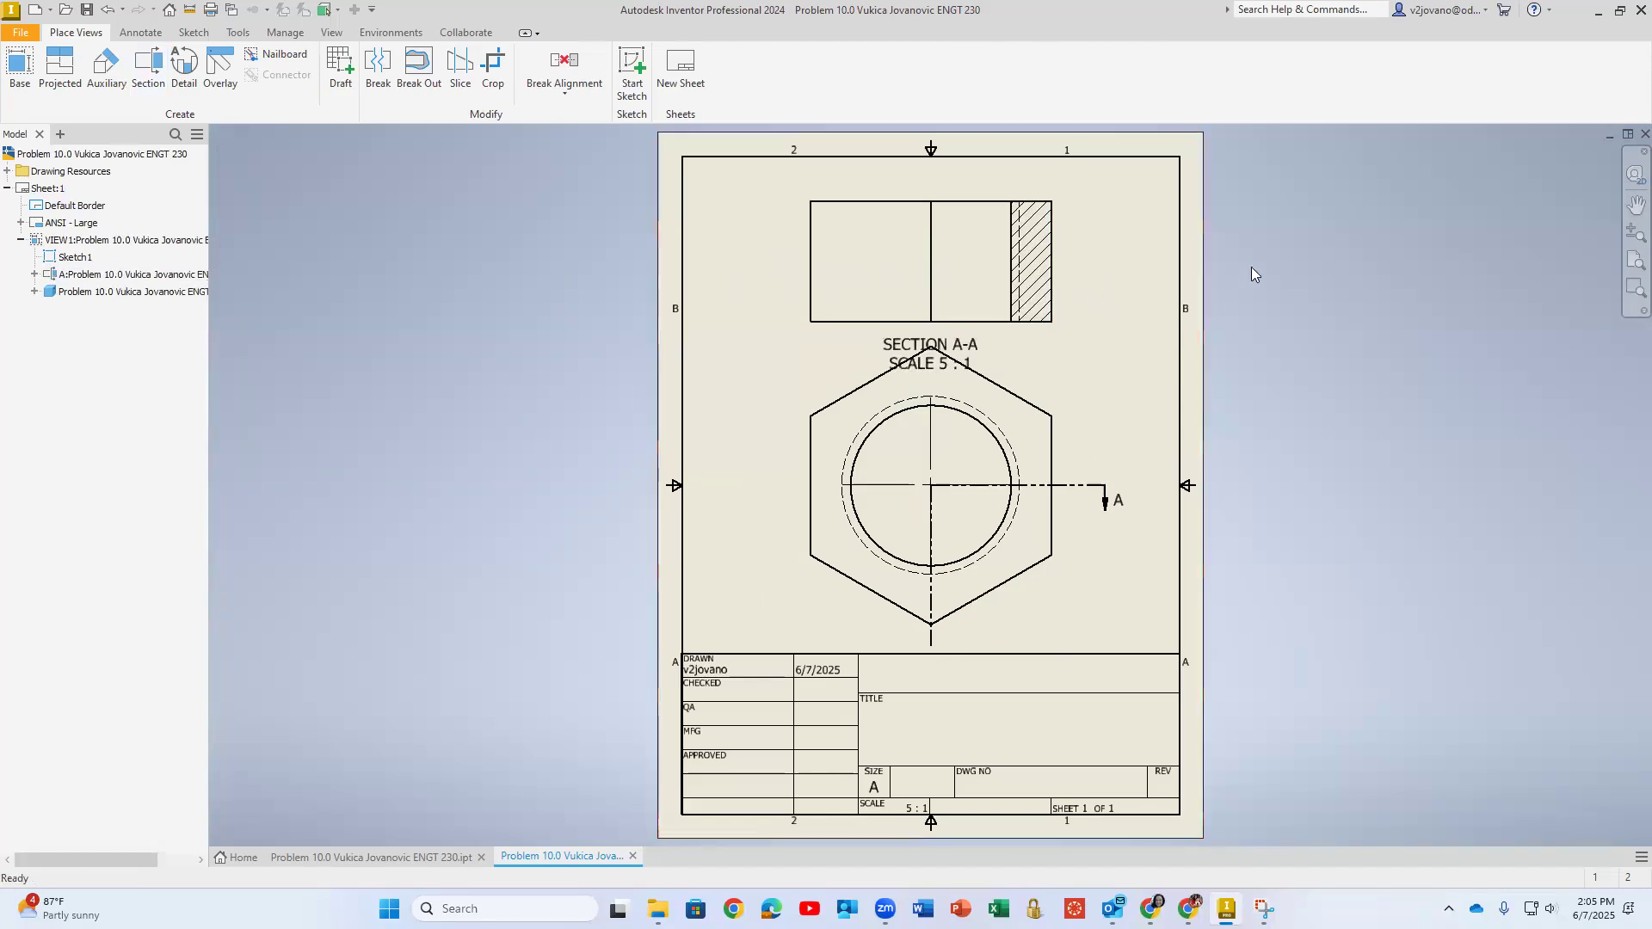
{"action": "left_click_drag", "start_coordinate": [904, 349], "coordinate": [726, 183]}
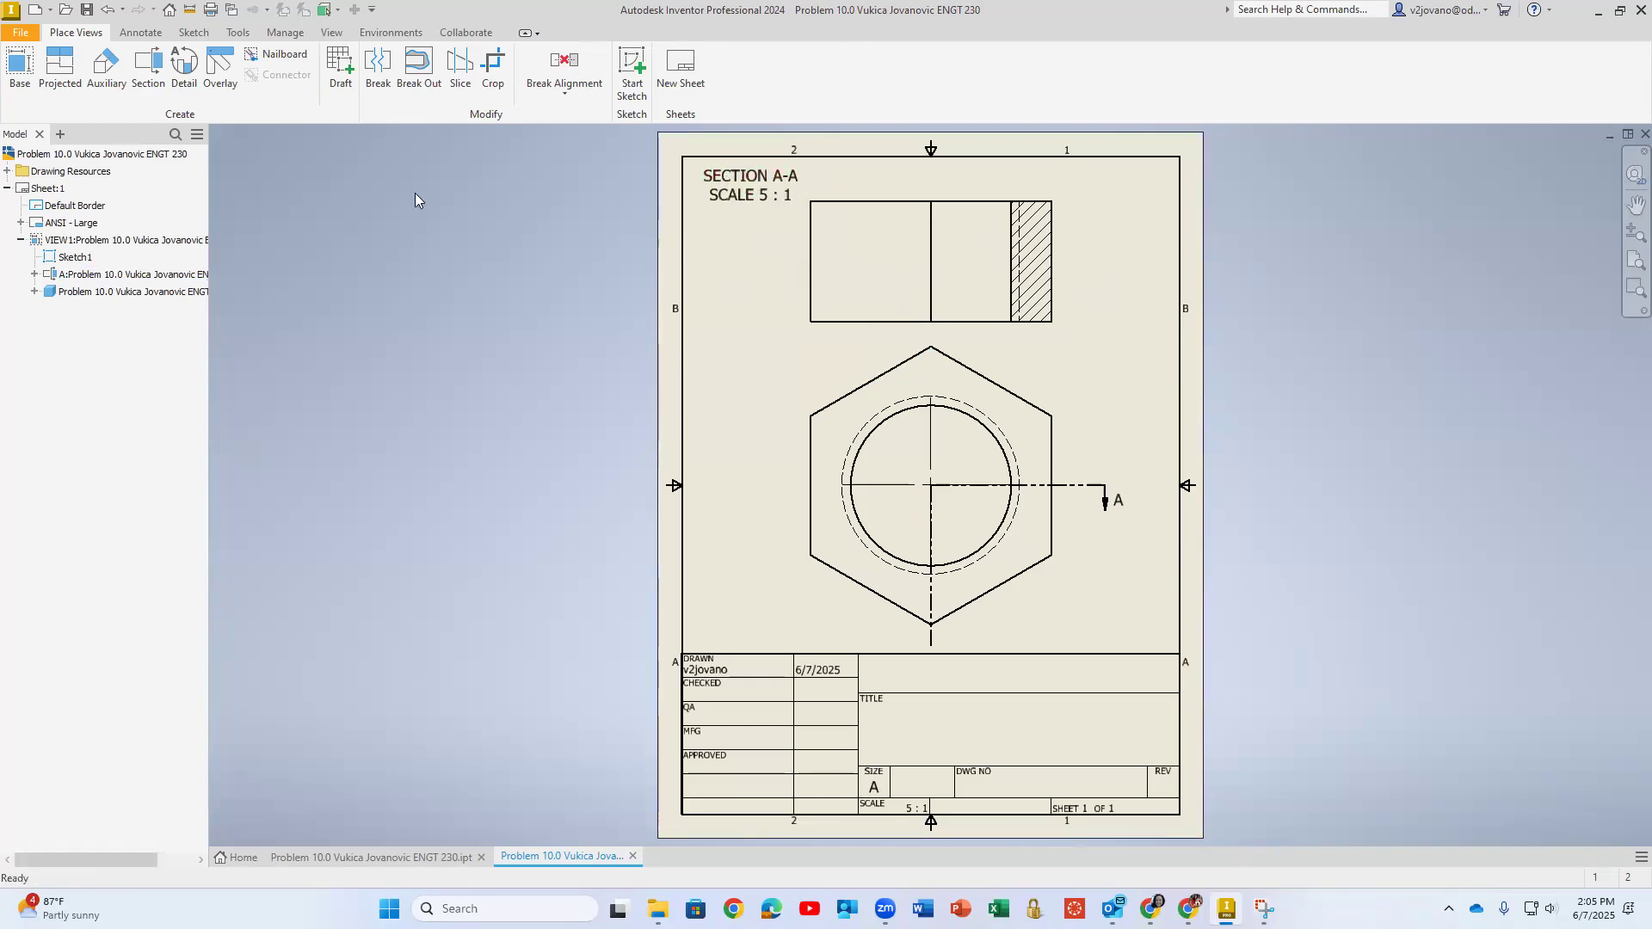
- Dimension the nut's thickness between the top and bottom edges of the section view, placing the dimension to its right
{"action": "left_click", "coordinate": [137, 34]}
{"action": "left_click", "coordinate": [30, 73]}
{"action": "left_click", "coordinate": [989, 202]}
{"action": "left_click", "coordinate": [977, 323]}
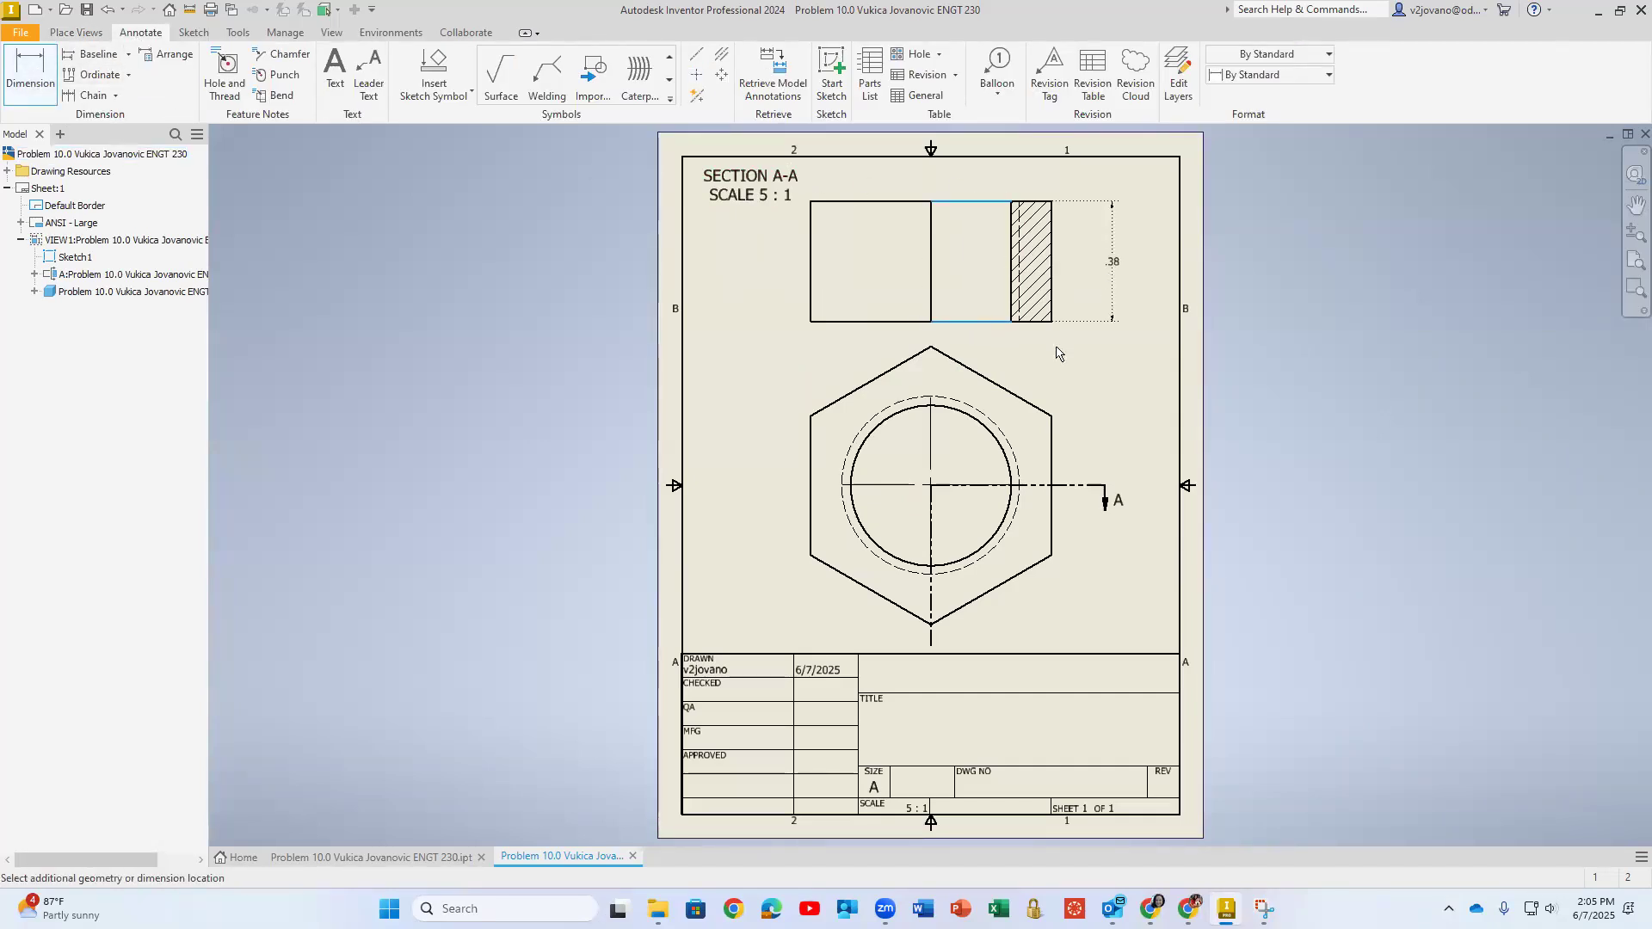
{"action": "left_click", "coordinate": [1057, 353]}
{"action": "left_click", "coordinate": [601, 437]}
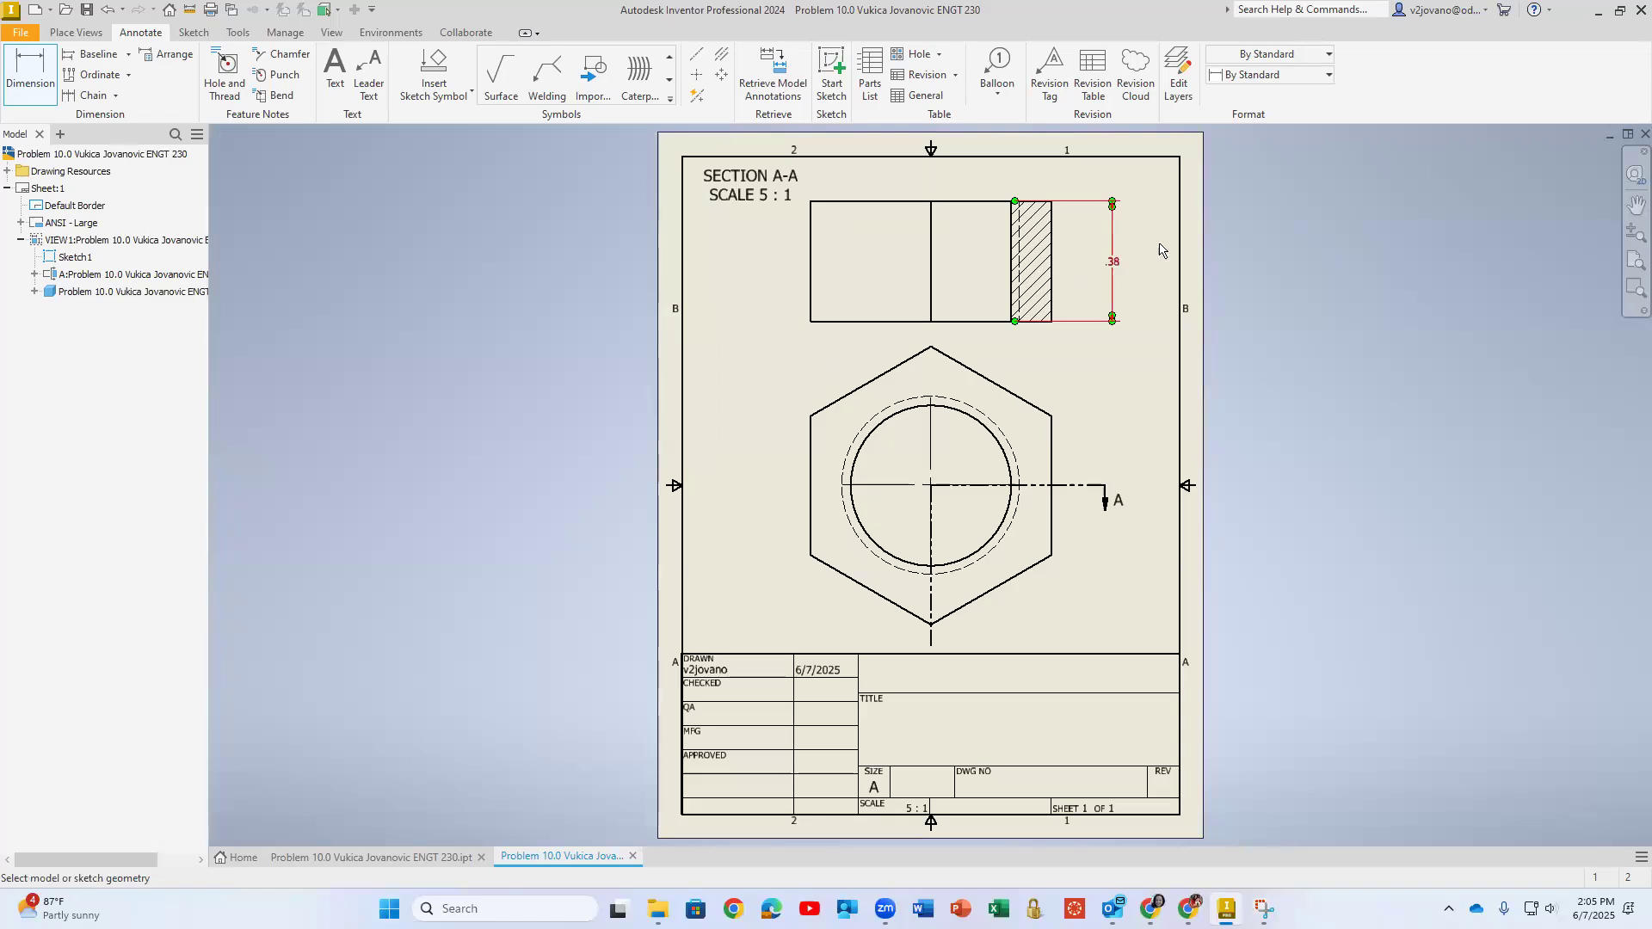
{"action": "right_click", "coordinate": [1116, 270]}
{"action": "left_click", "coordinate": [1149, 258]}
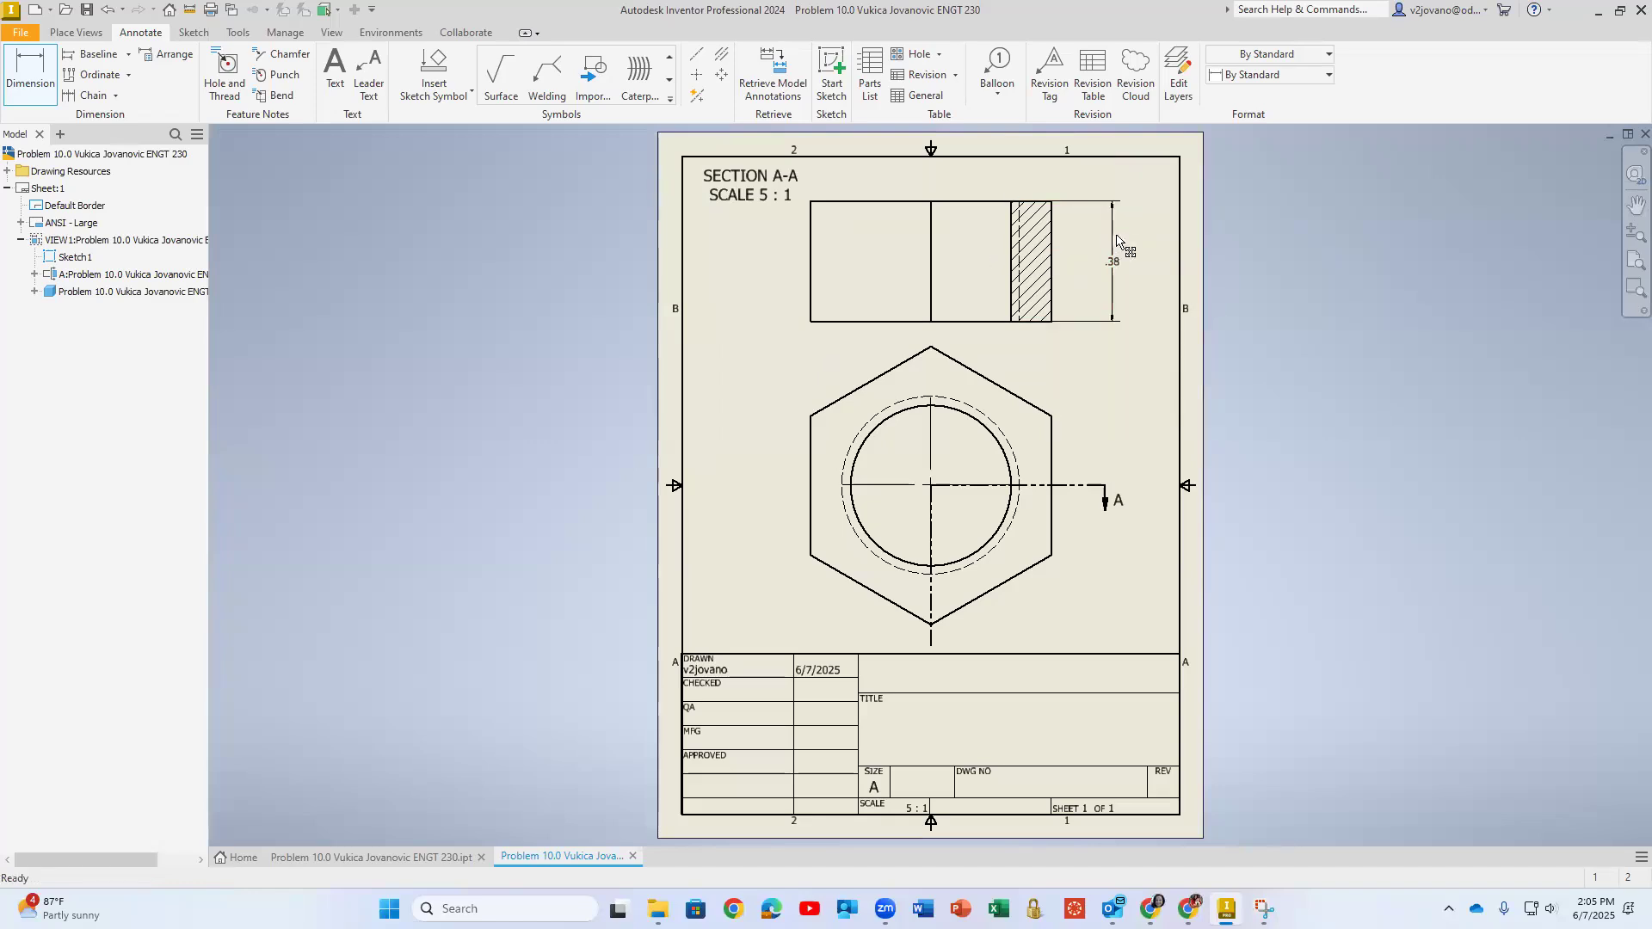
- Set the section view's thickness dimension to three-decimal precision
{"action": "right_click", "coordinate": [1117, 264]}
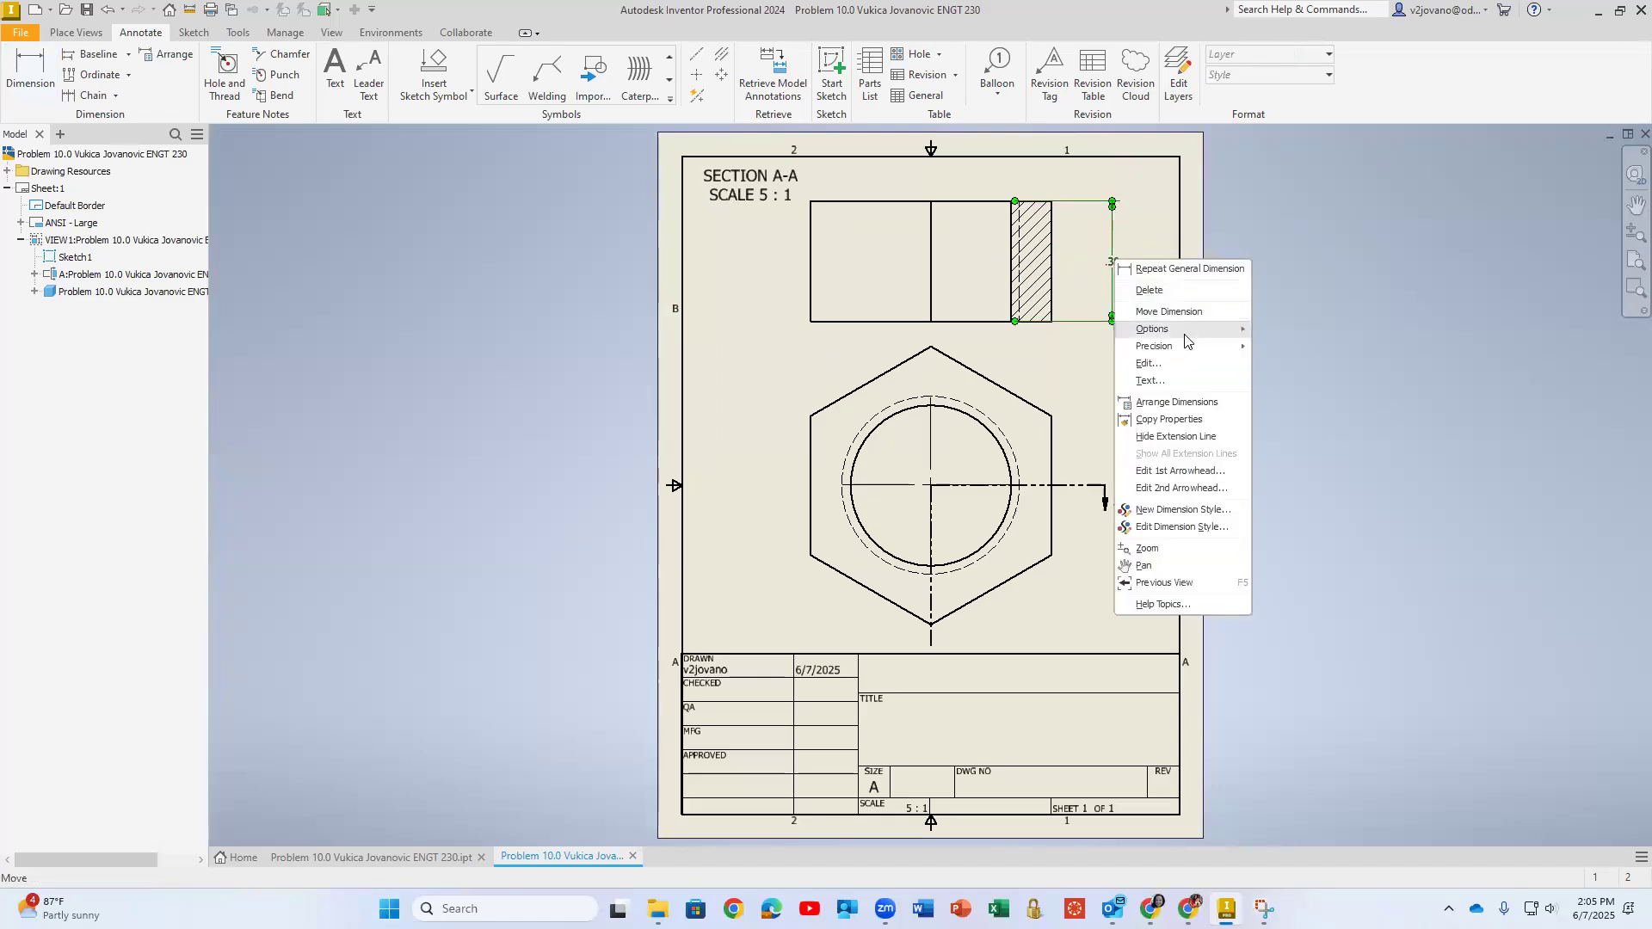
{"action": "mouse_move", "coordinate": [1198, 346]}
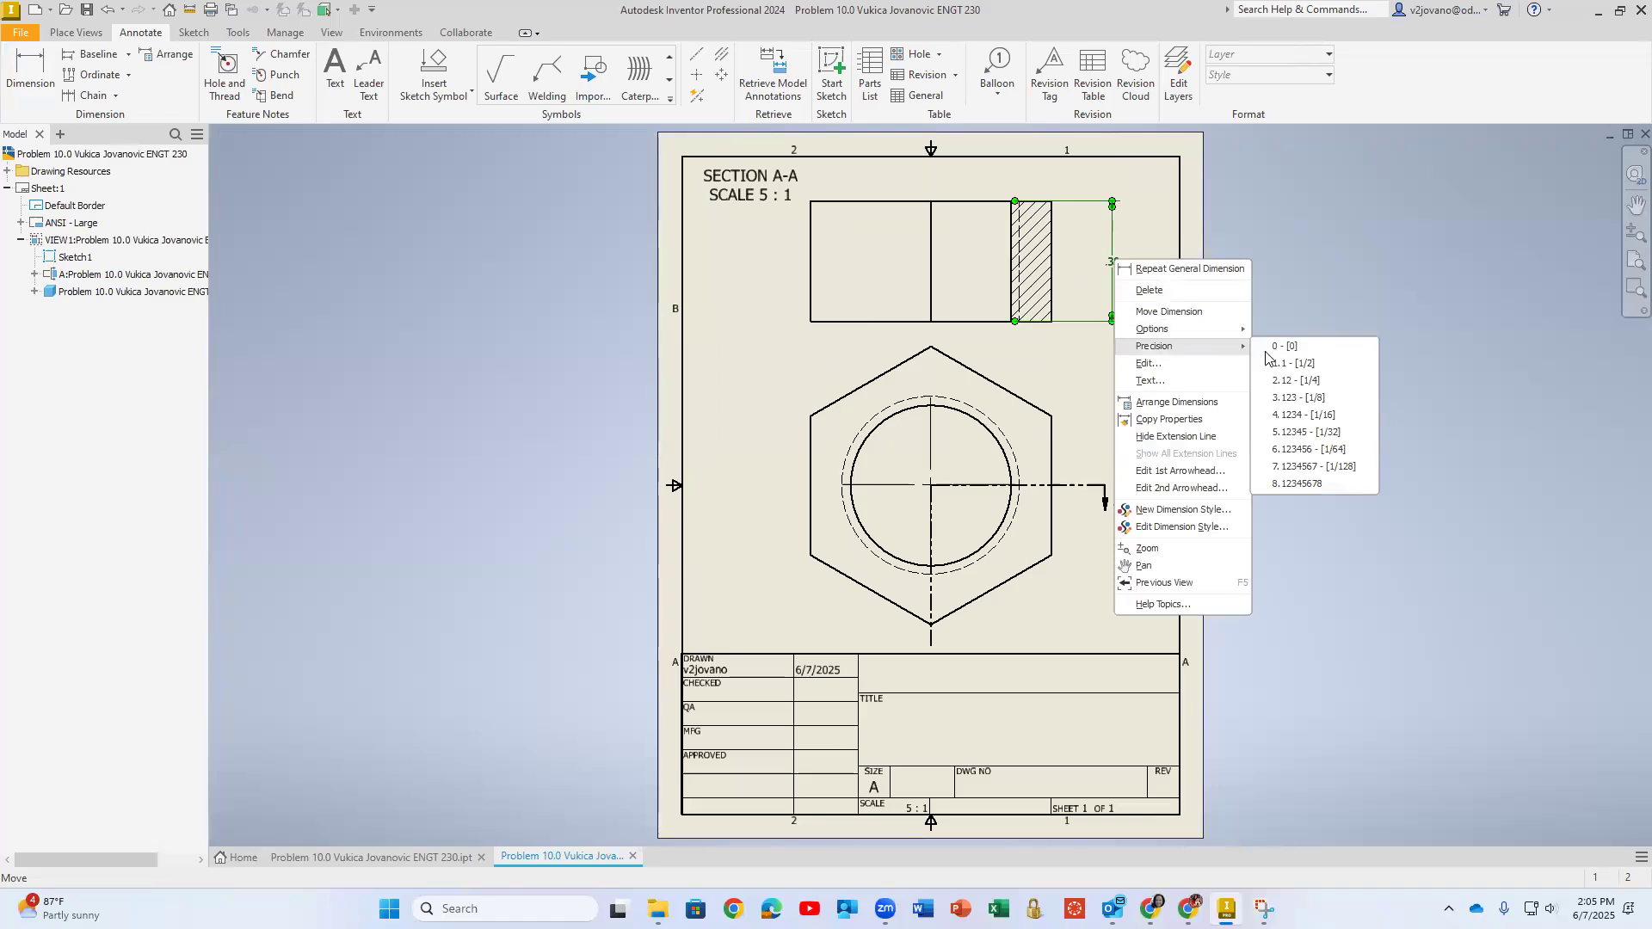
{"action": "left_click", "coordinate": [1307, 398]}
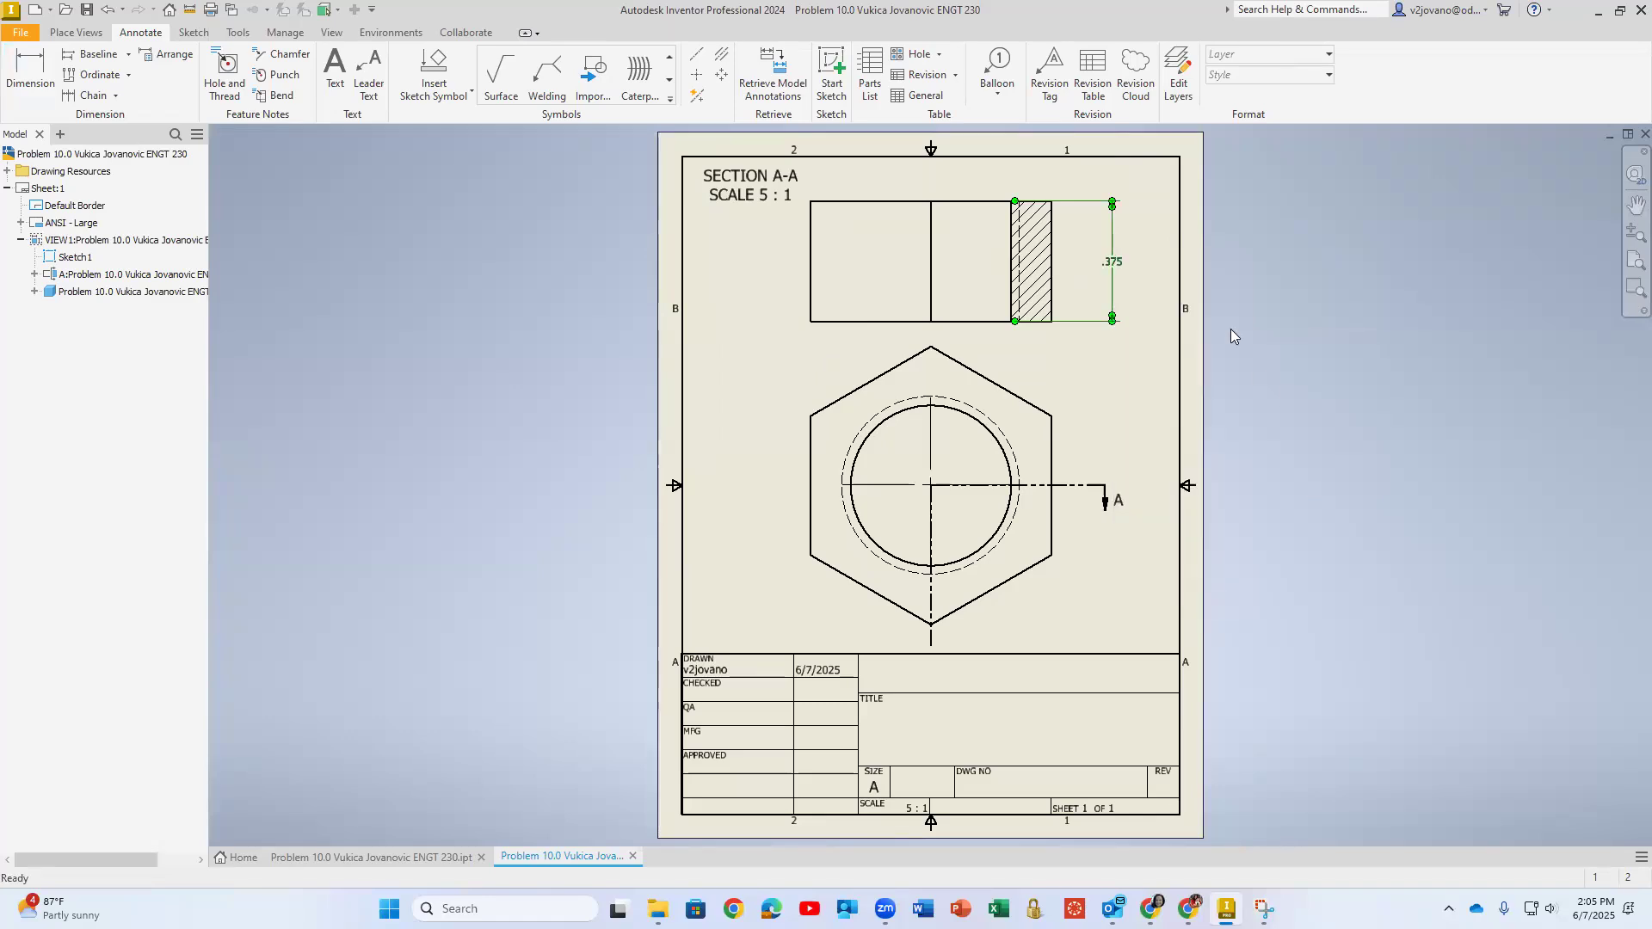
{"action": "left_click", "coordinate": [30, 71]}
{"action": "left_click", "coordinate": [809, 449]}
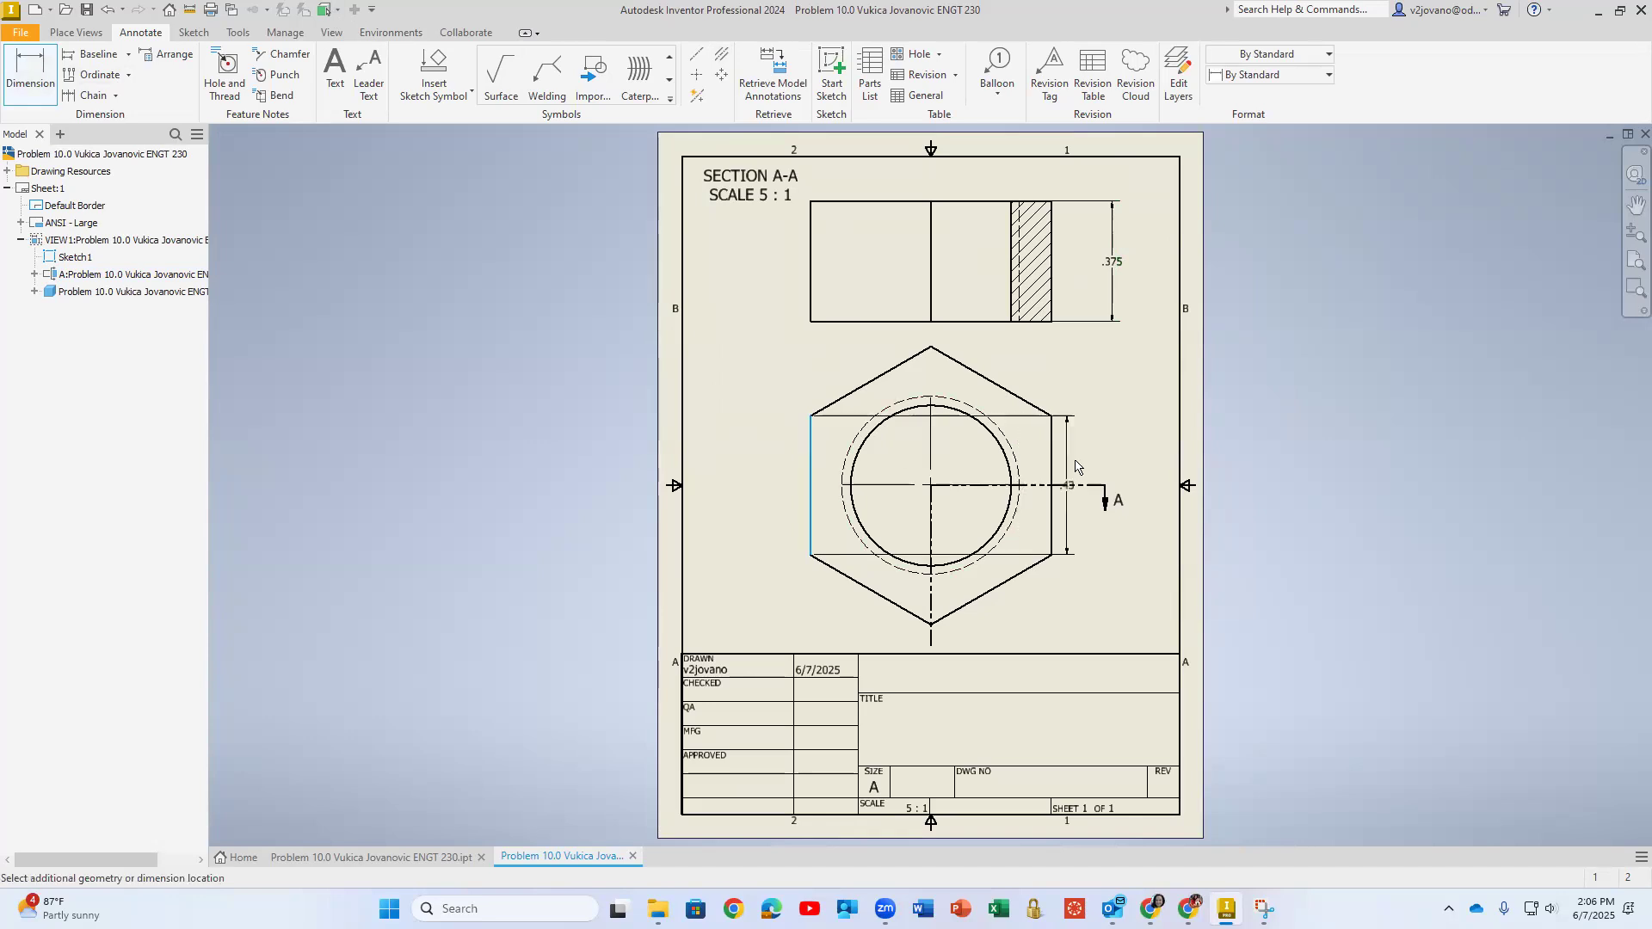
{"action": "left_click", "coordinate": [1051, 474]}
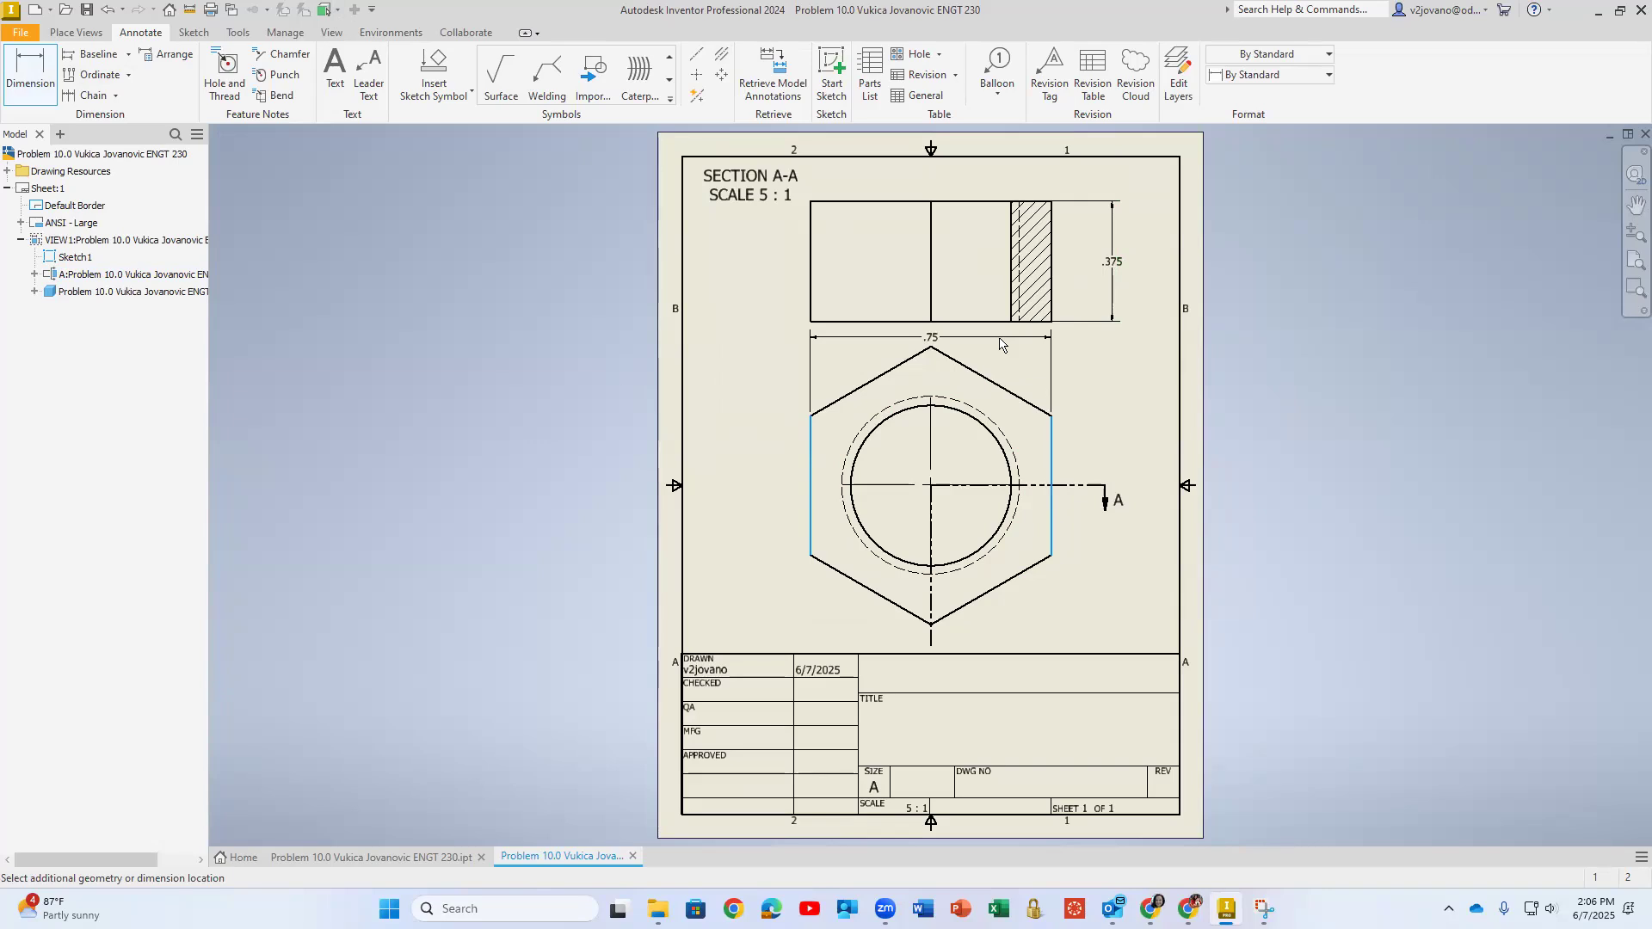
{"action": "key", "text": "Escape"}
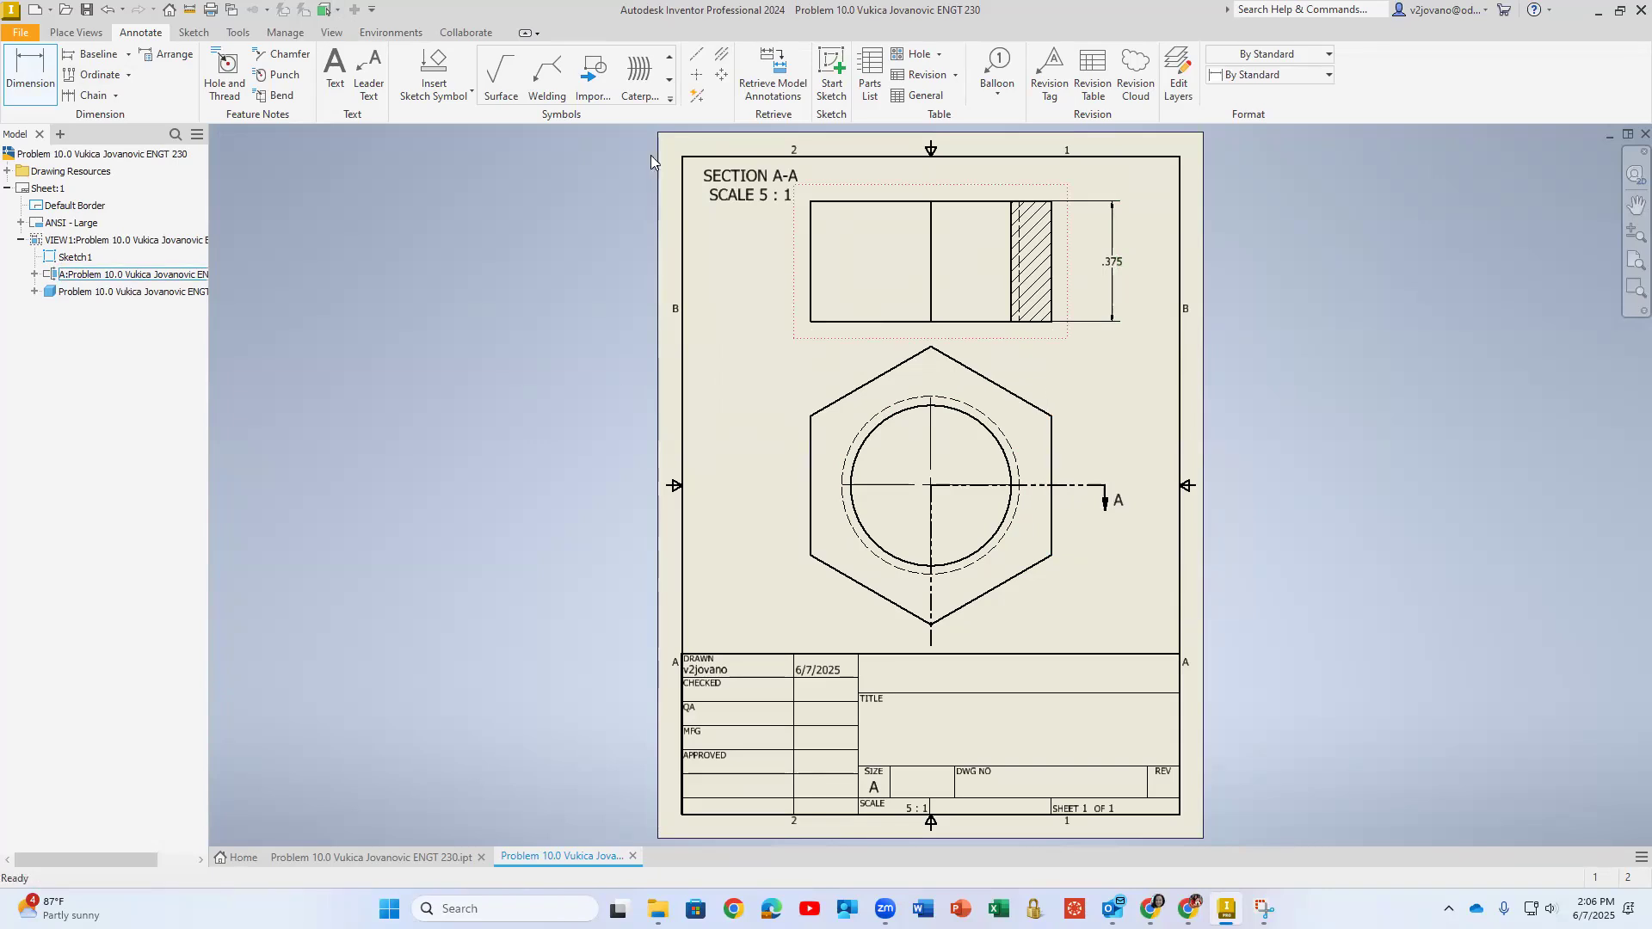
- Dimension the nut's width between the two outer vertical edges of the section view, placing the dimension above it
{"action": "key", "text": "d"}
{"action": "left_click", "coordinate": [810, 256]}
{"action": "left_click", "coordinate": [1052, 259]}
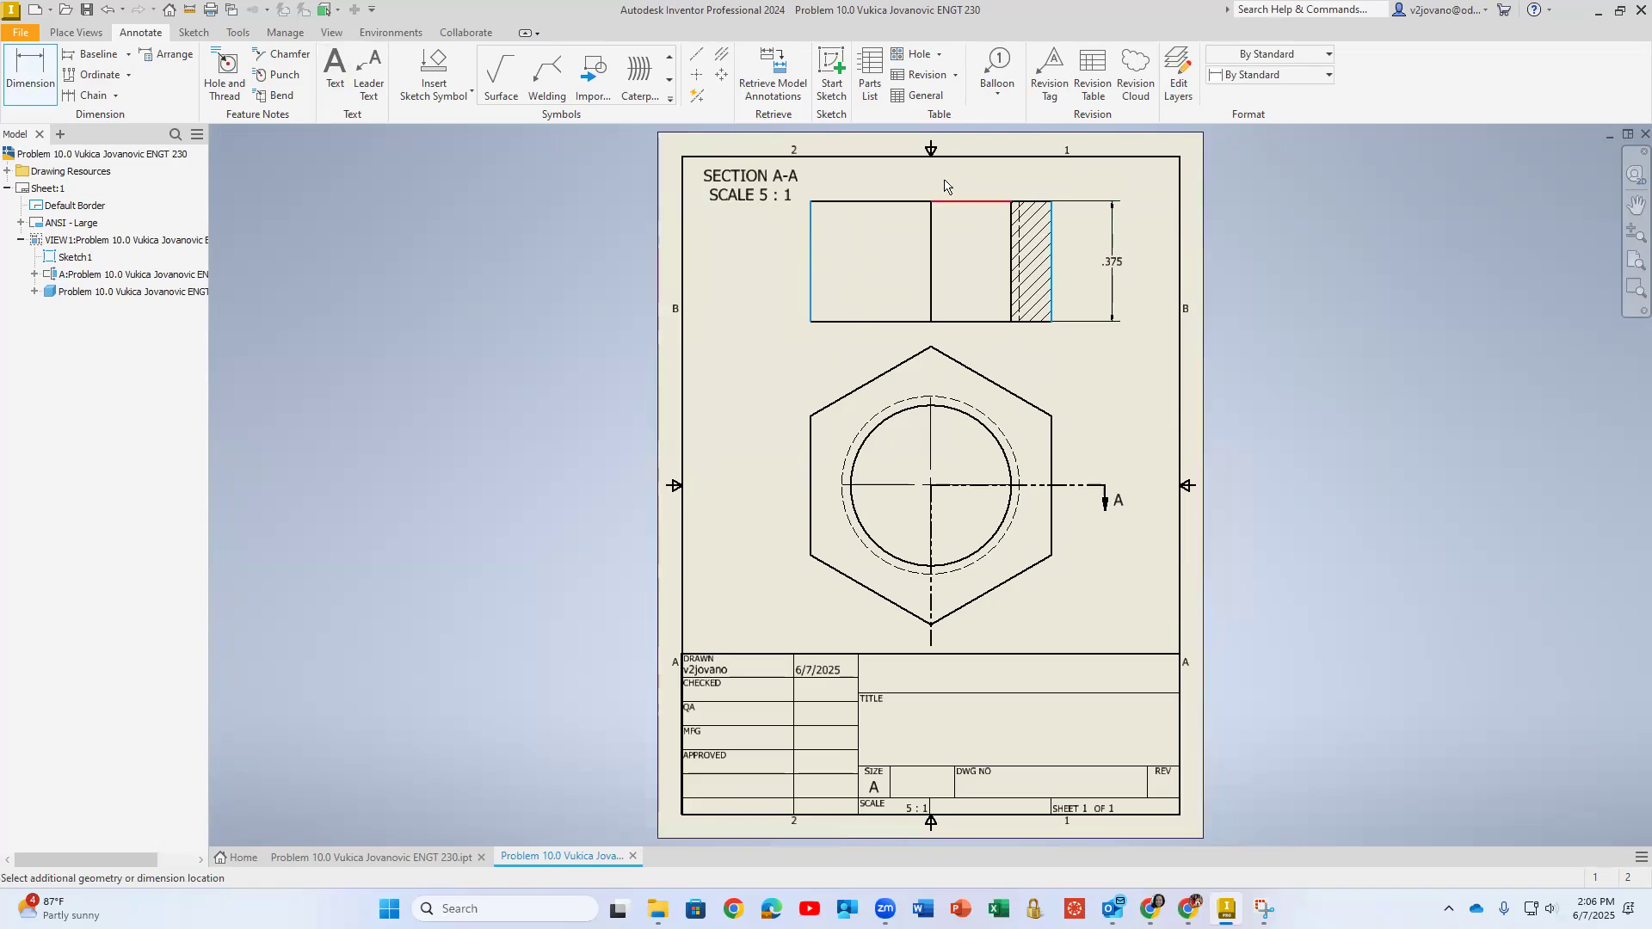
{"action": "left_click", "coordinate": [771, 226]}
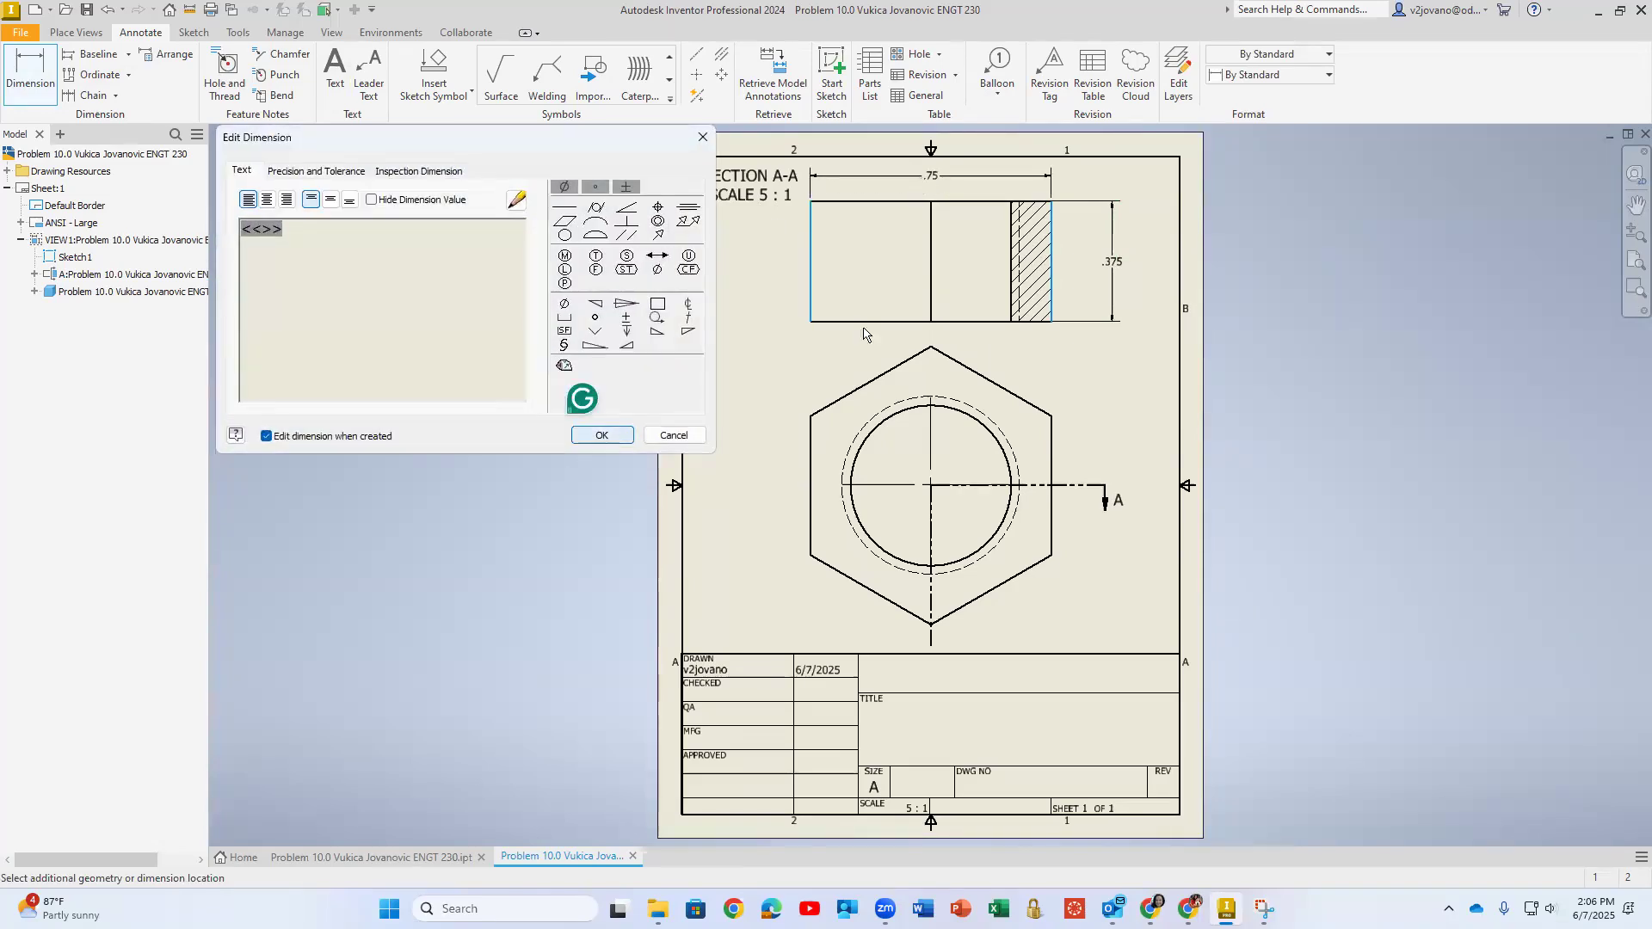
{"action": "left_click", "coordinate": [590, 427]}
{"action": "key", "text": "Escape"}
- Set the section view's width dimension to three-decimal precision and shift the section label slightly left, clear of the dimension
{"action": "right_click", "coordinate": [922, 170]}
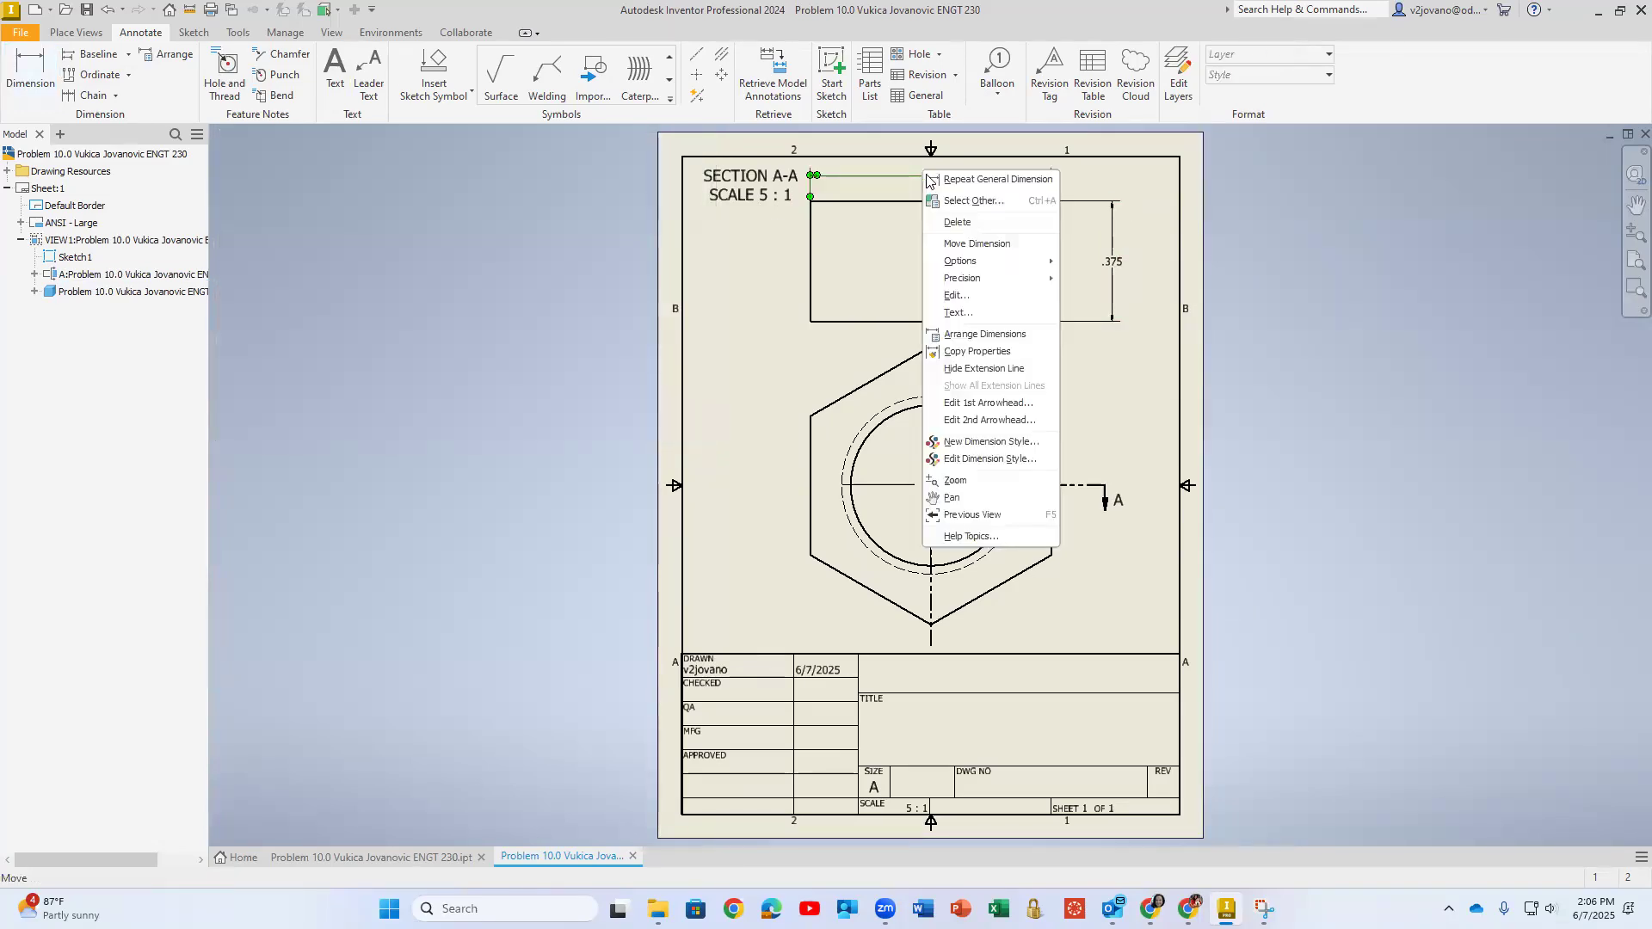
{"action": "mouse_move", "coordinate": [998, 278]}
{"action": "left_click", "coordinate": [1133, 331]}
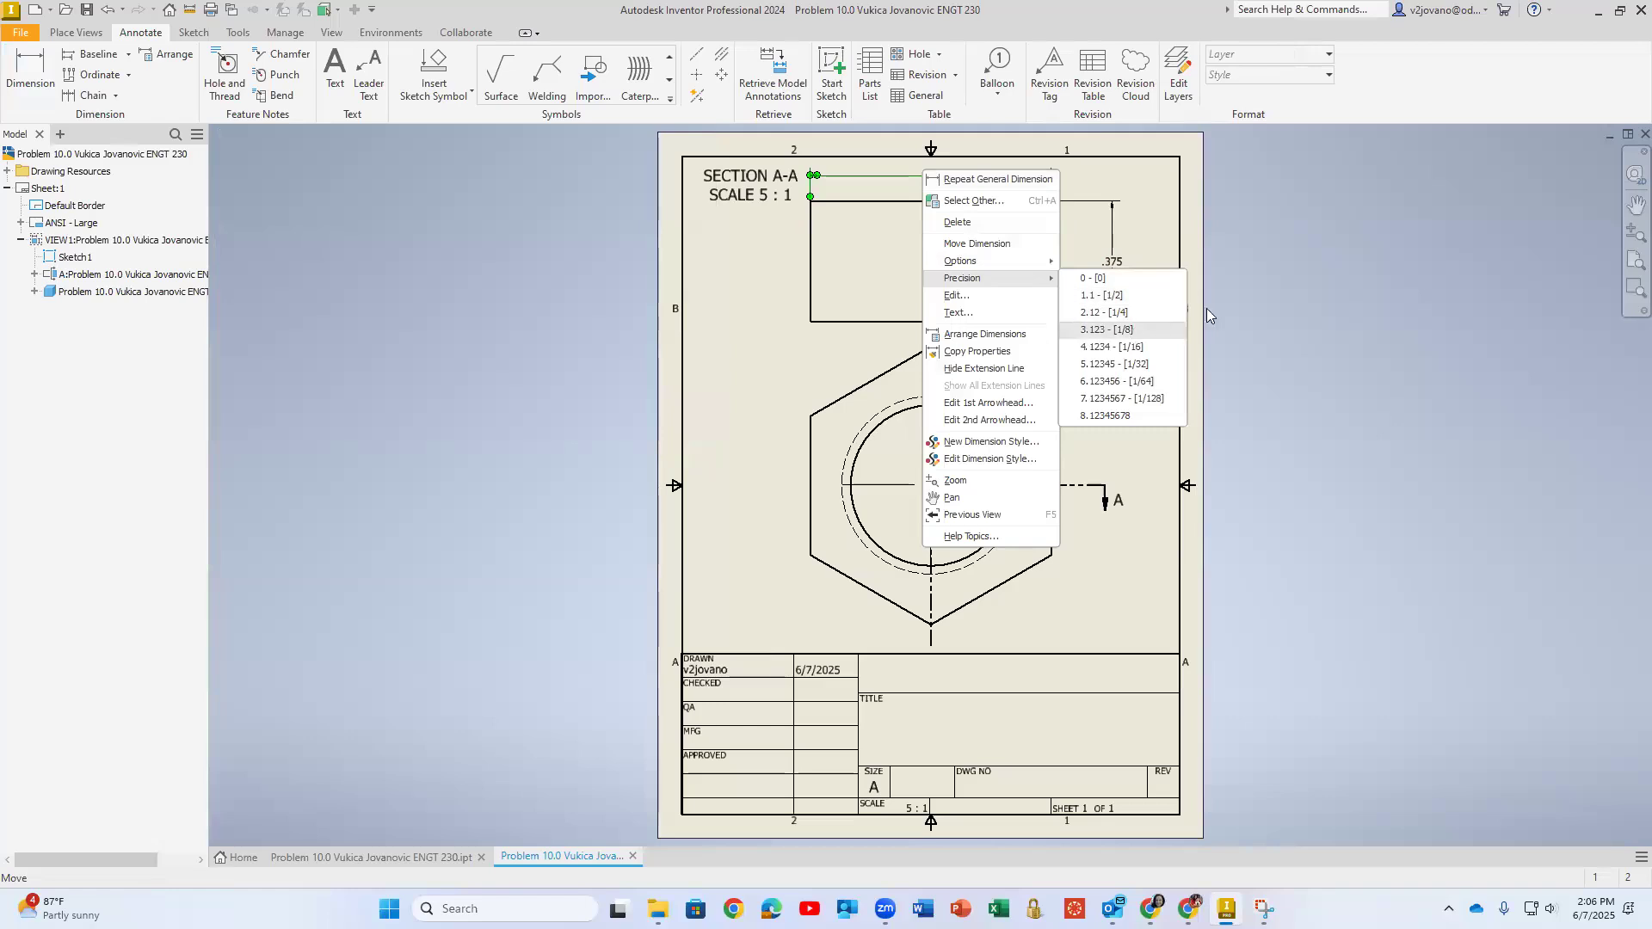
{"action": "left_click_drag", "start_coordinate": [755, 182], "coordinate": [753, 182]}
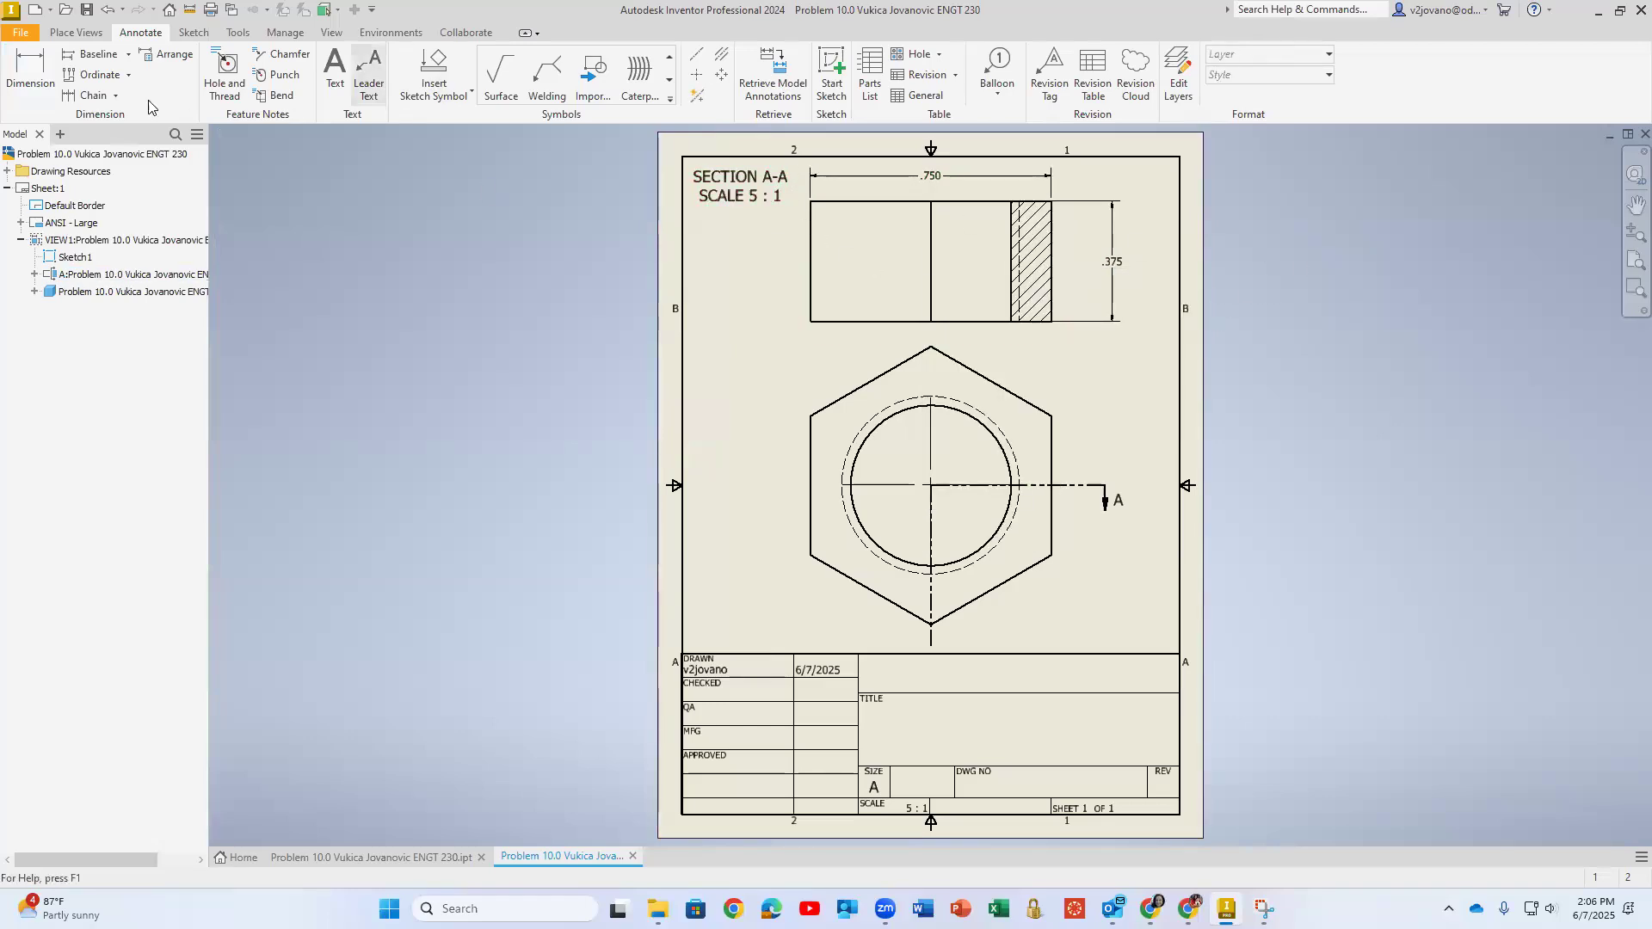
- Dimension the solid hole circle's diameter in the front view, placed up and left of the nut, with primary tolerance precision 3.123
{"action": "left_click", "coordinate": [30, 73]}
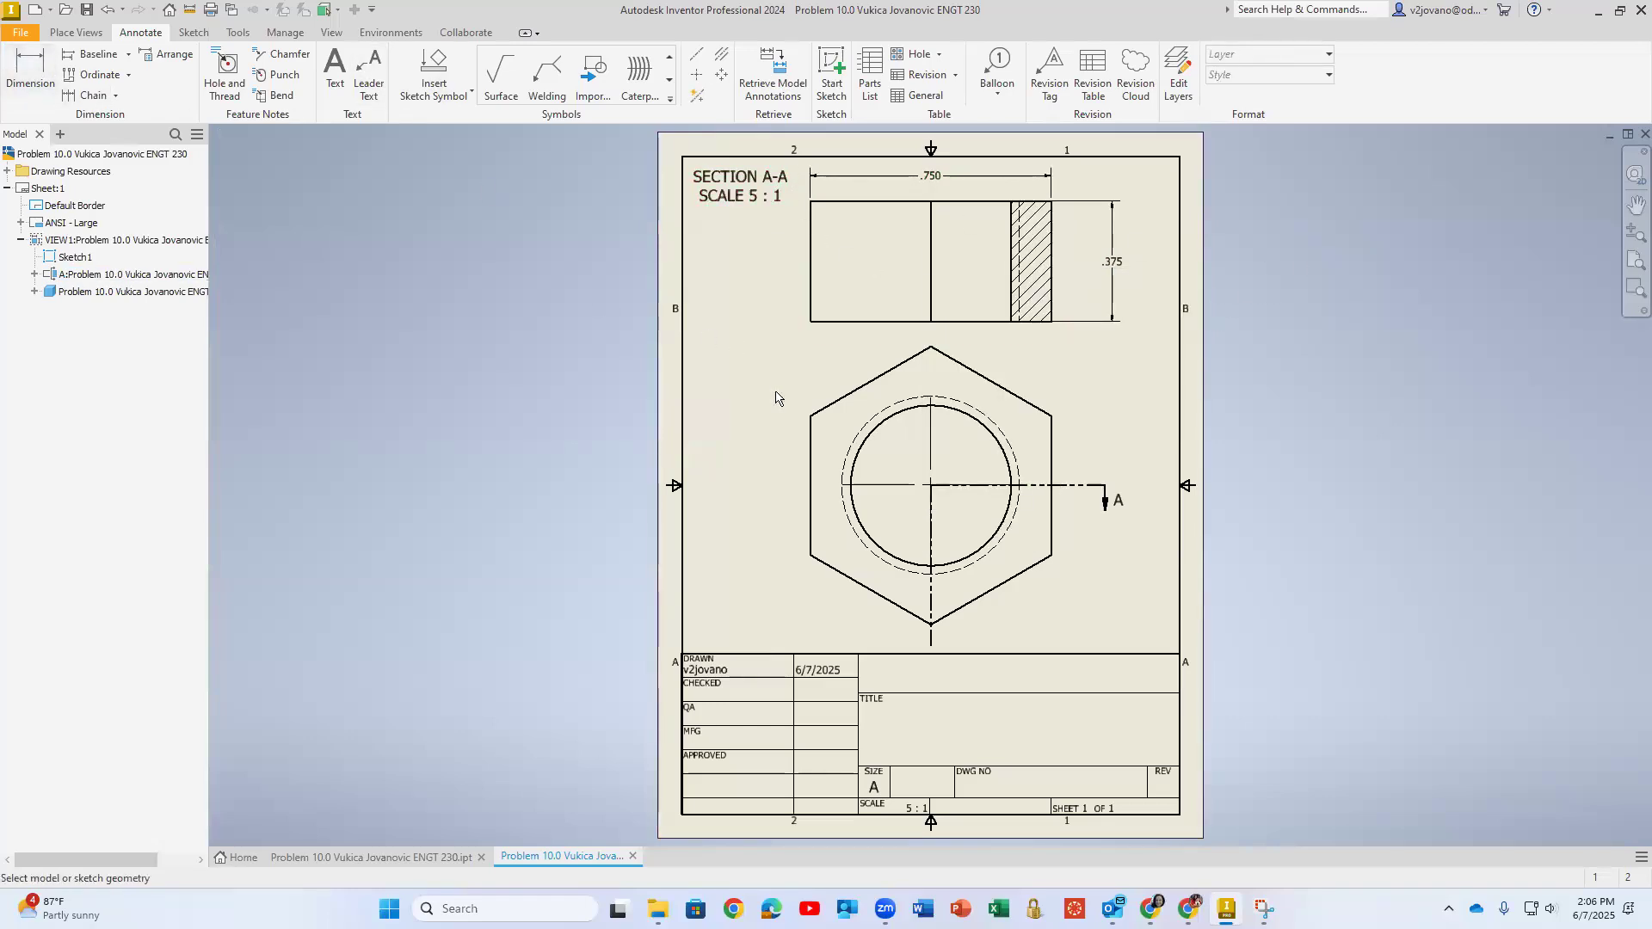
{"action": "left_click", "coordinate": [990, 431]}
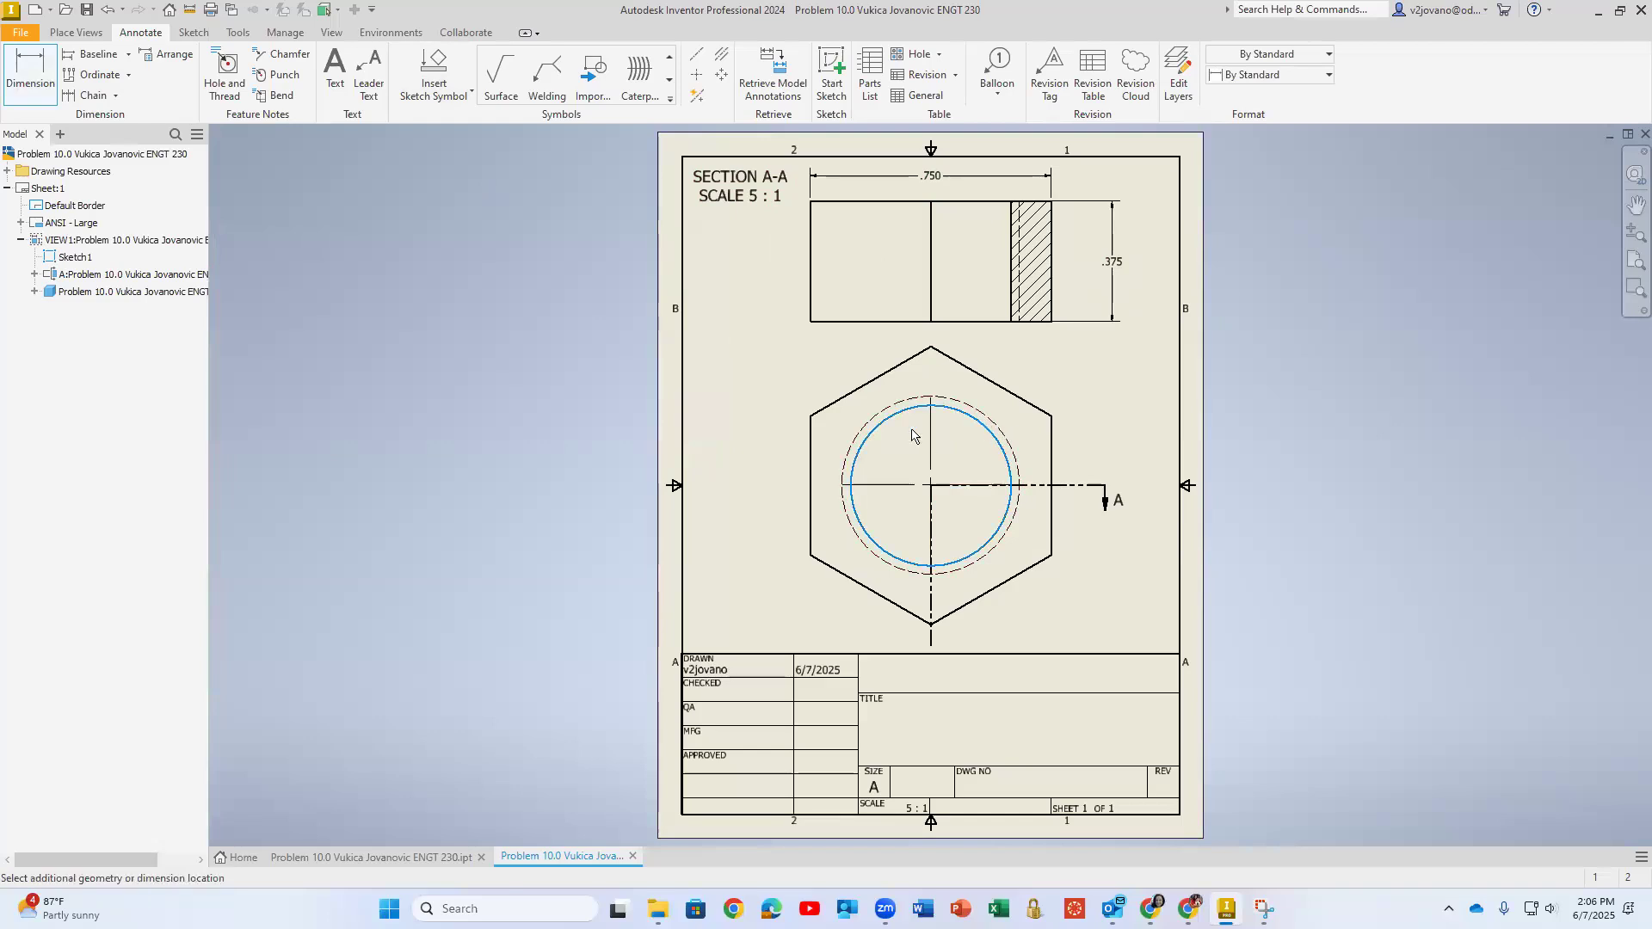
{"action": "left_click", "coordinate": [783, 372]}
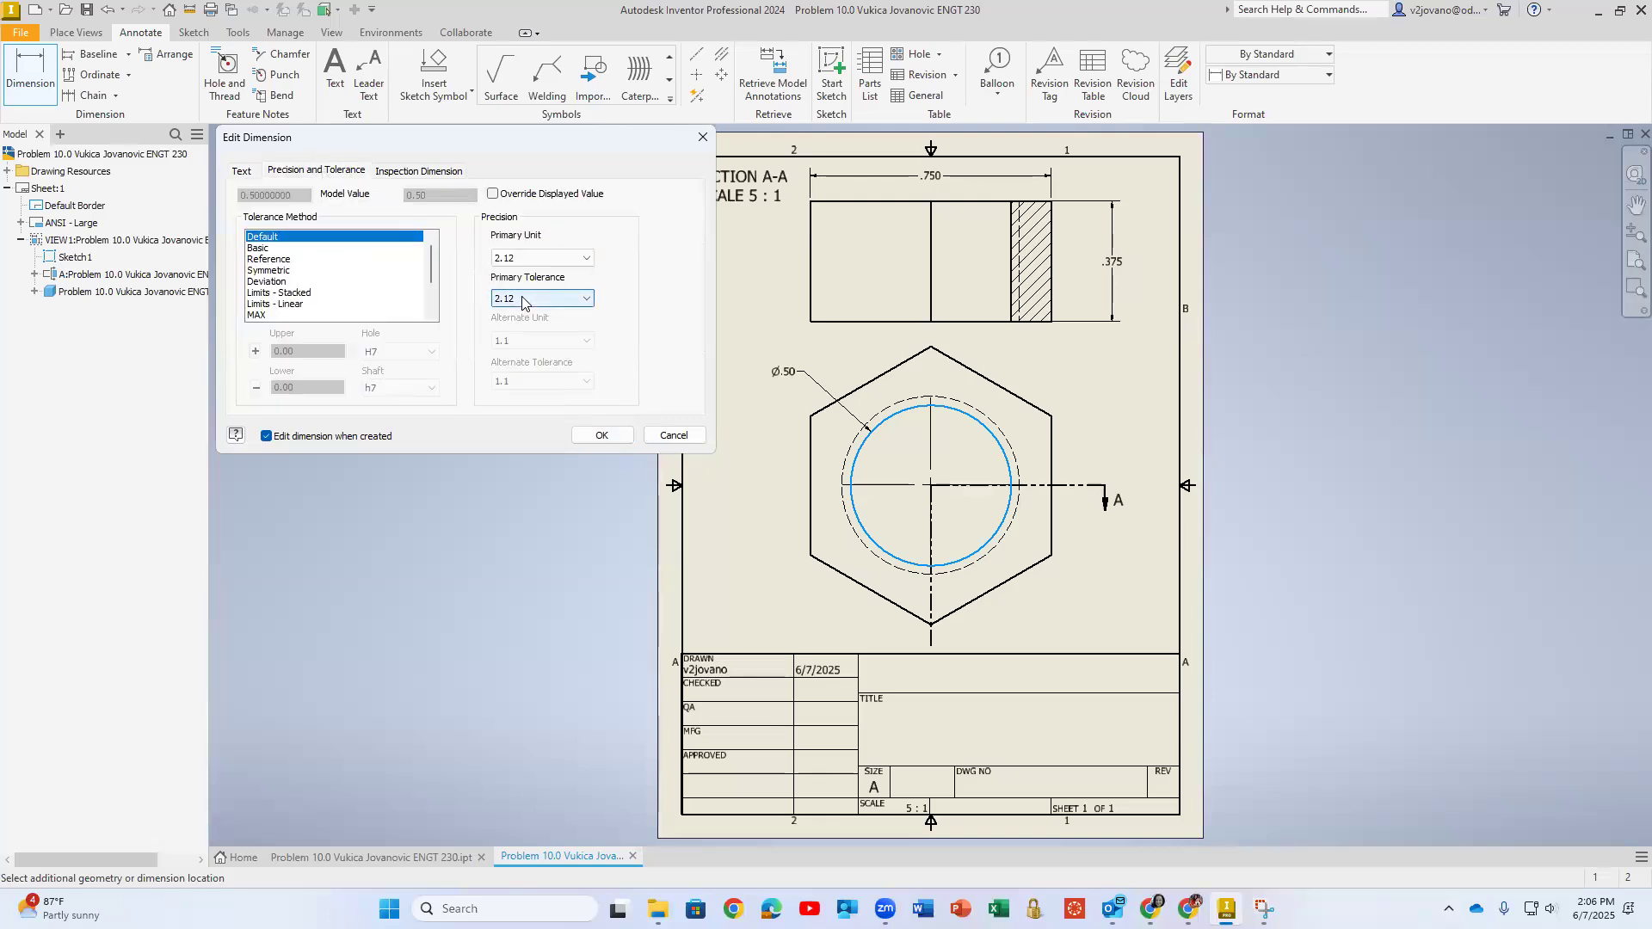
{"action": "left_click", "coordinate": [532, 298]}
{"action": "left_click", "coordinate": [522, 347]}
{"action": "left_click", "coordinate": [602, 436]}
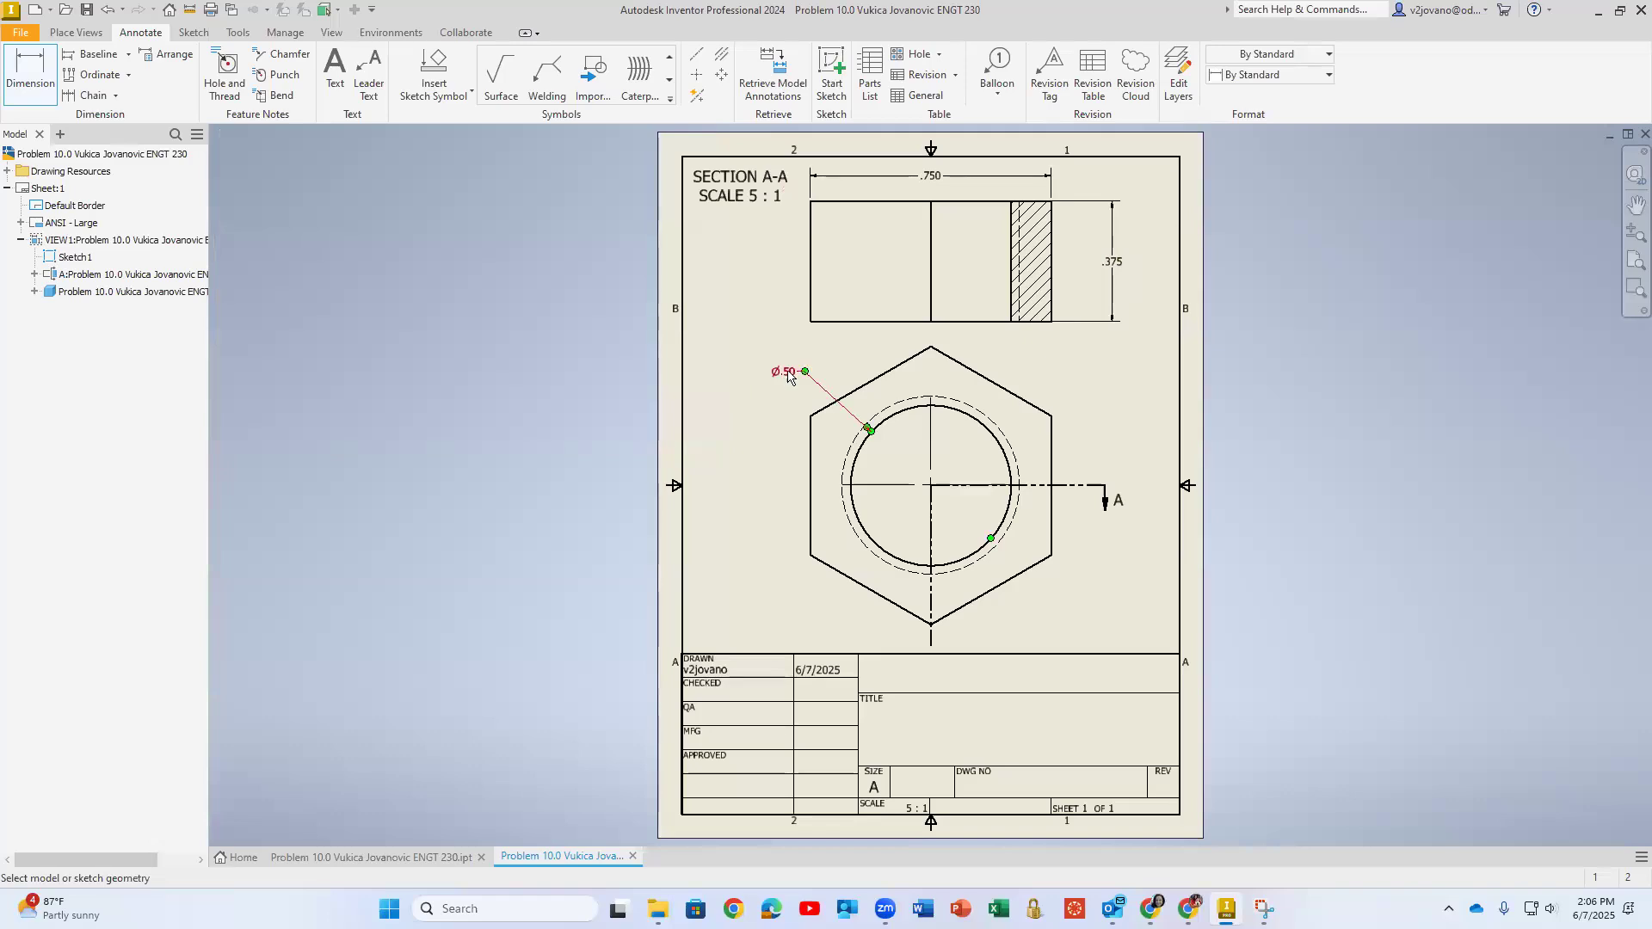
- Set the hole diameter dimension's primary unit precision to 3.123
{"action": "double_click", "coordinate": [787, 376]}
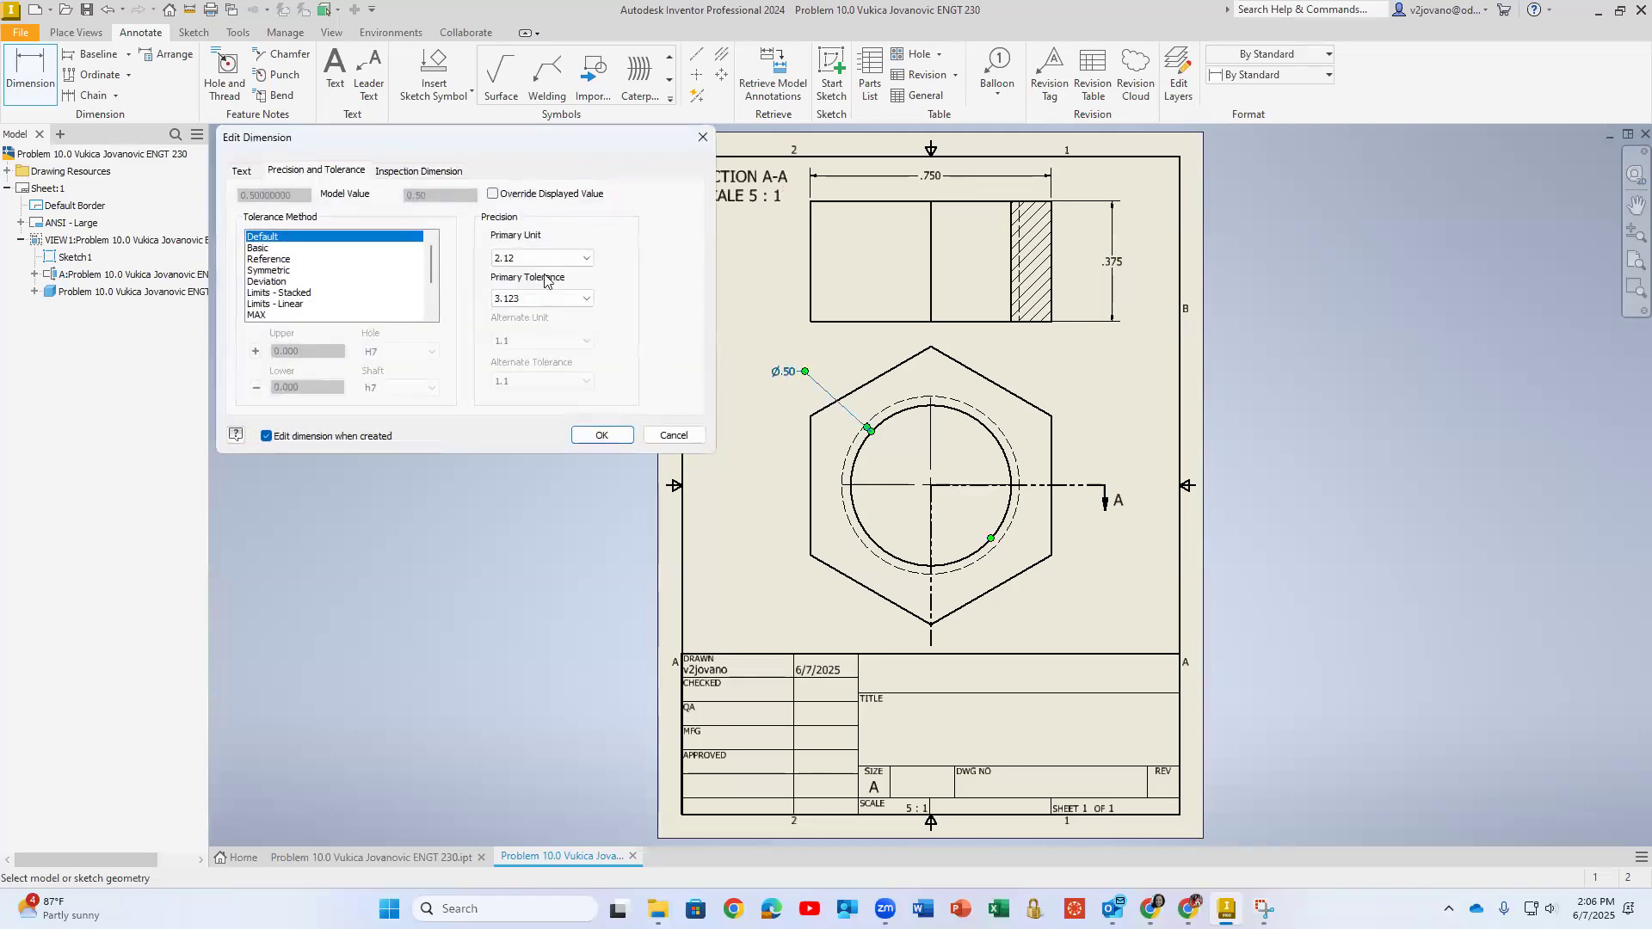
{"action": "left_click", "coordinate": [542, 258]}
{"action": "left_click", "coordinate": [525, 307]}
{"action": "left_click", "coordinate": [601, 436]}
{"action": "left_click", "coordinate": [672, 435]}
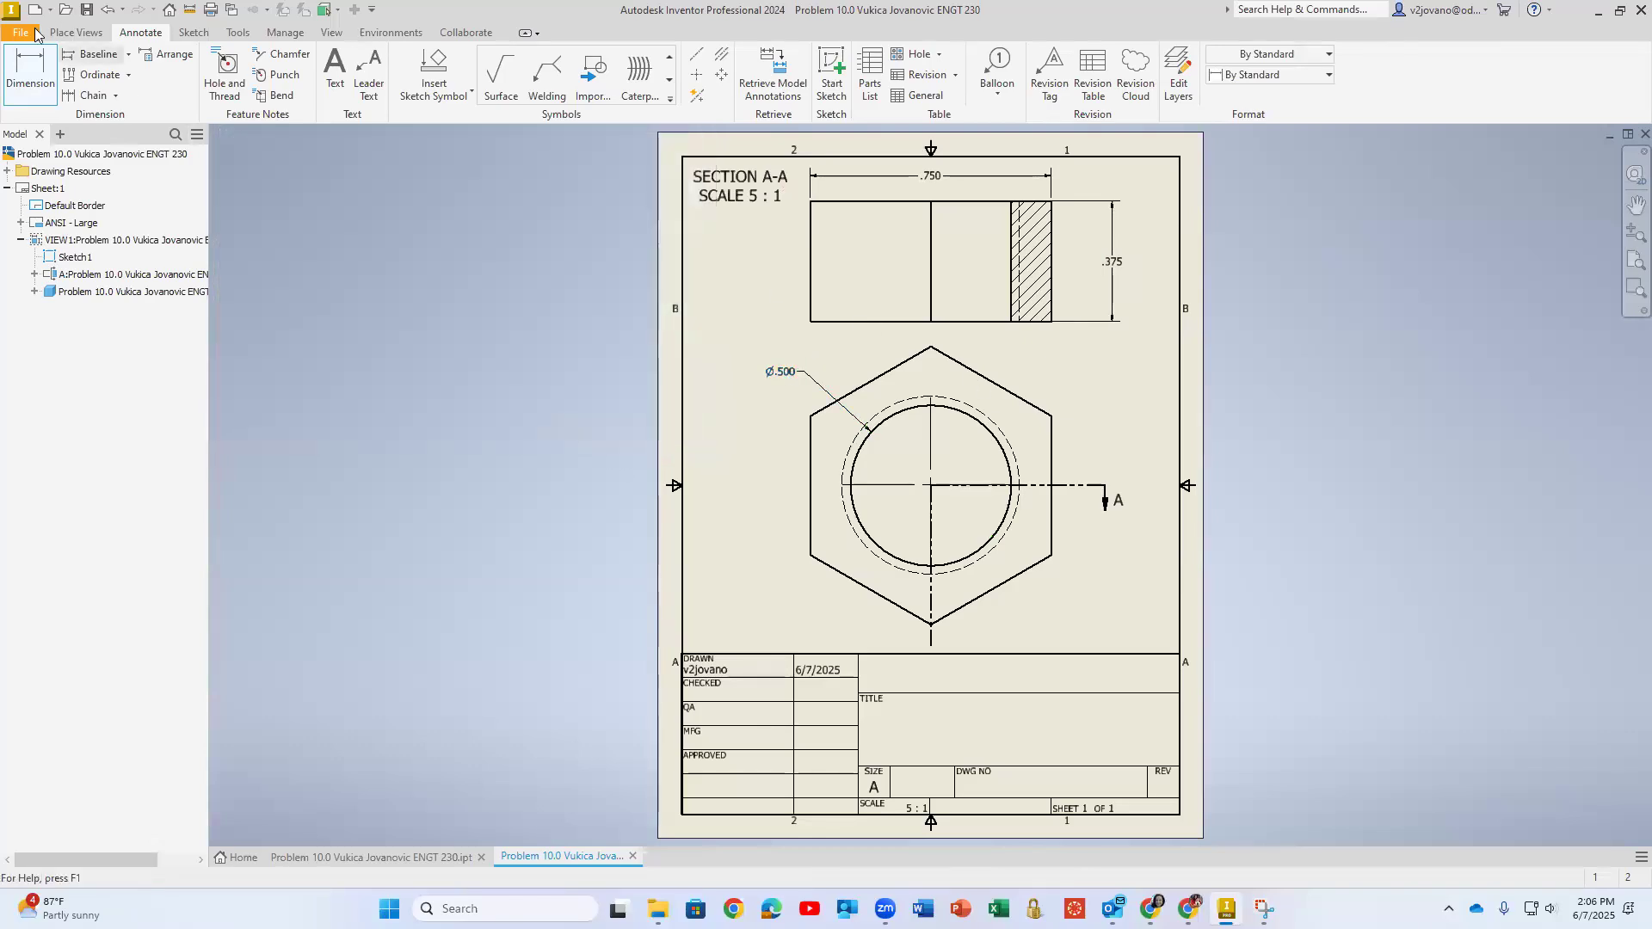
- Dimension the dashed thread circle's diameter in the front view, placing it up and right of the nut
{"action": "left_click", "coordinate": [1003, 424]}
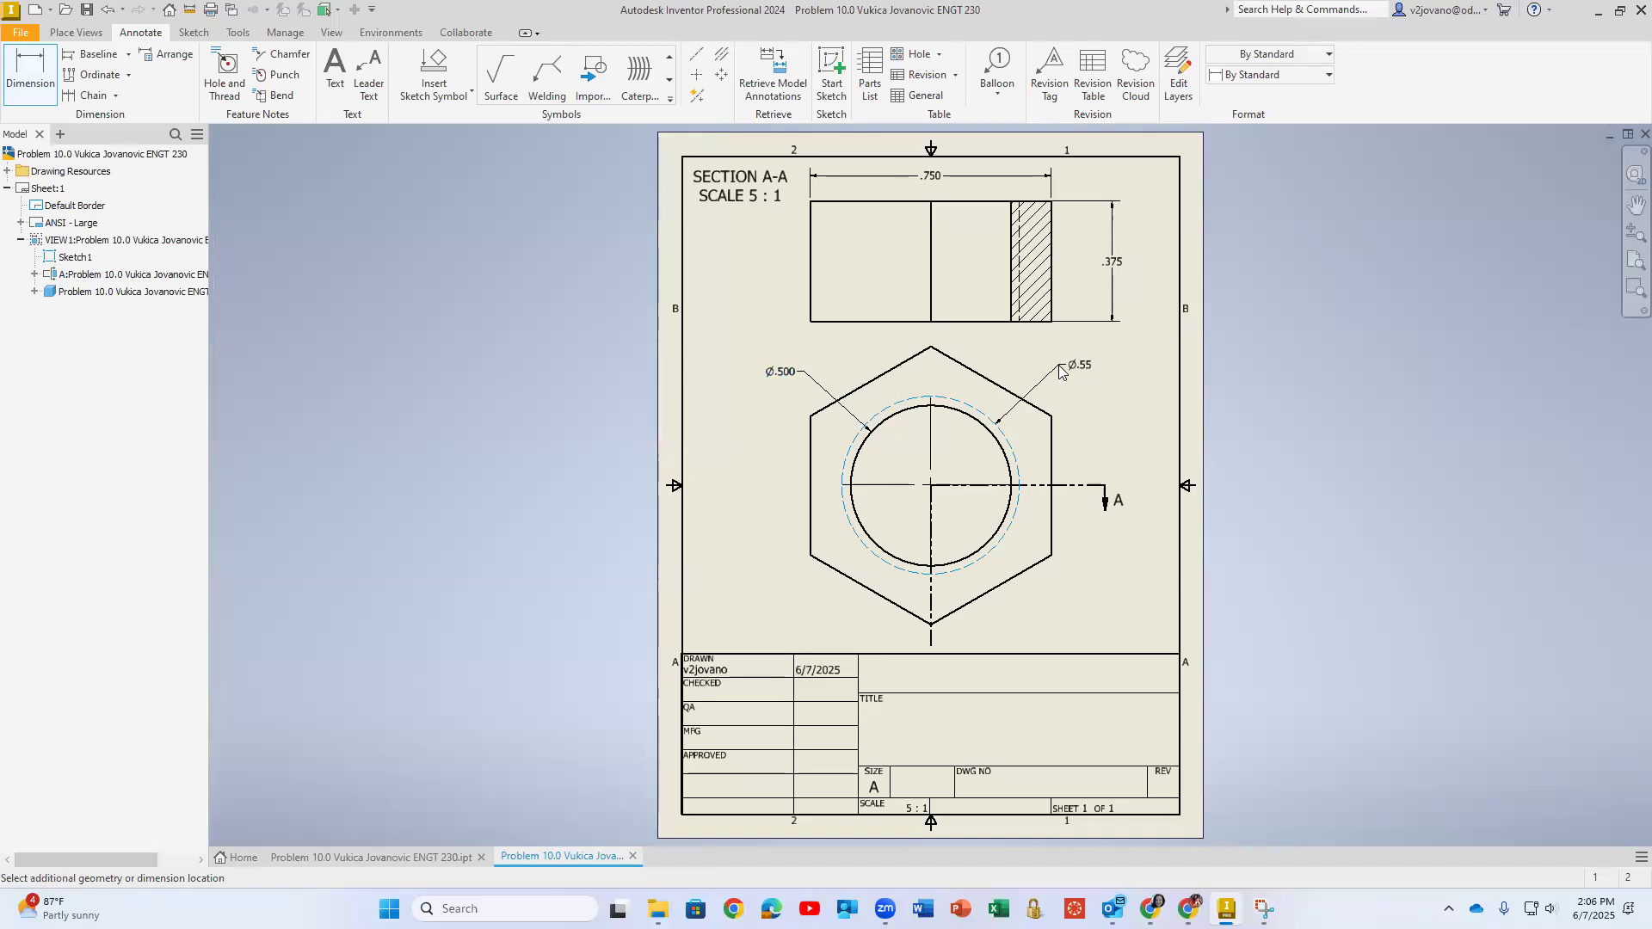
{"action": "left_click", "coordinate": [1057, 372]}
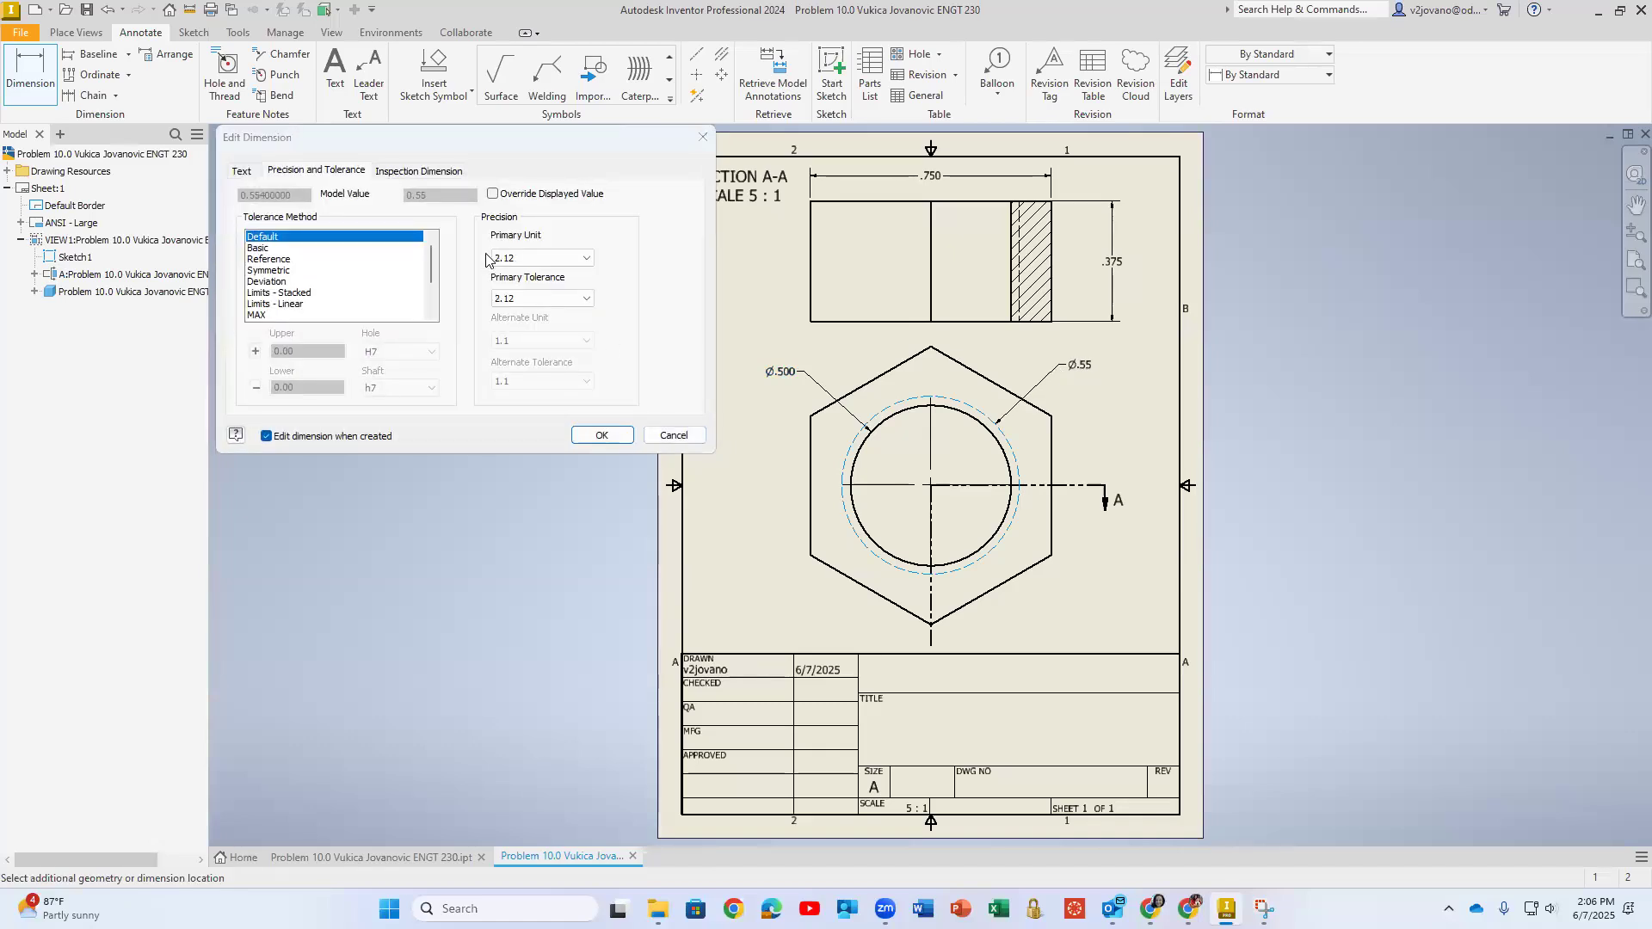
{"action": "left_click", "coordinate": [411, 168]}
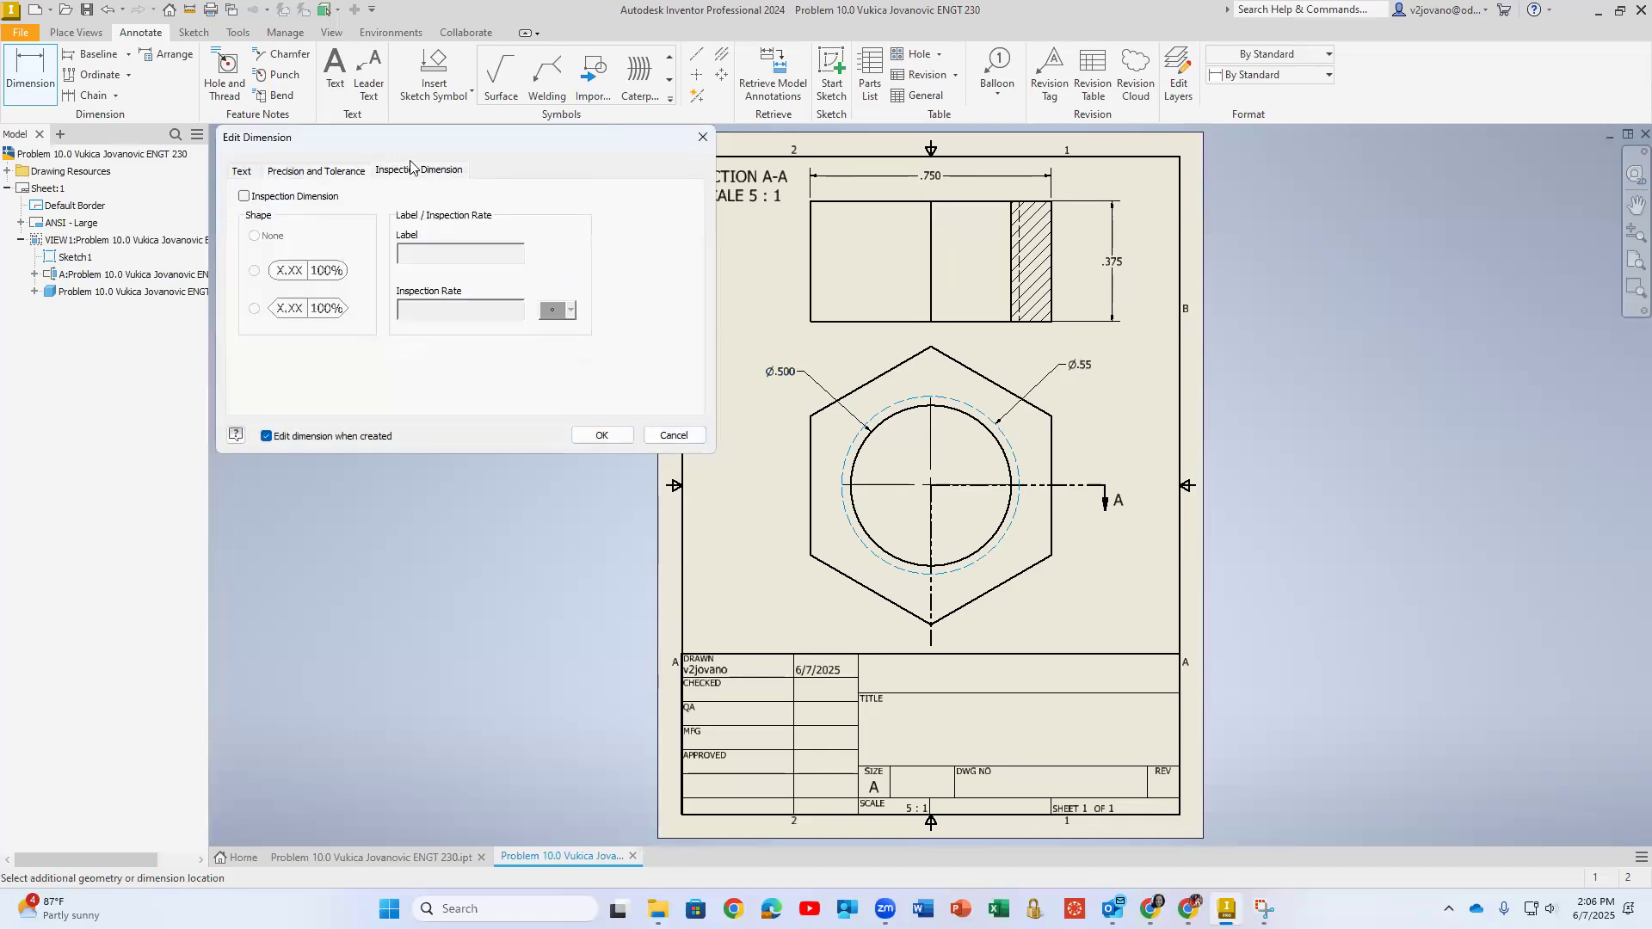
{"action": "left_click", "coordinate": [288, 171]}
{"action": "left_click", "coordinate": [241, 170]}
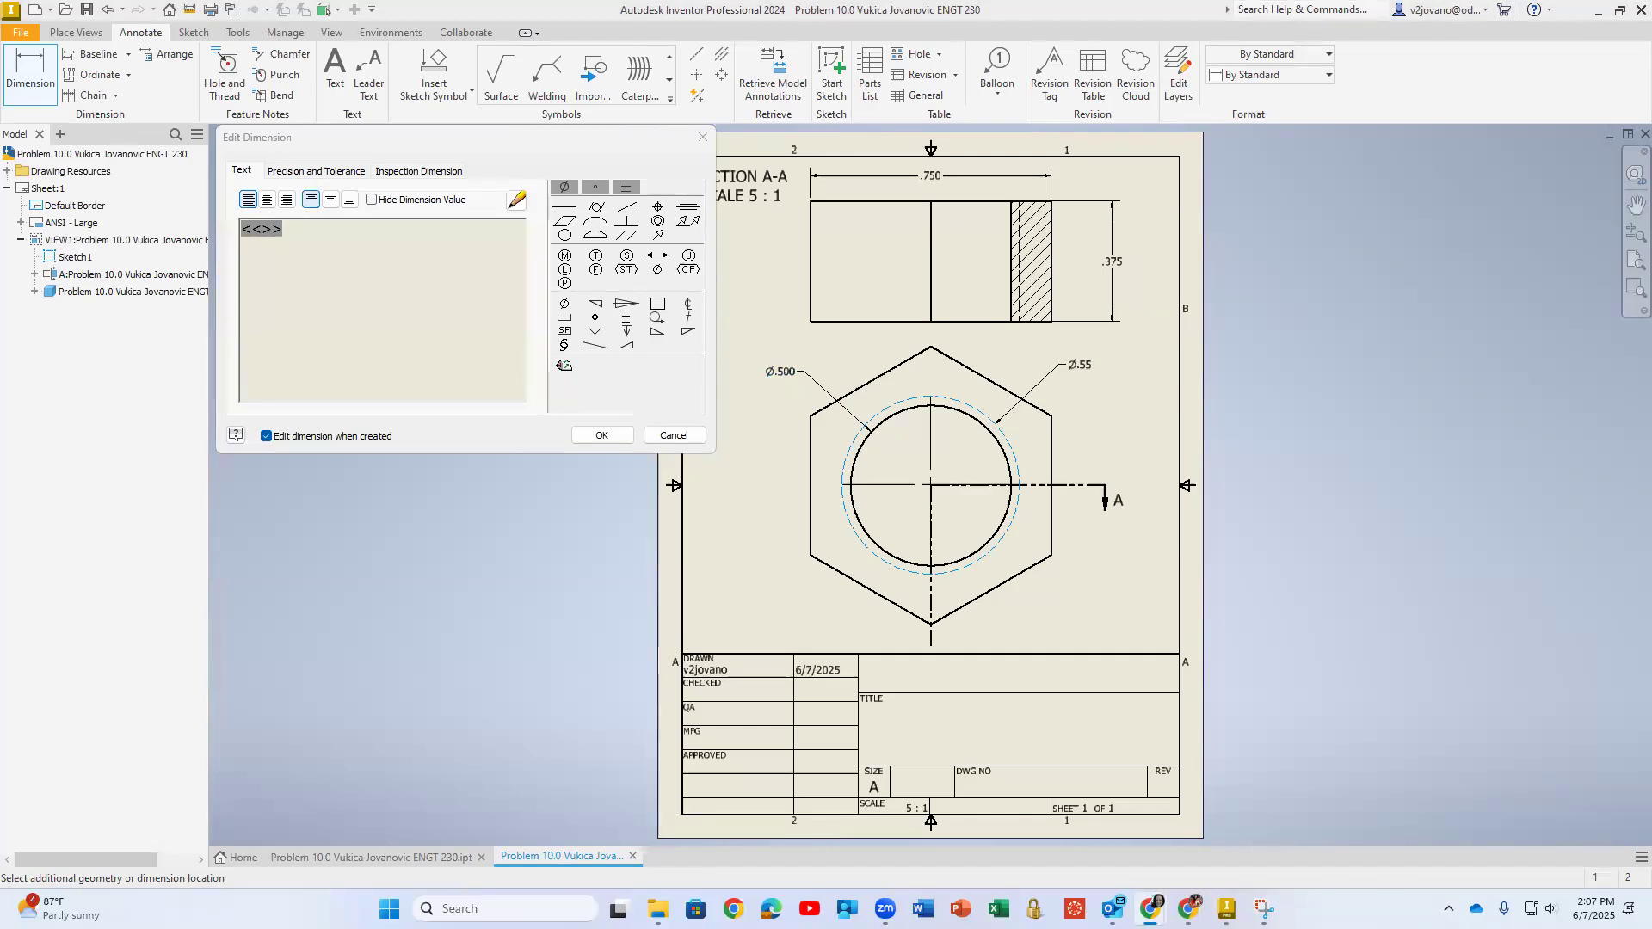
{"action": "left_click", "coordinate": [701, 140]}
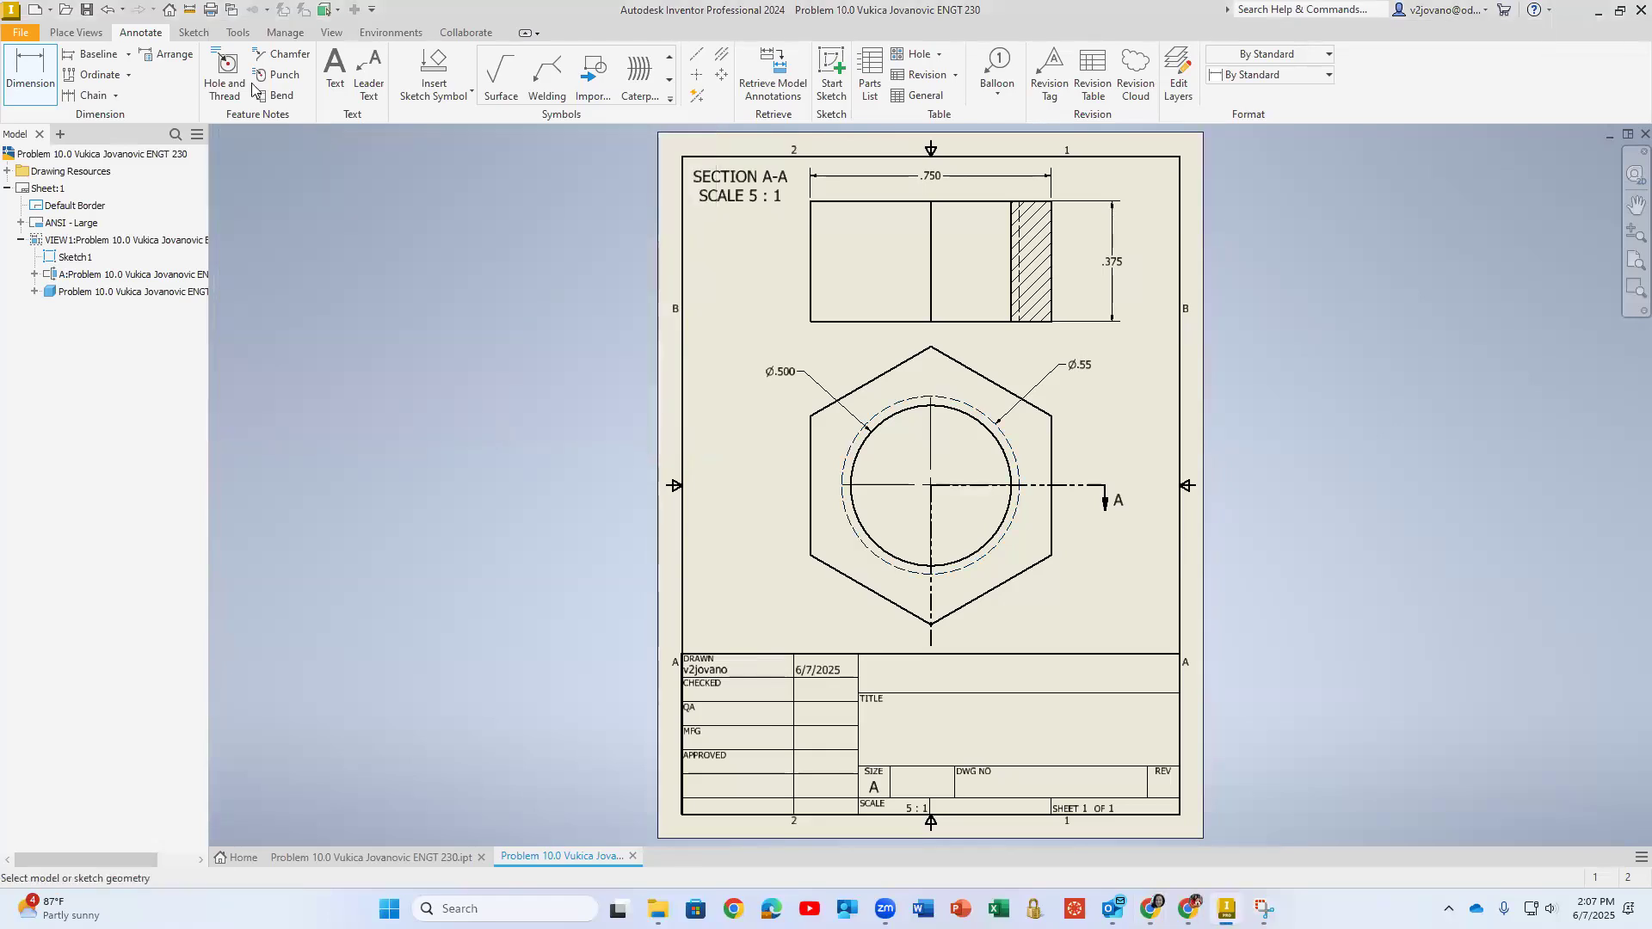
- Delete the diameter dimension of the dashed thread circle
{"action": "left_click", "coordinate": [1077, 368]}
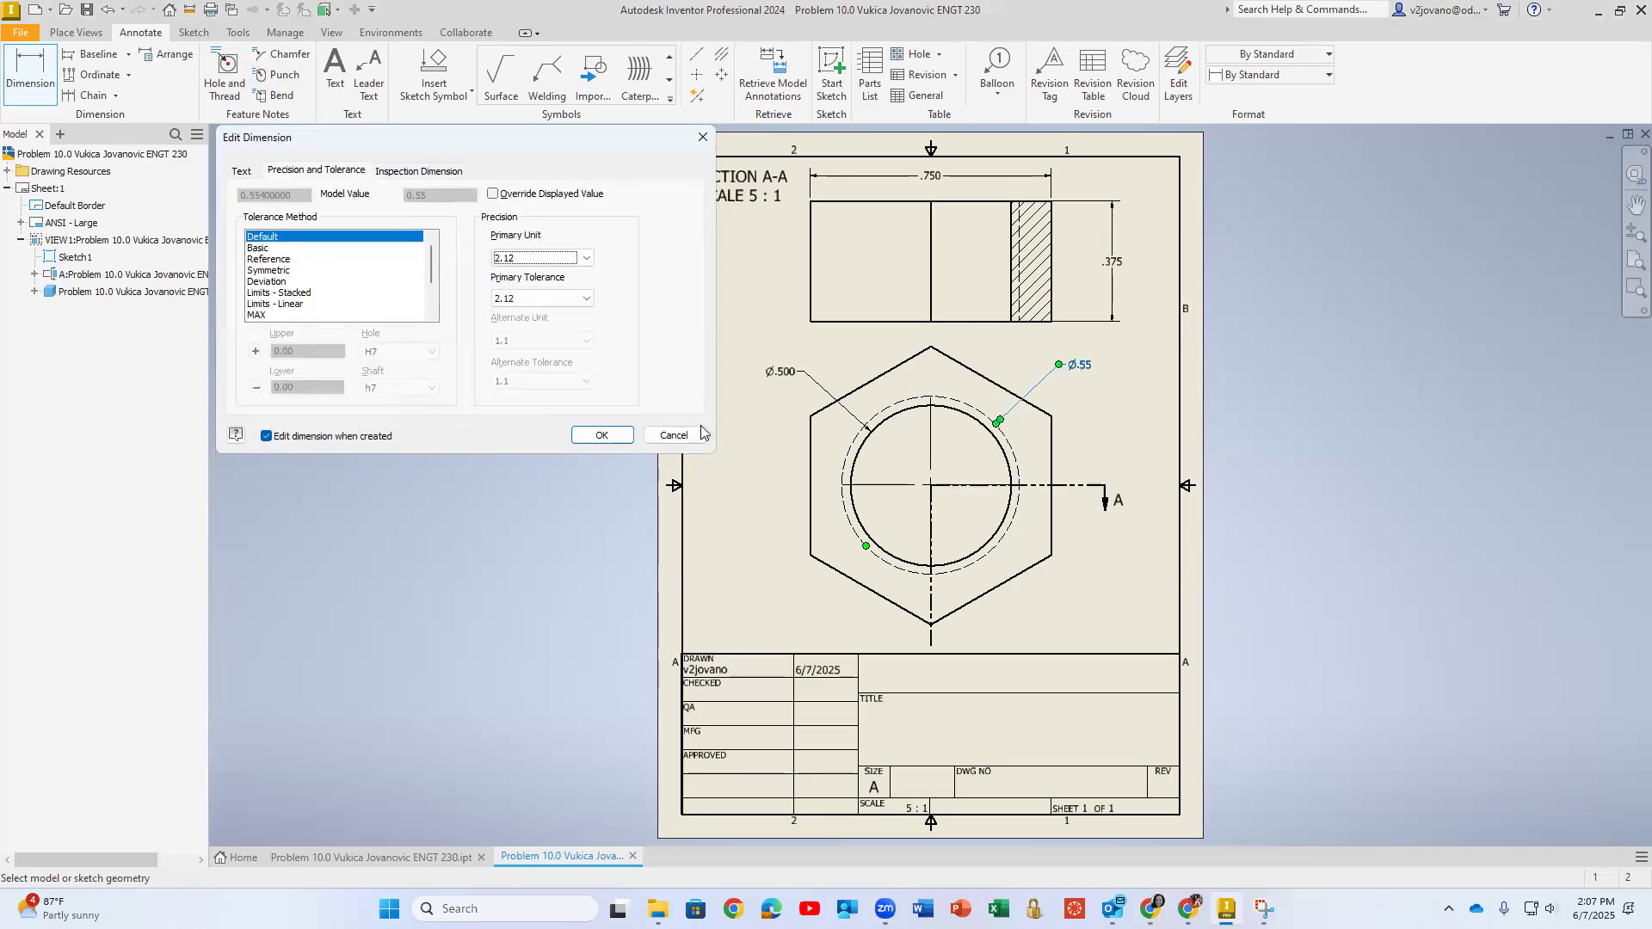
{"action": "left_click", "coordinate": [678, 435]}
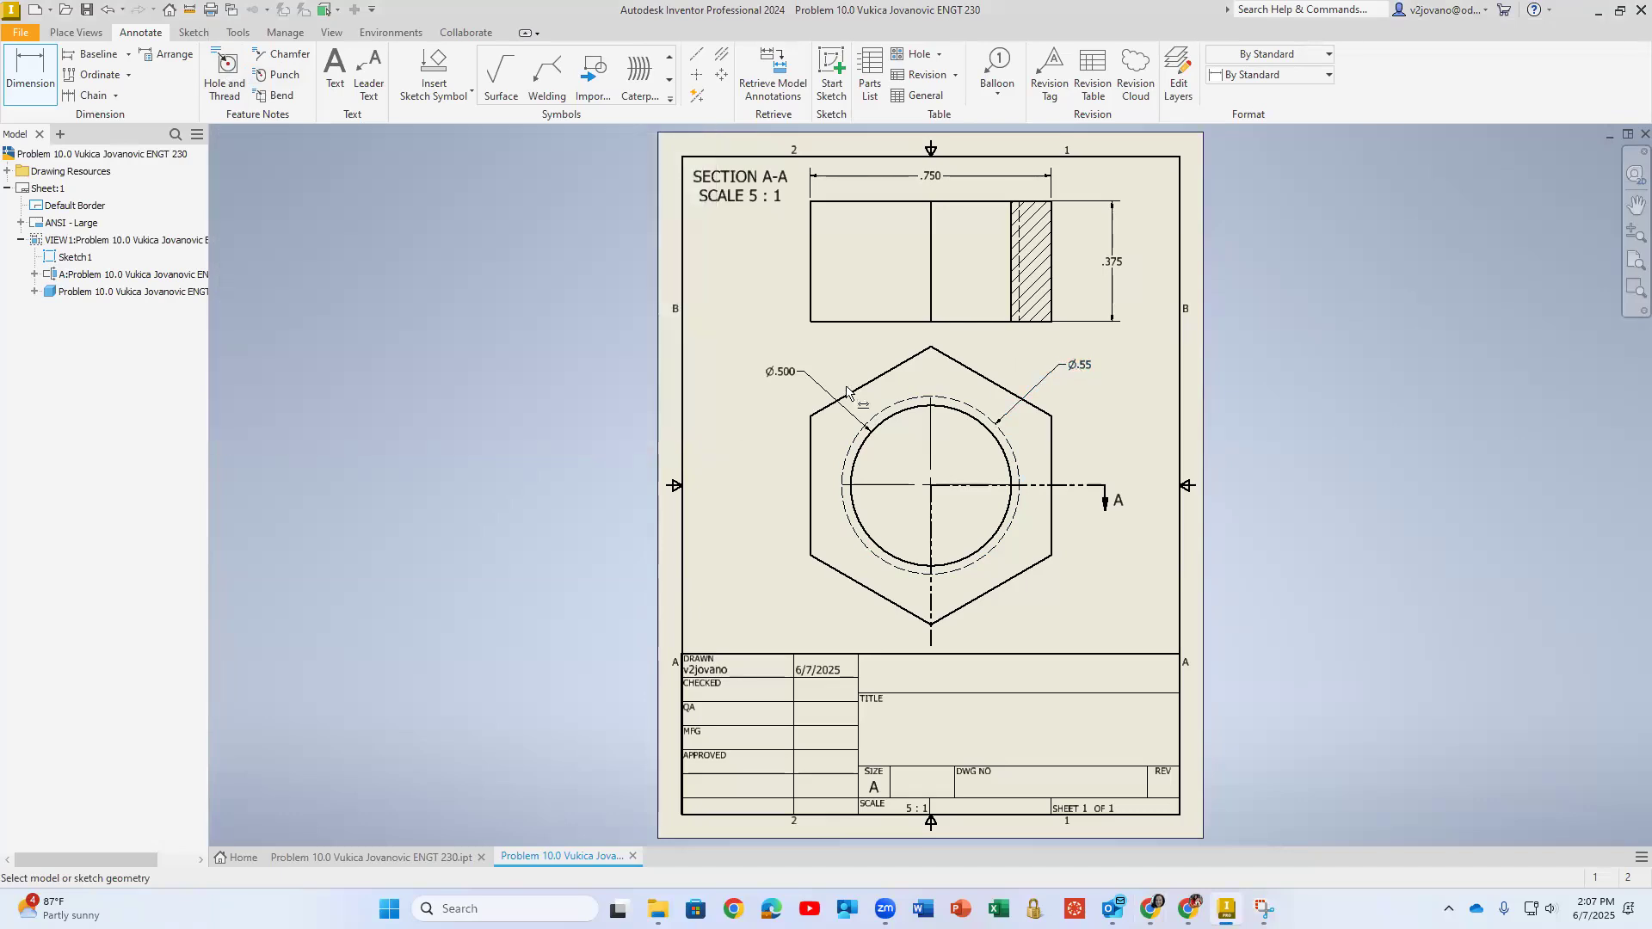
{"action": "double_click", "coordinate": [1049, 376]}
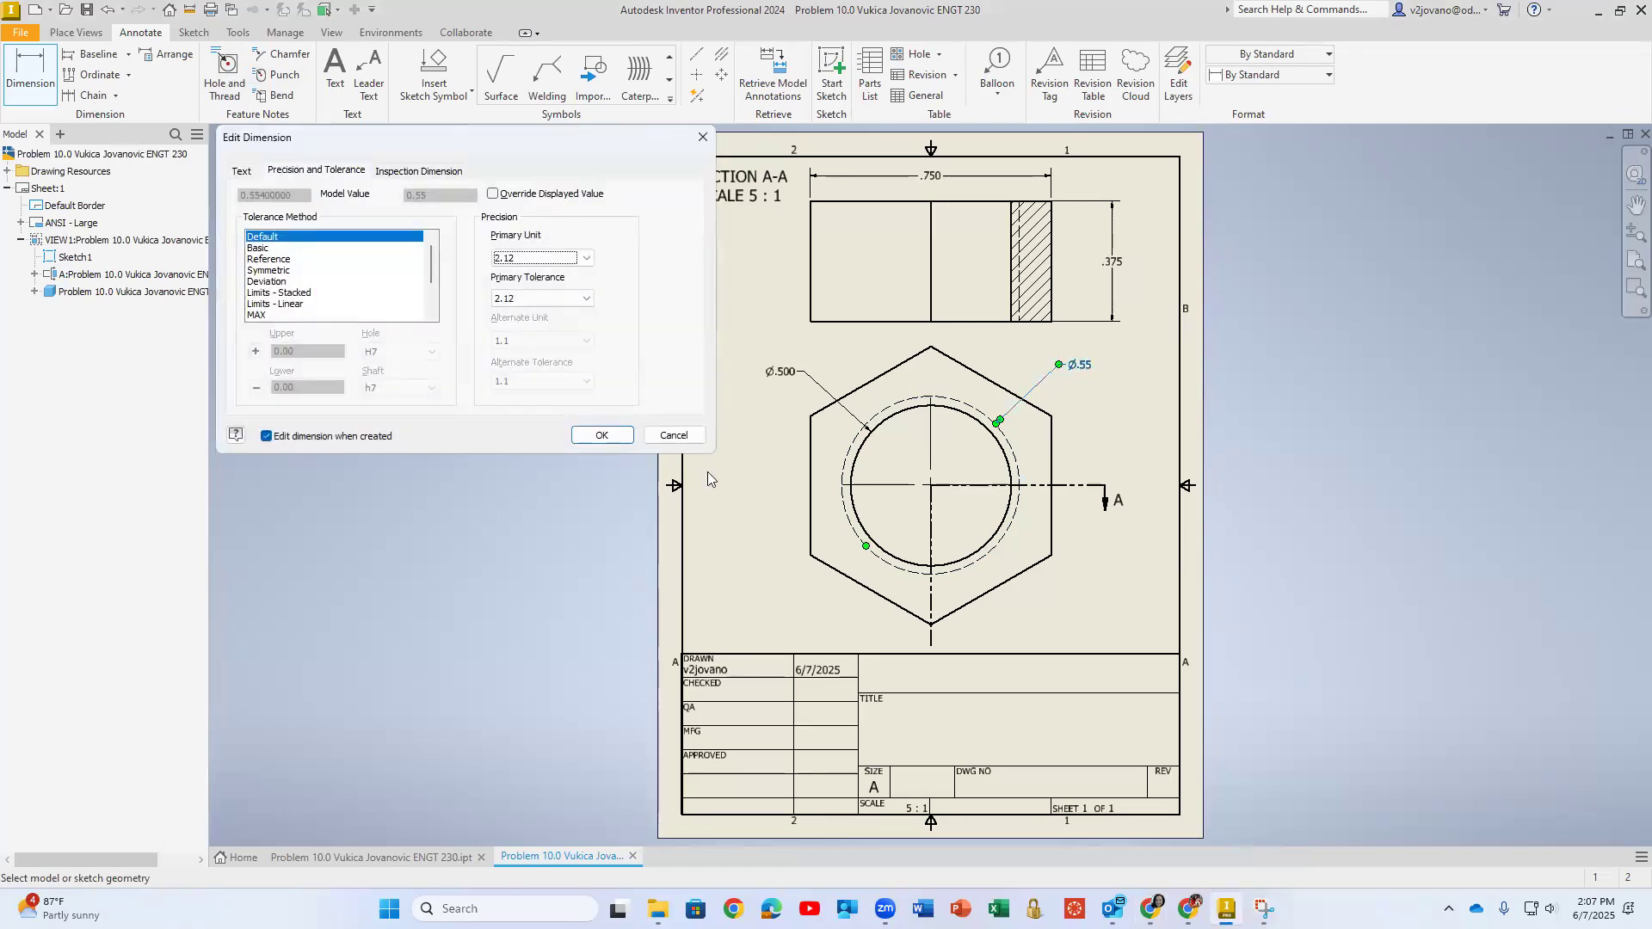
{"action": "left_click", "coordinate": [674, 435]}
{"action": "key", "text": "Escape"}
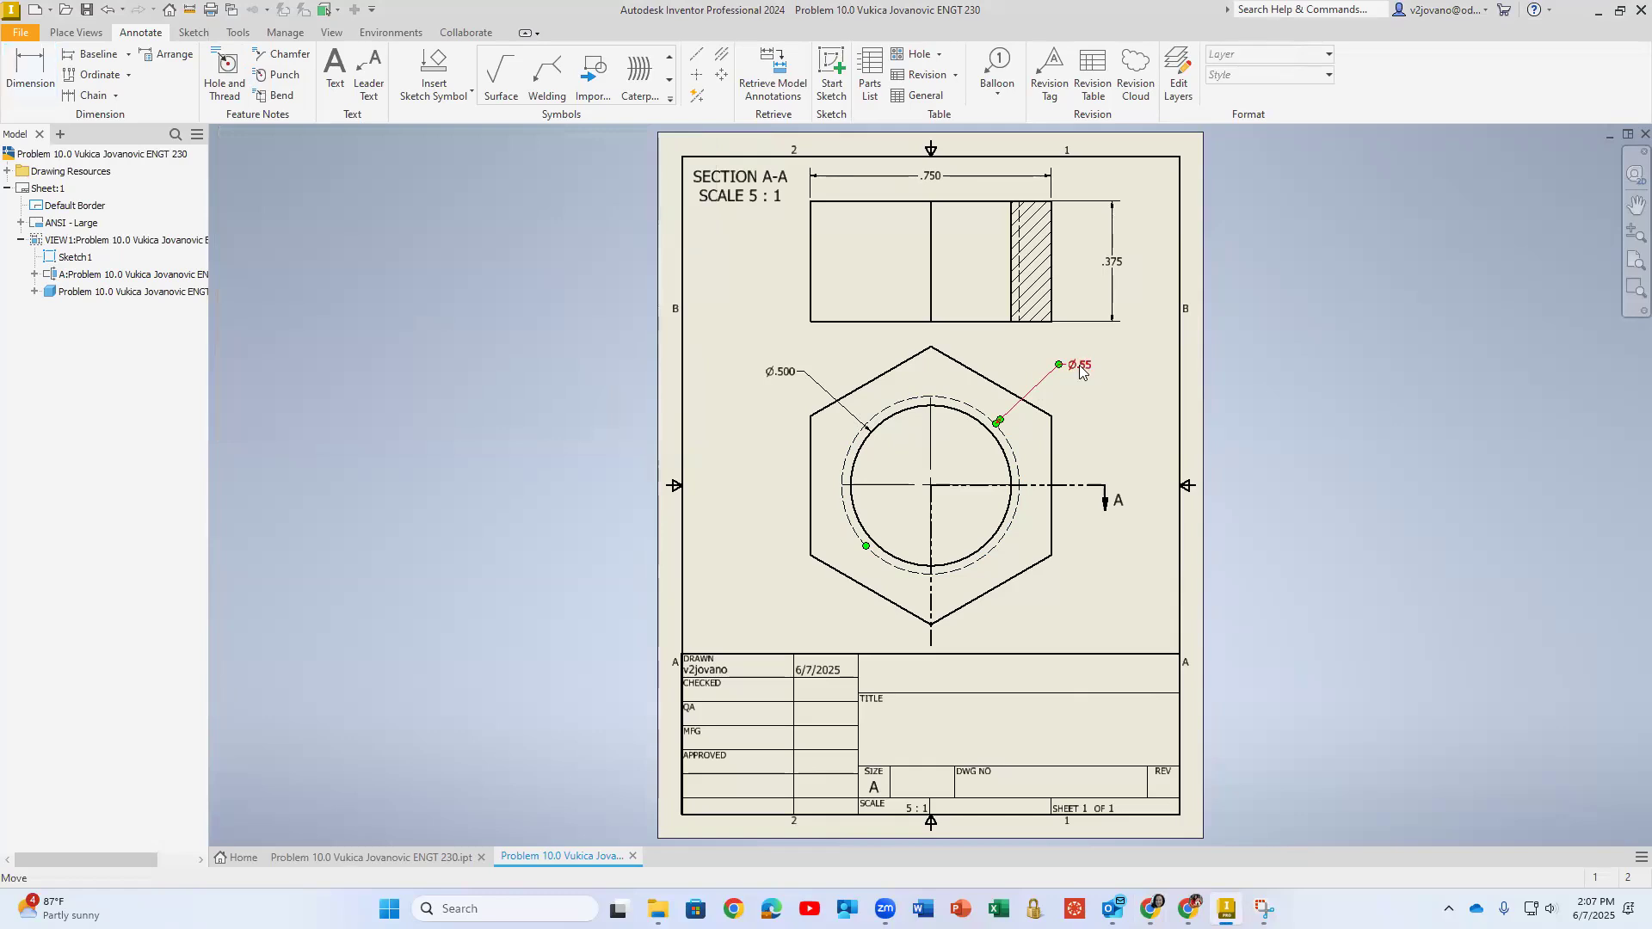
{"action": "right_click", "coordinate": [1076, 370]}
{"action": "left_click", "coordinate": [1107, 396]}
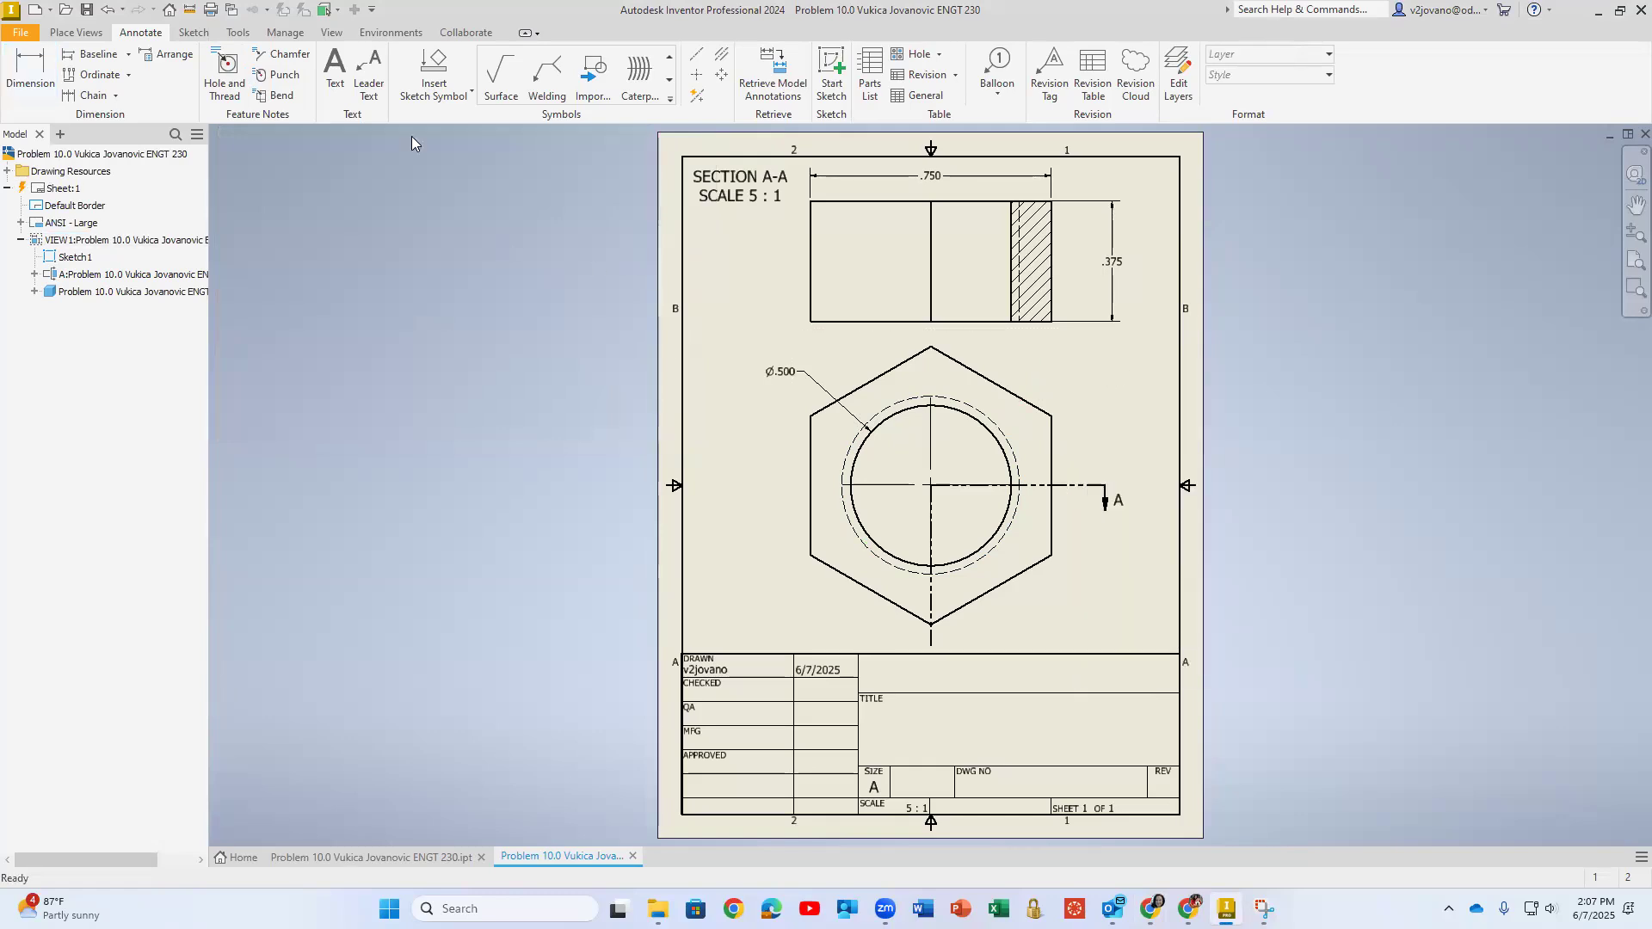
- Add a hole and thread note to the dashed thread circle, placing the 1/2-20 UNF - 2B callout up and right of the nut
{"action": "left_click", "coordinate": [226, 66]}
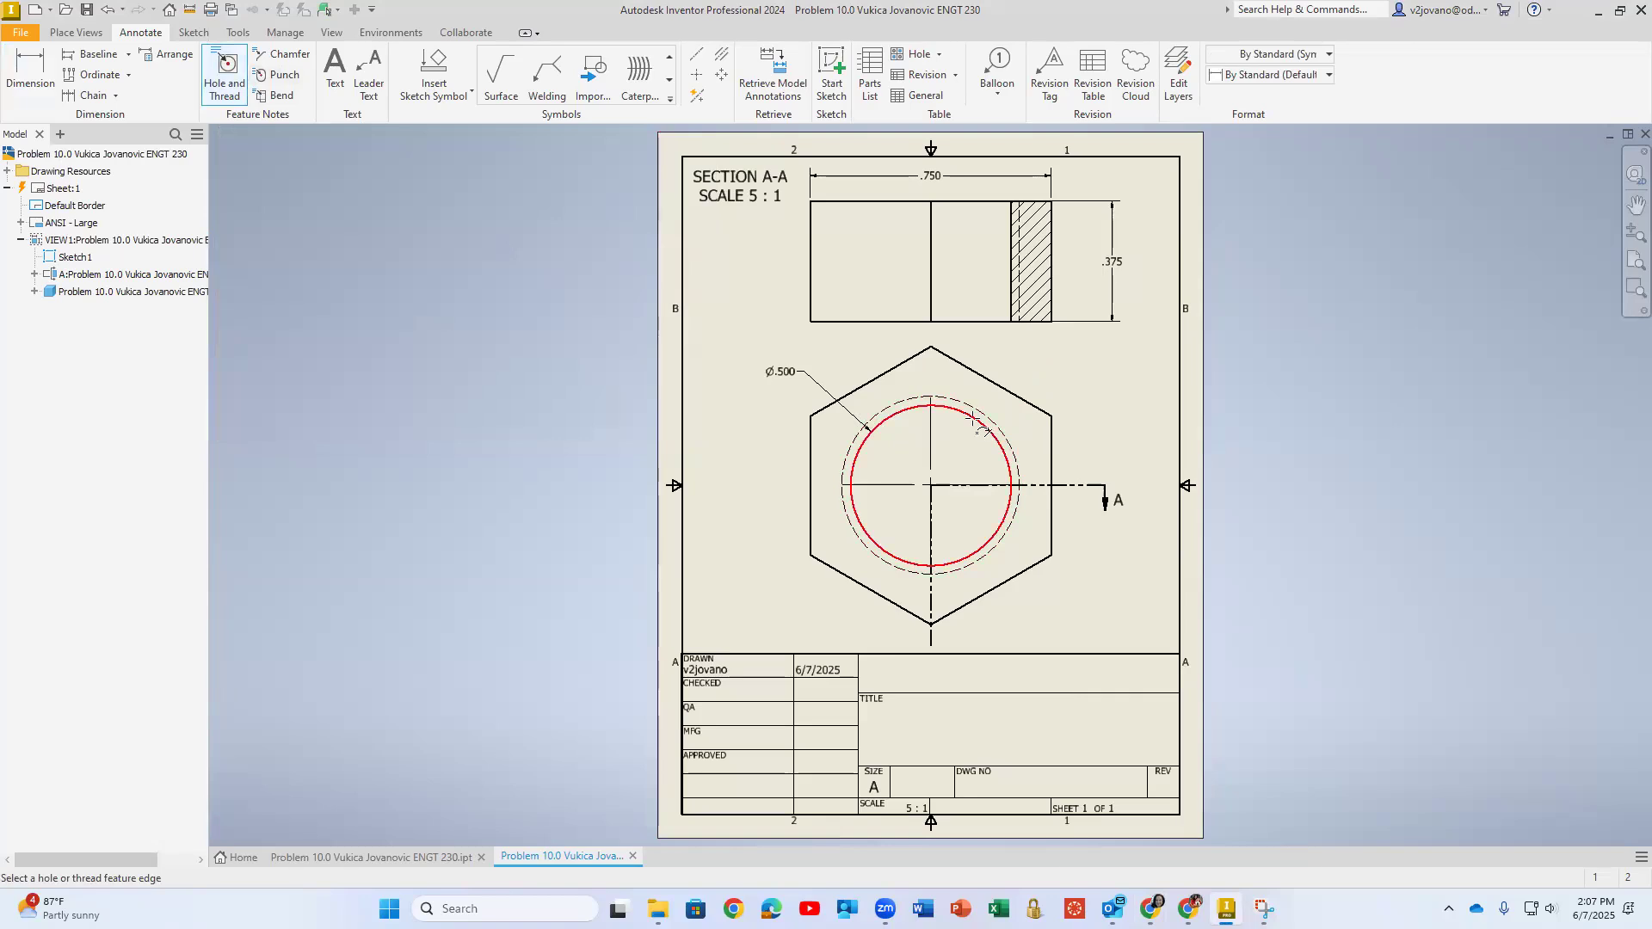
{"action": "left_click", "coordinate": [990, 420]}
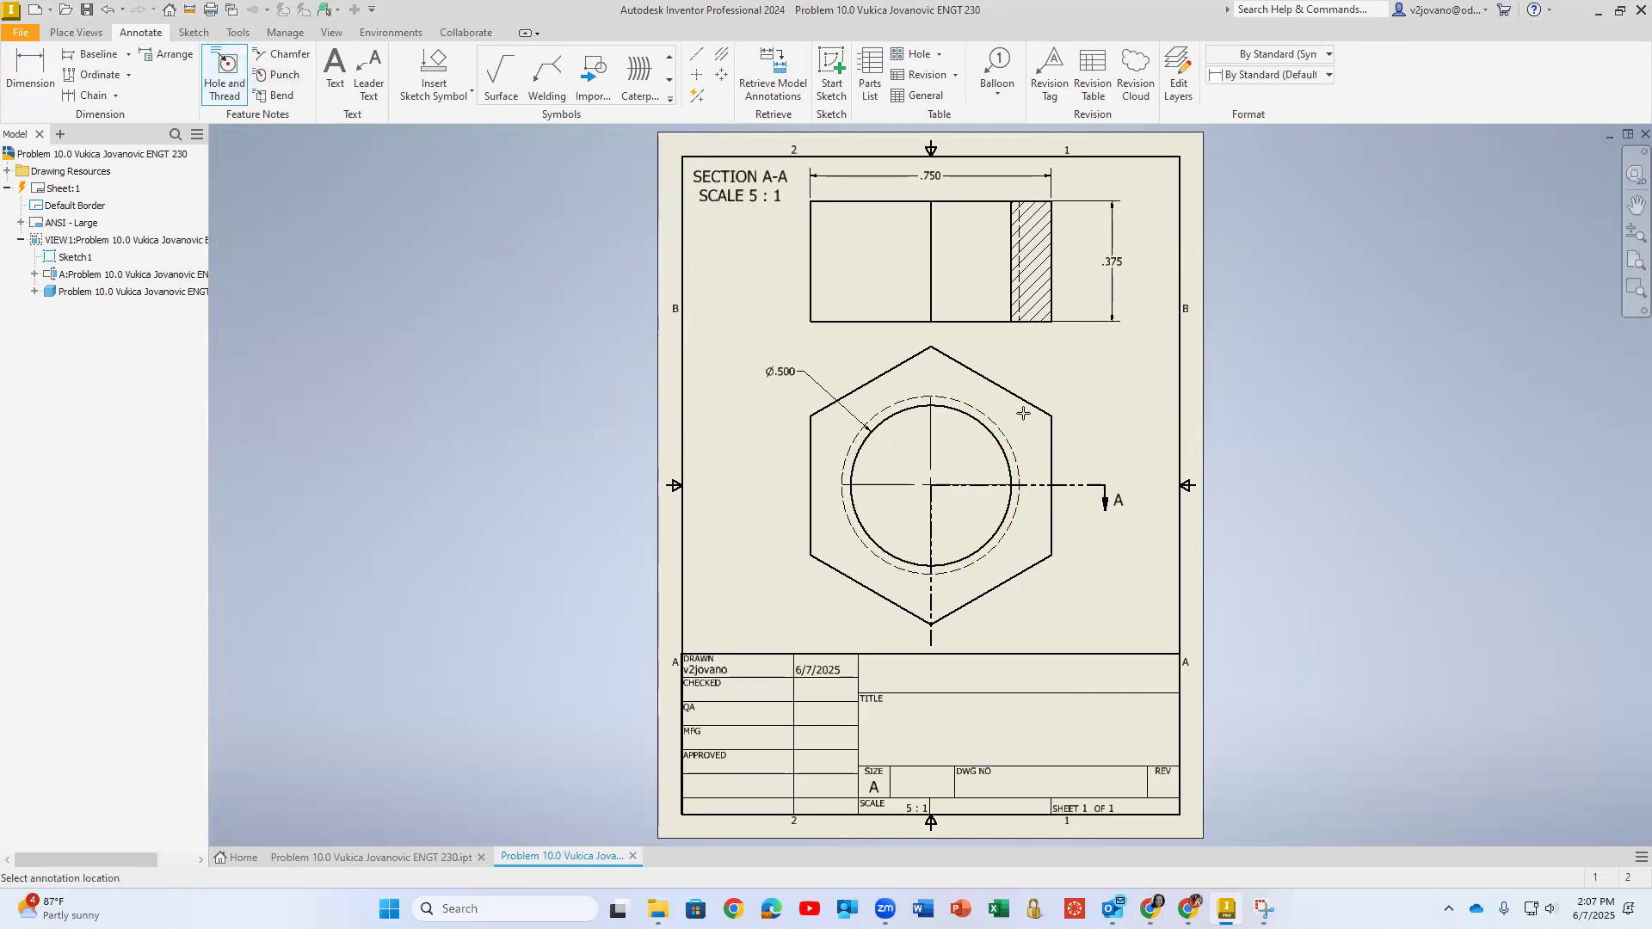
{"action": "left_click", "coordinate": [1033, 367]}
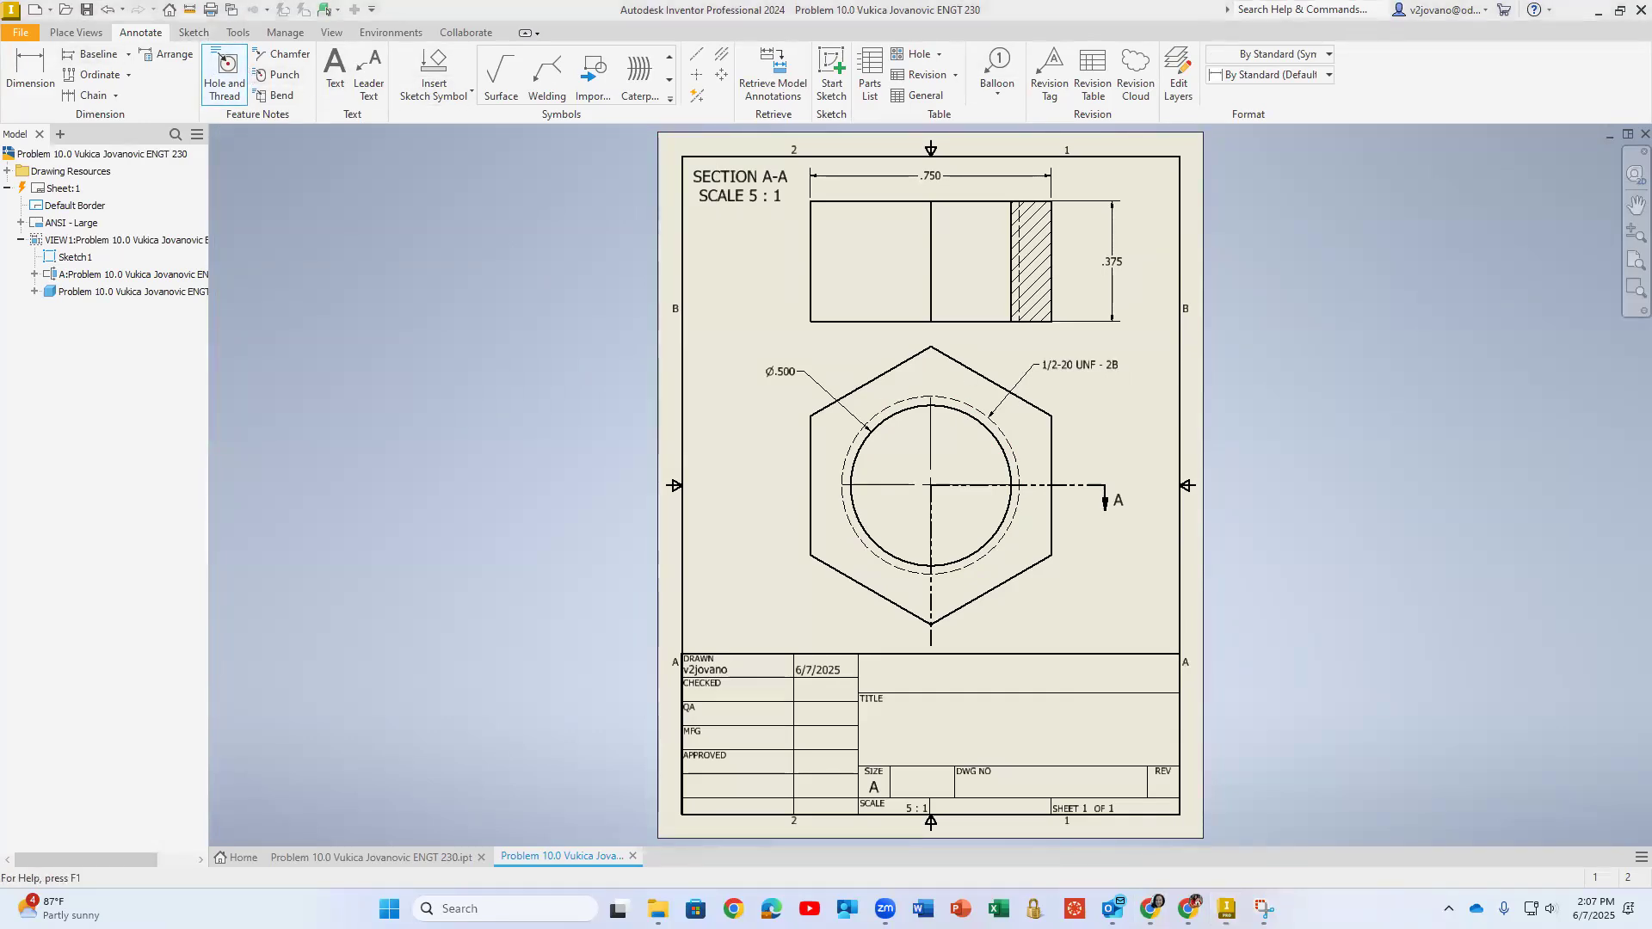
{"action": "left_click", "coordinate": [220, 78]}
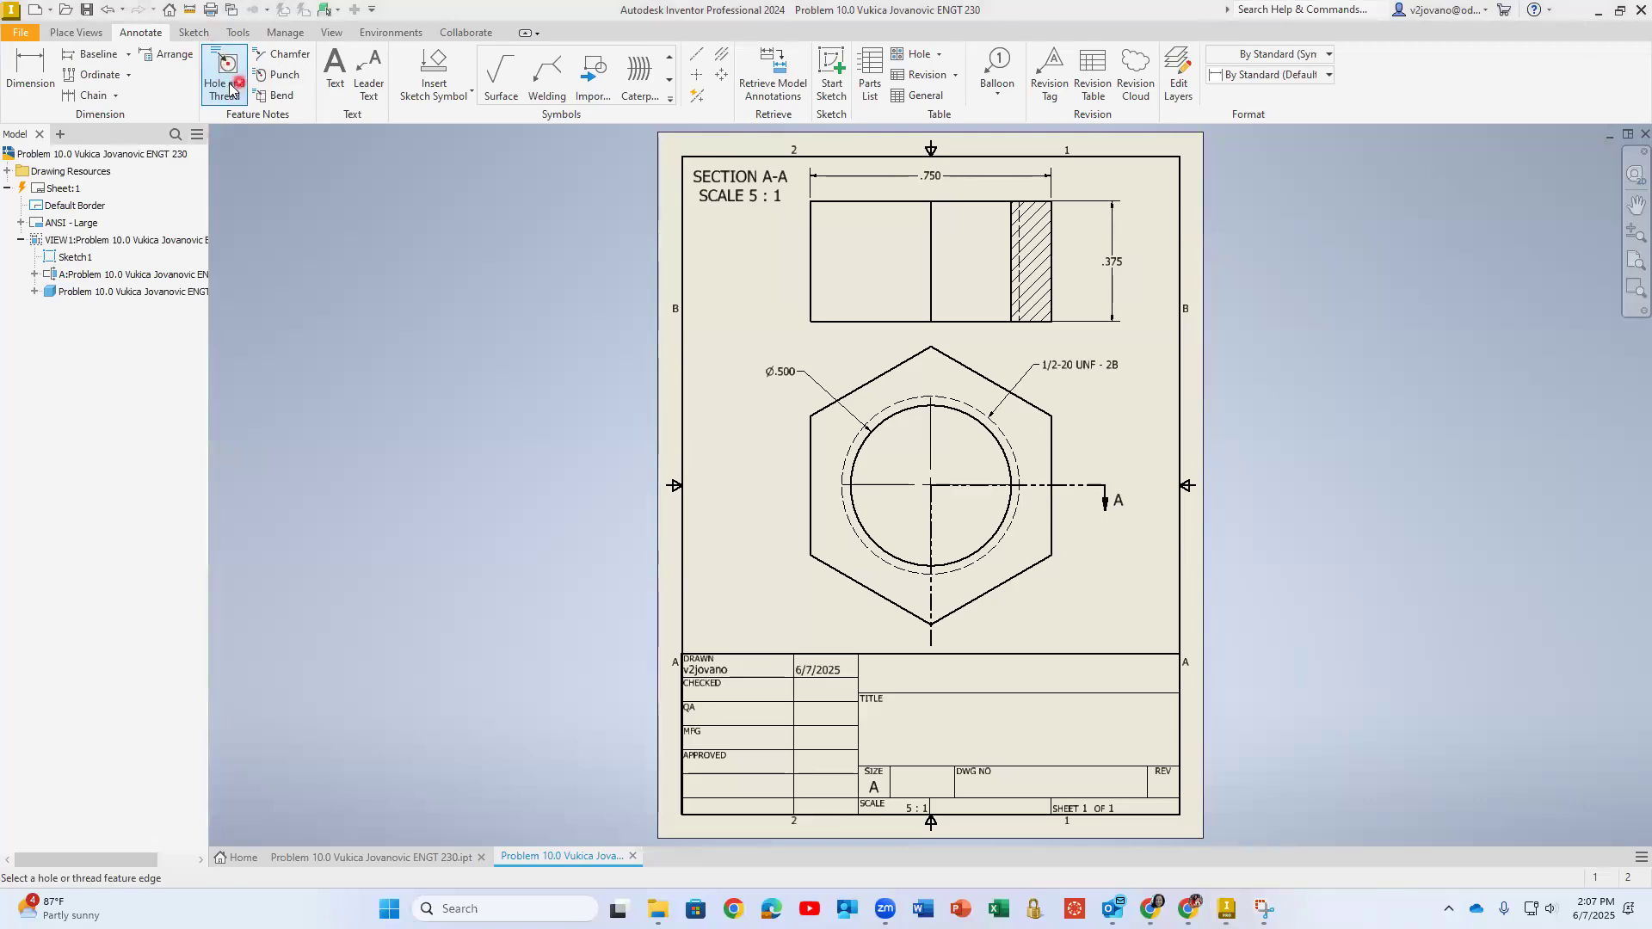
{"action": "left_click", "coordinate": [1045, 372]}
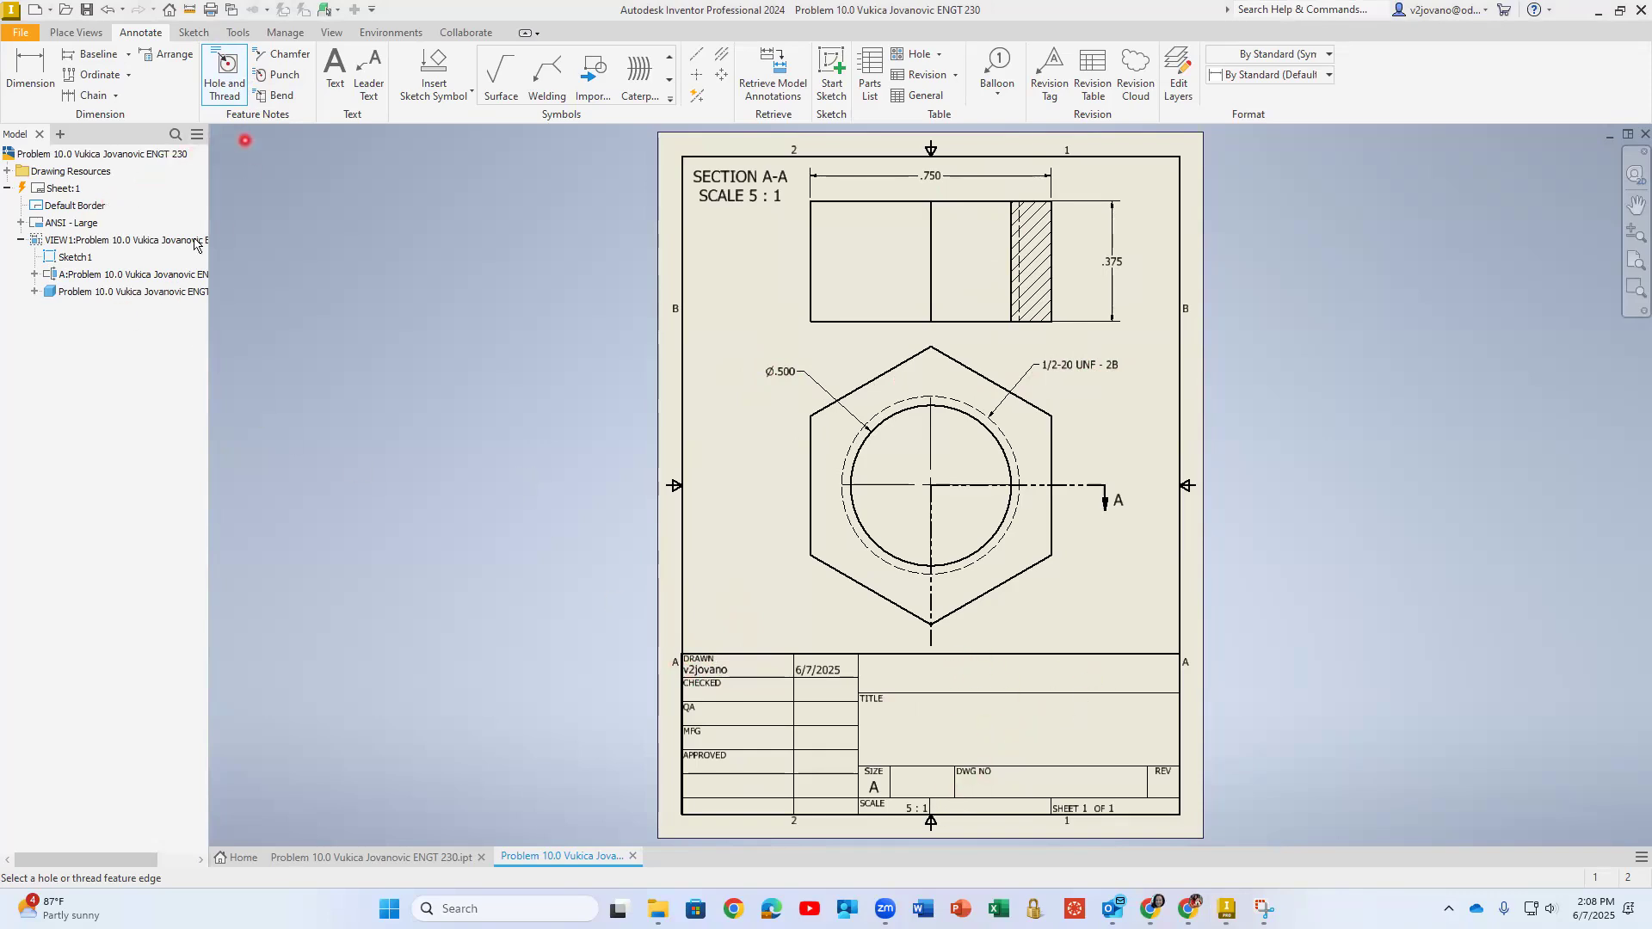
- End the hole and thread note command and open the ANSI - Large title block definition for editing
{"action": "right_click", "coordinate": [63, 228]}
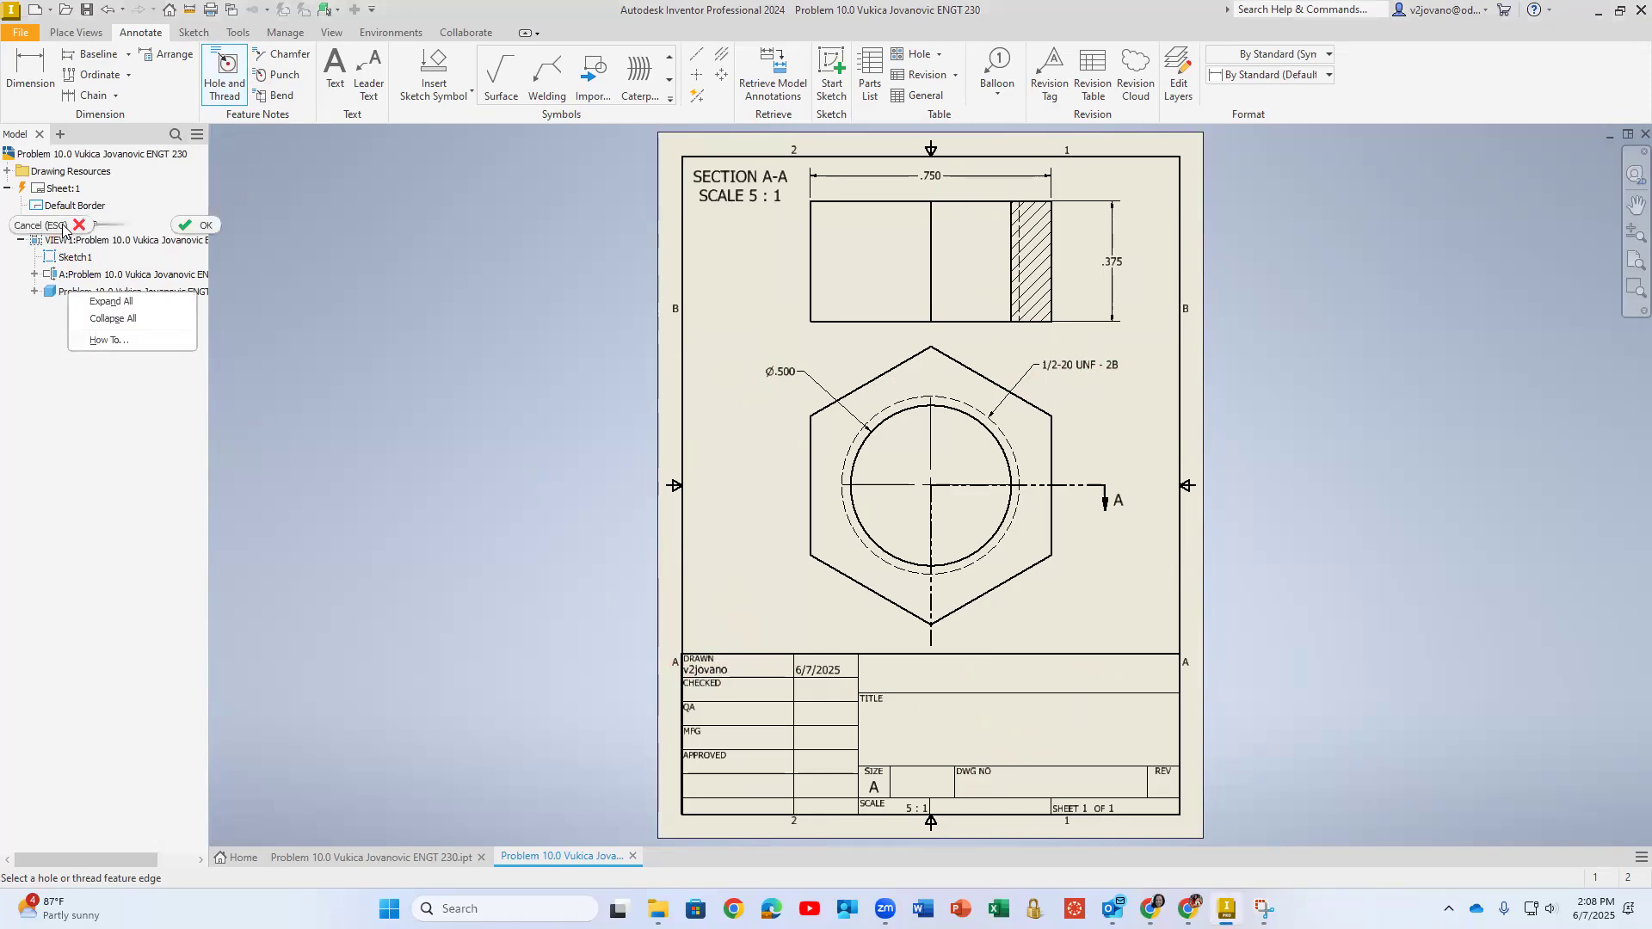
{"action": "left_click", "coordinate": [303, 294]}
{"action": "right_click", "coordinate": [80, 225]}
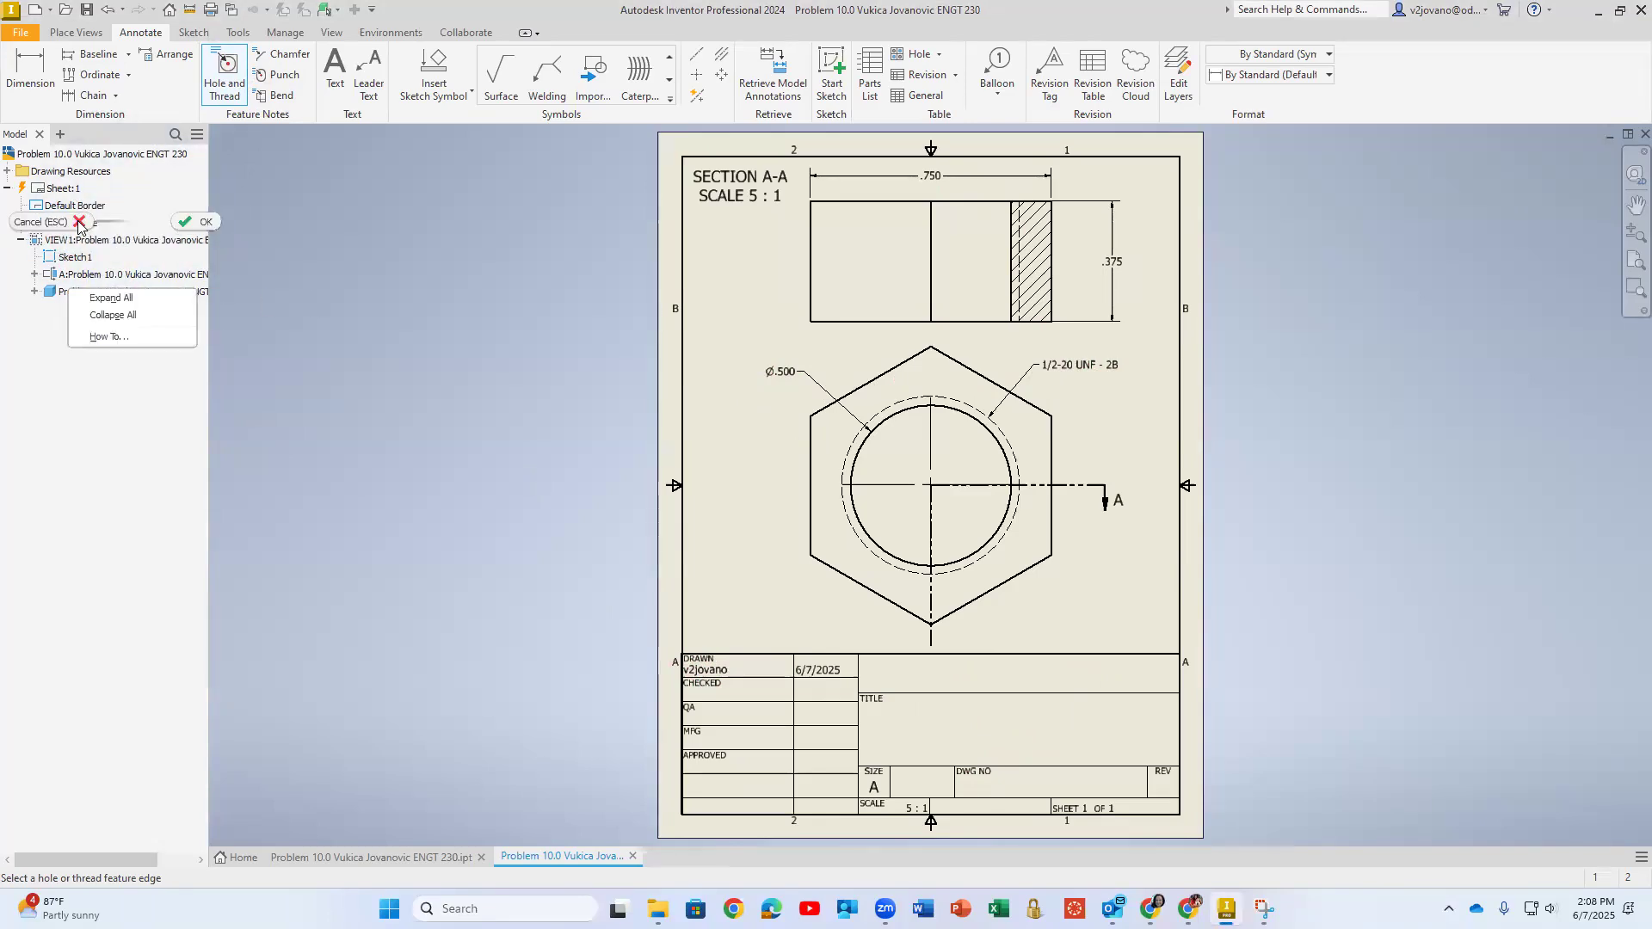
{"action": "left_click", "coordinate": [204, 221]}
{"action": "right_click", "coordinate": [93, 226]}
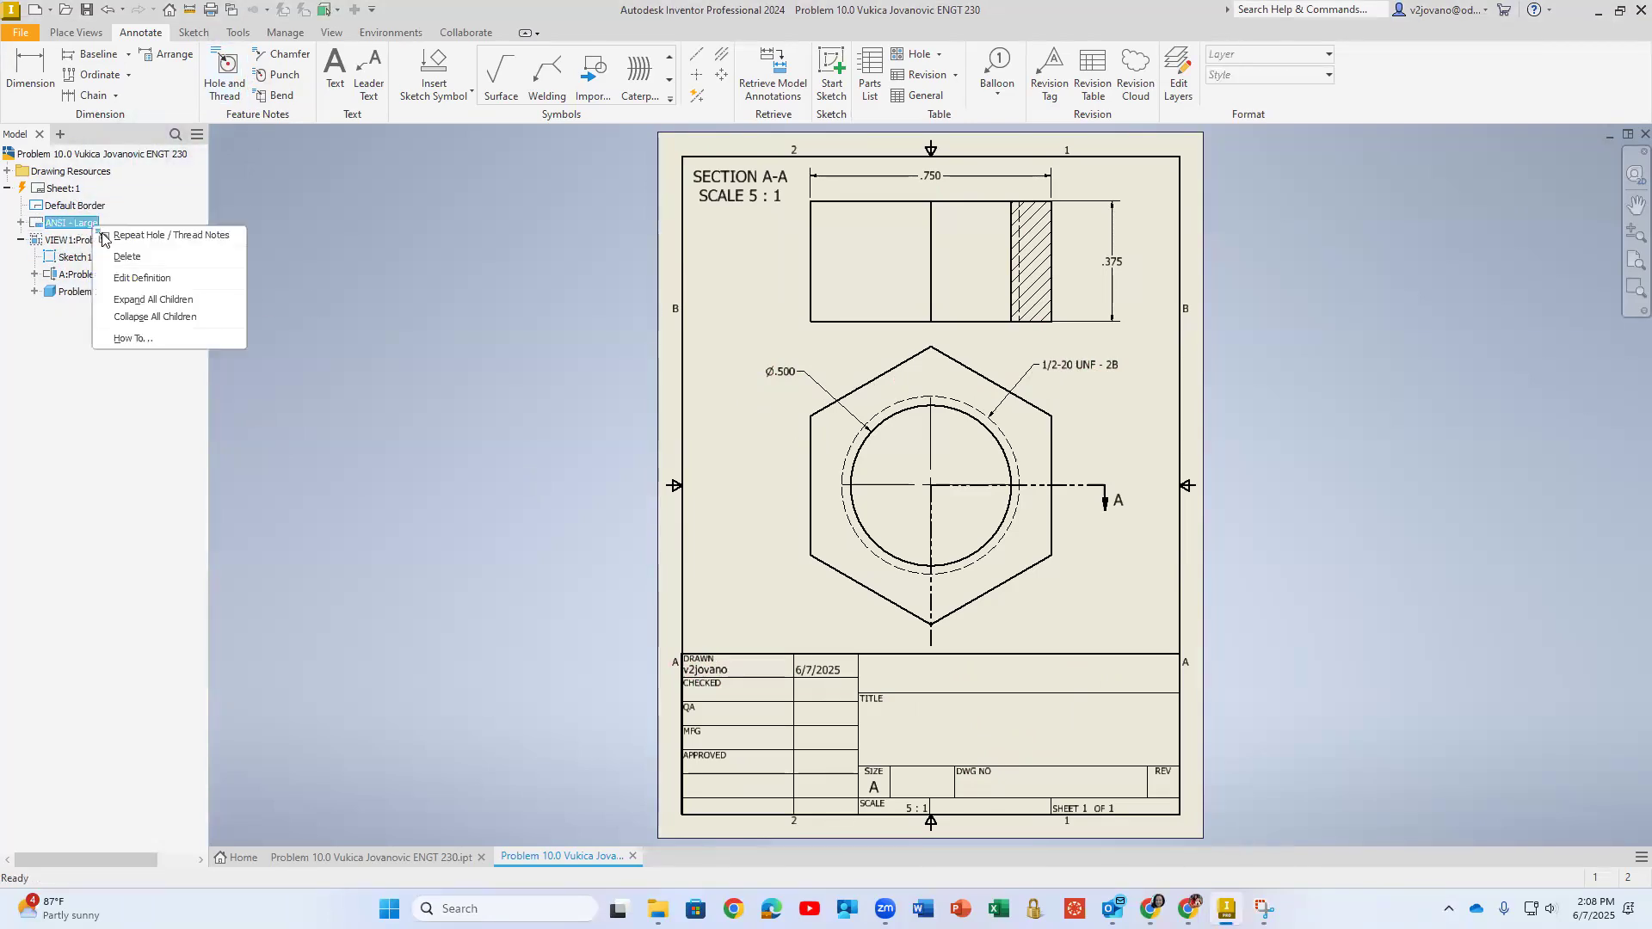
{"action": "left_click", "coordinate": [125, 277]}
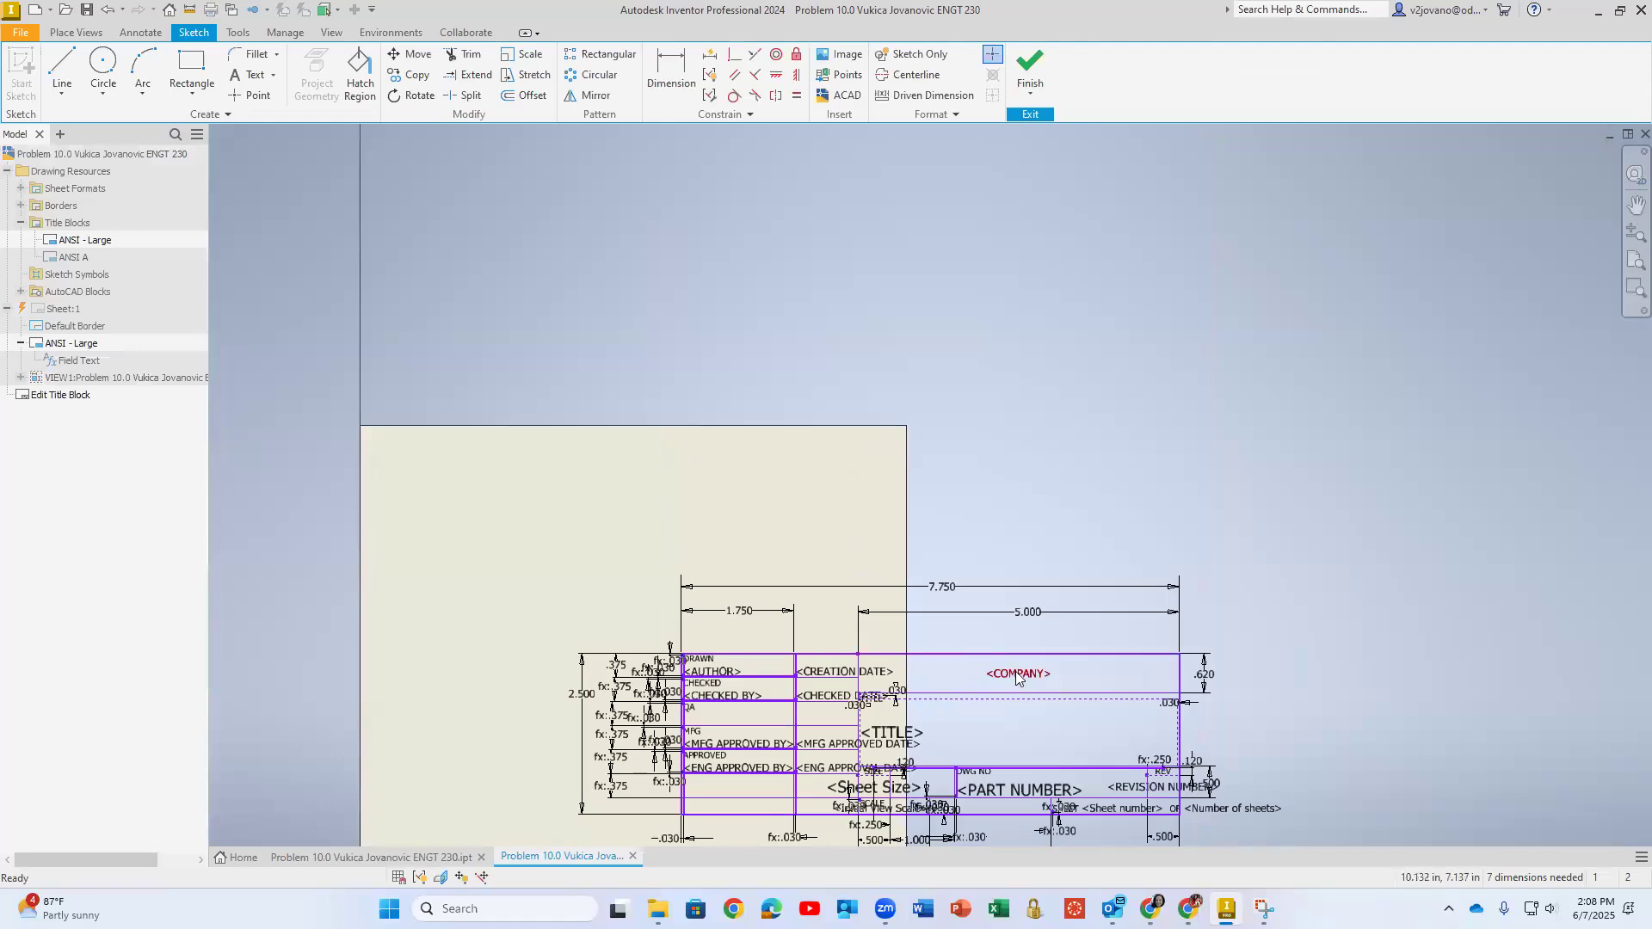
- Replace the title block's company field with ODU and its title field with Threaded part
{"action": "double_click", "coordinate": [1016, 675]}
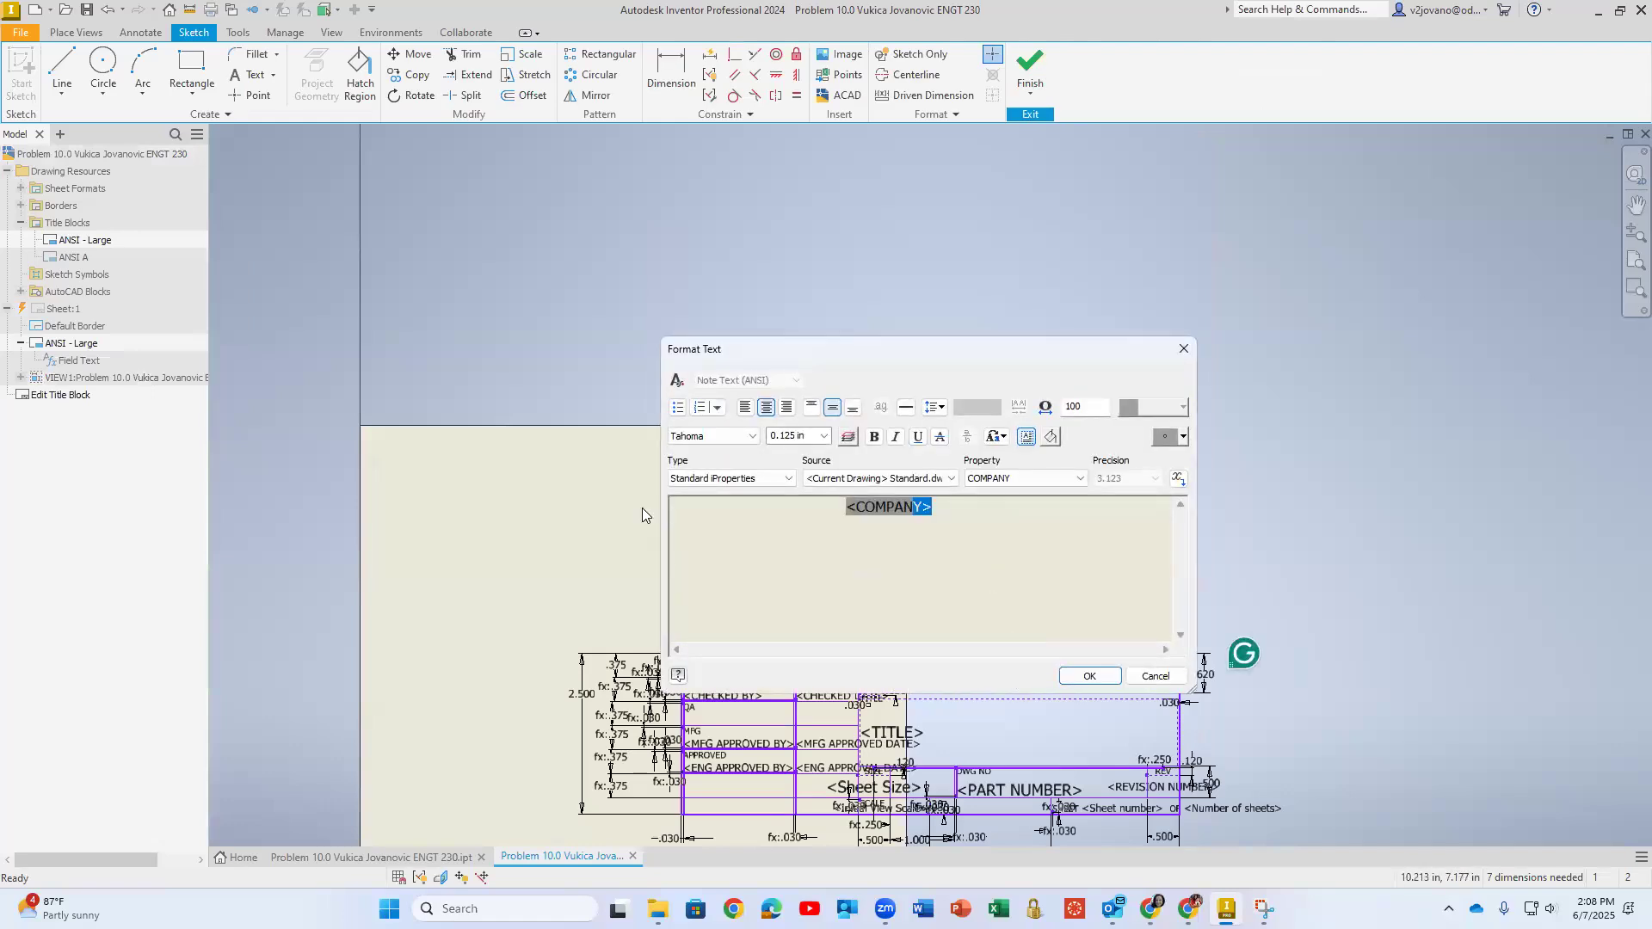
{"action": "type", "text": "ODU"}
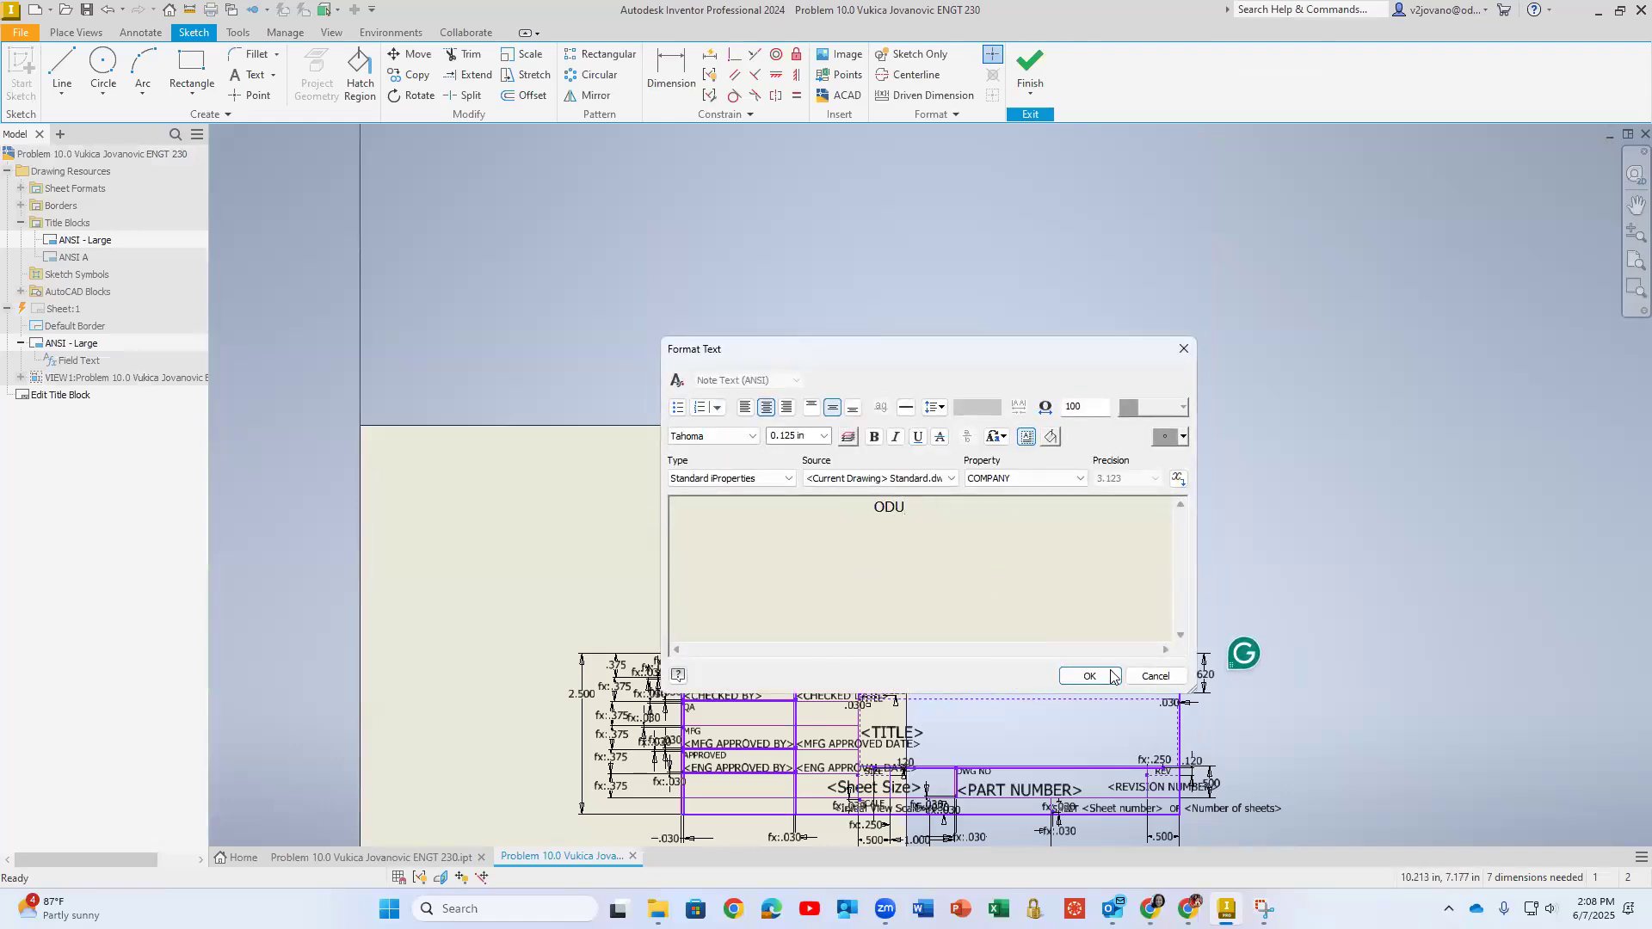
{"action": "left_click", "coordinate": [1109, 676]}
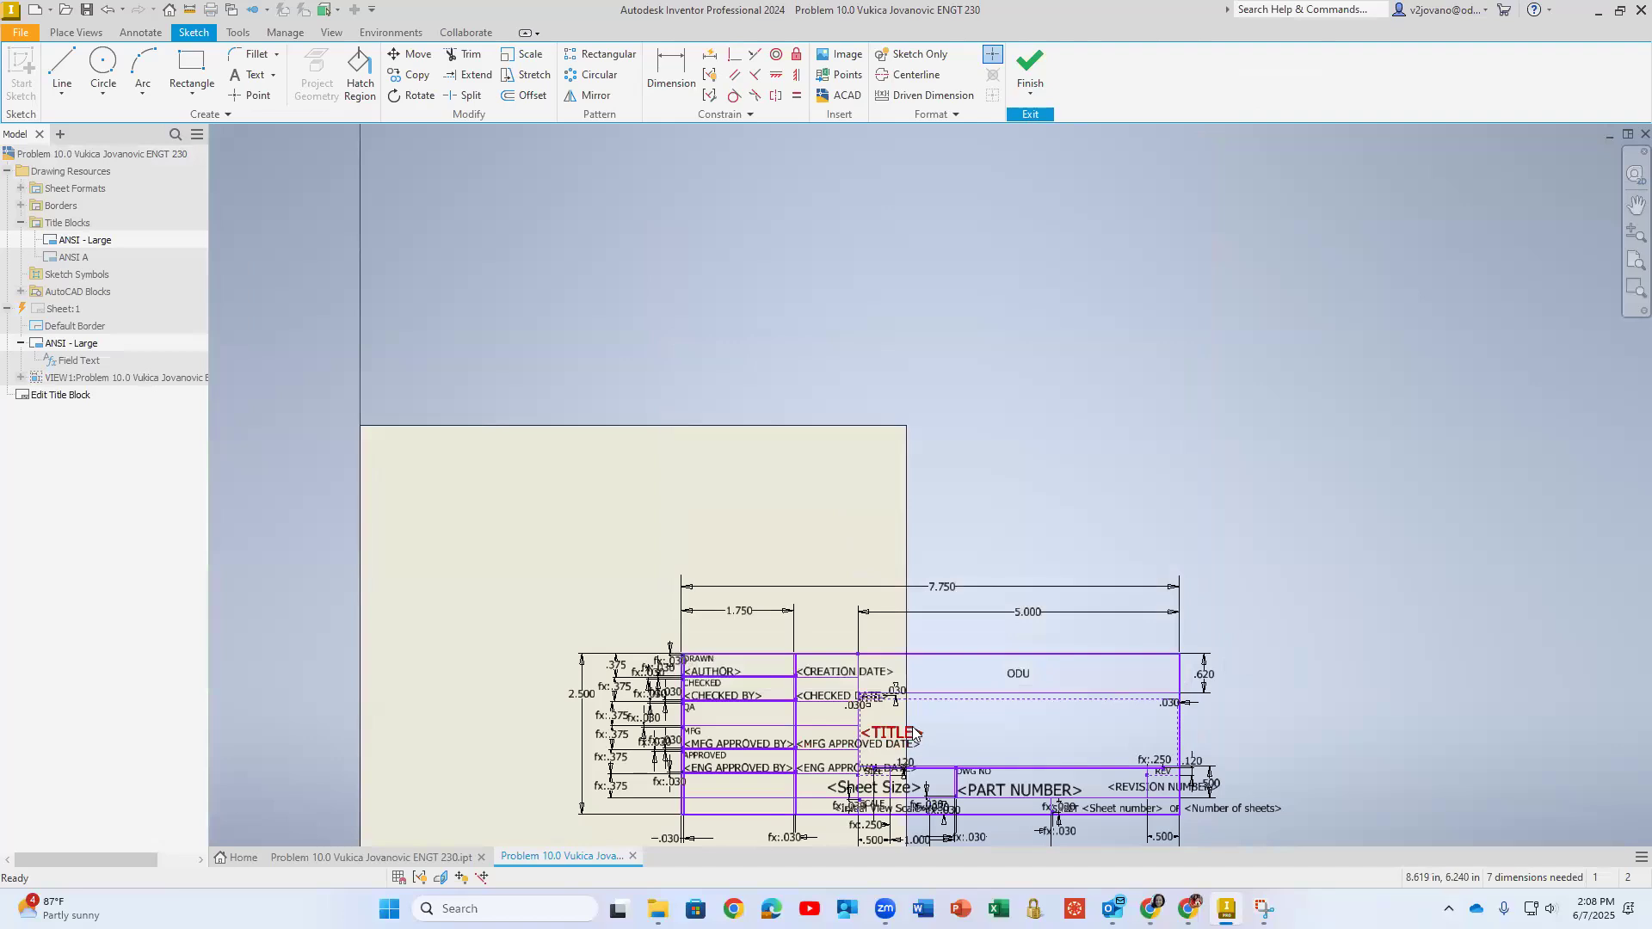
{"action": "double_click", "coordinate": [914, 733]}
{"action": "type", "text": "T"}
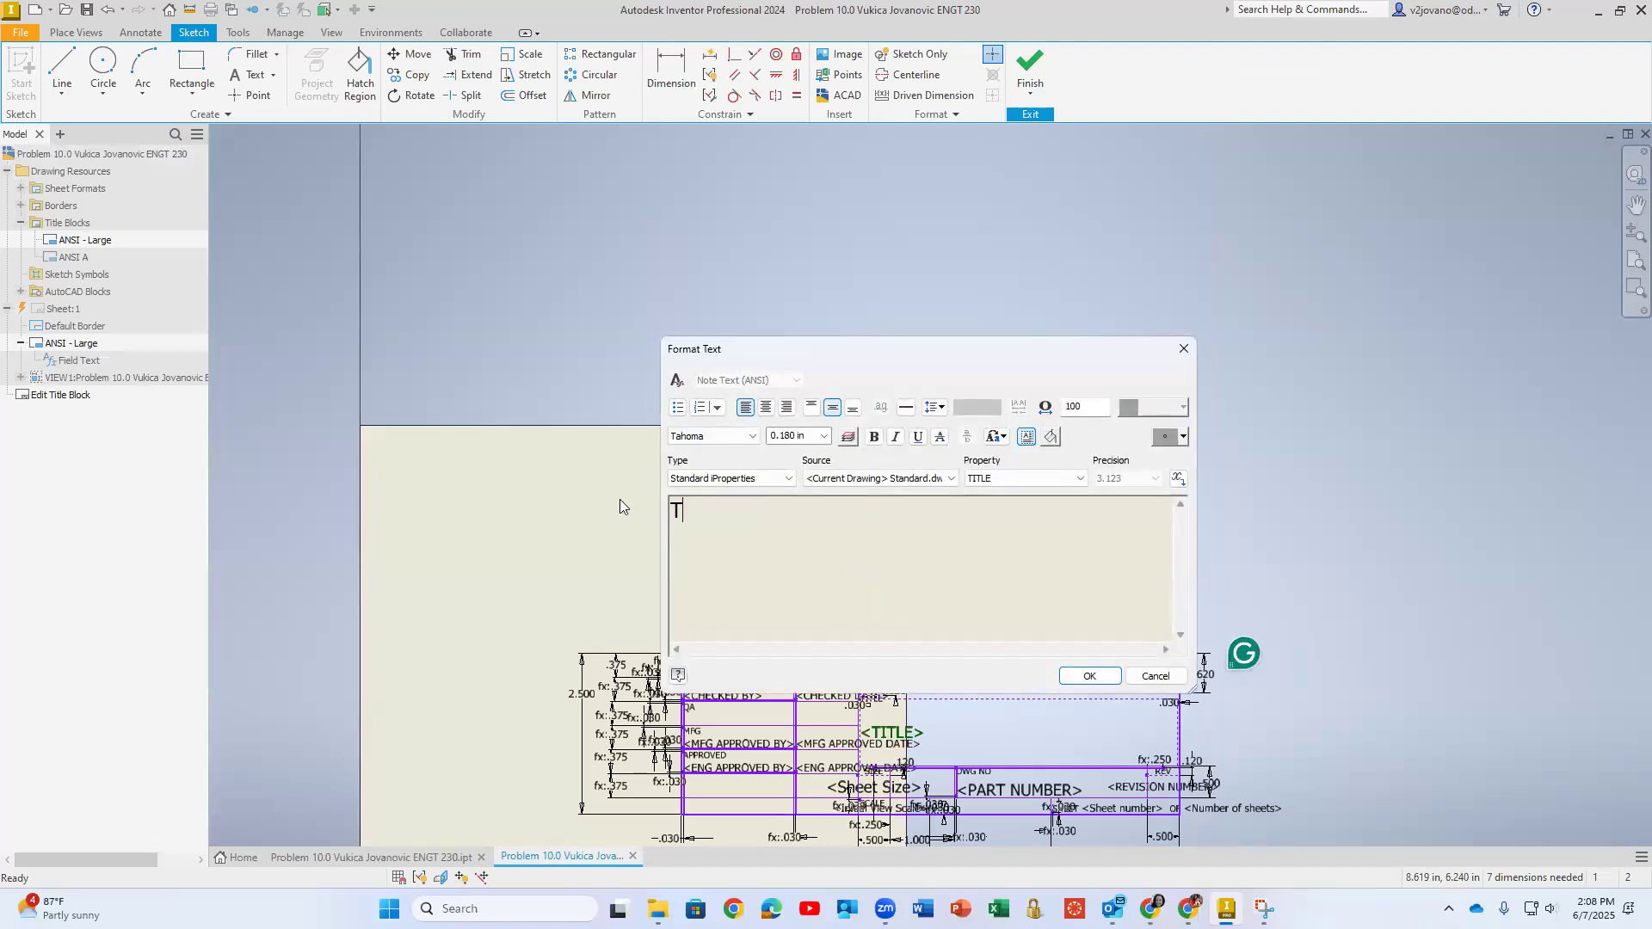
{"action": "type", "text": "hreaded part"}
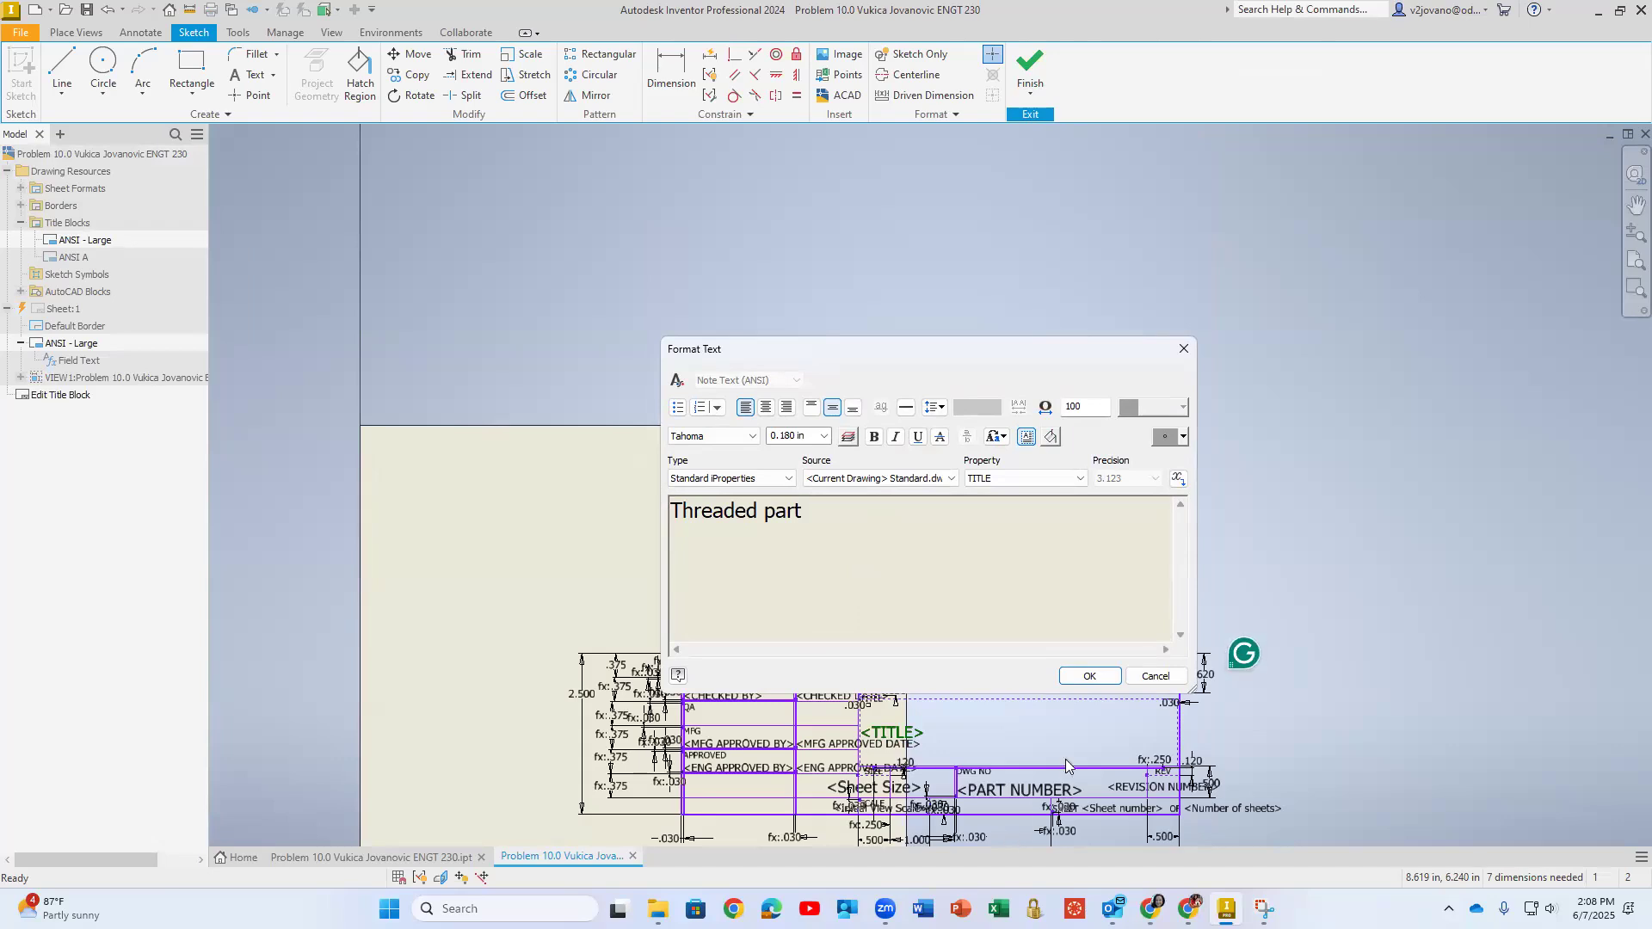
{"action": "left_click", "coordinate": [1089, 677]}
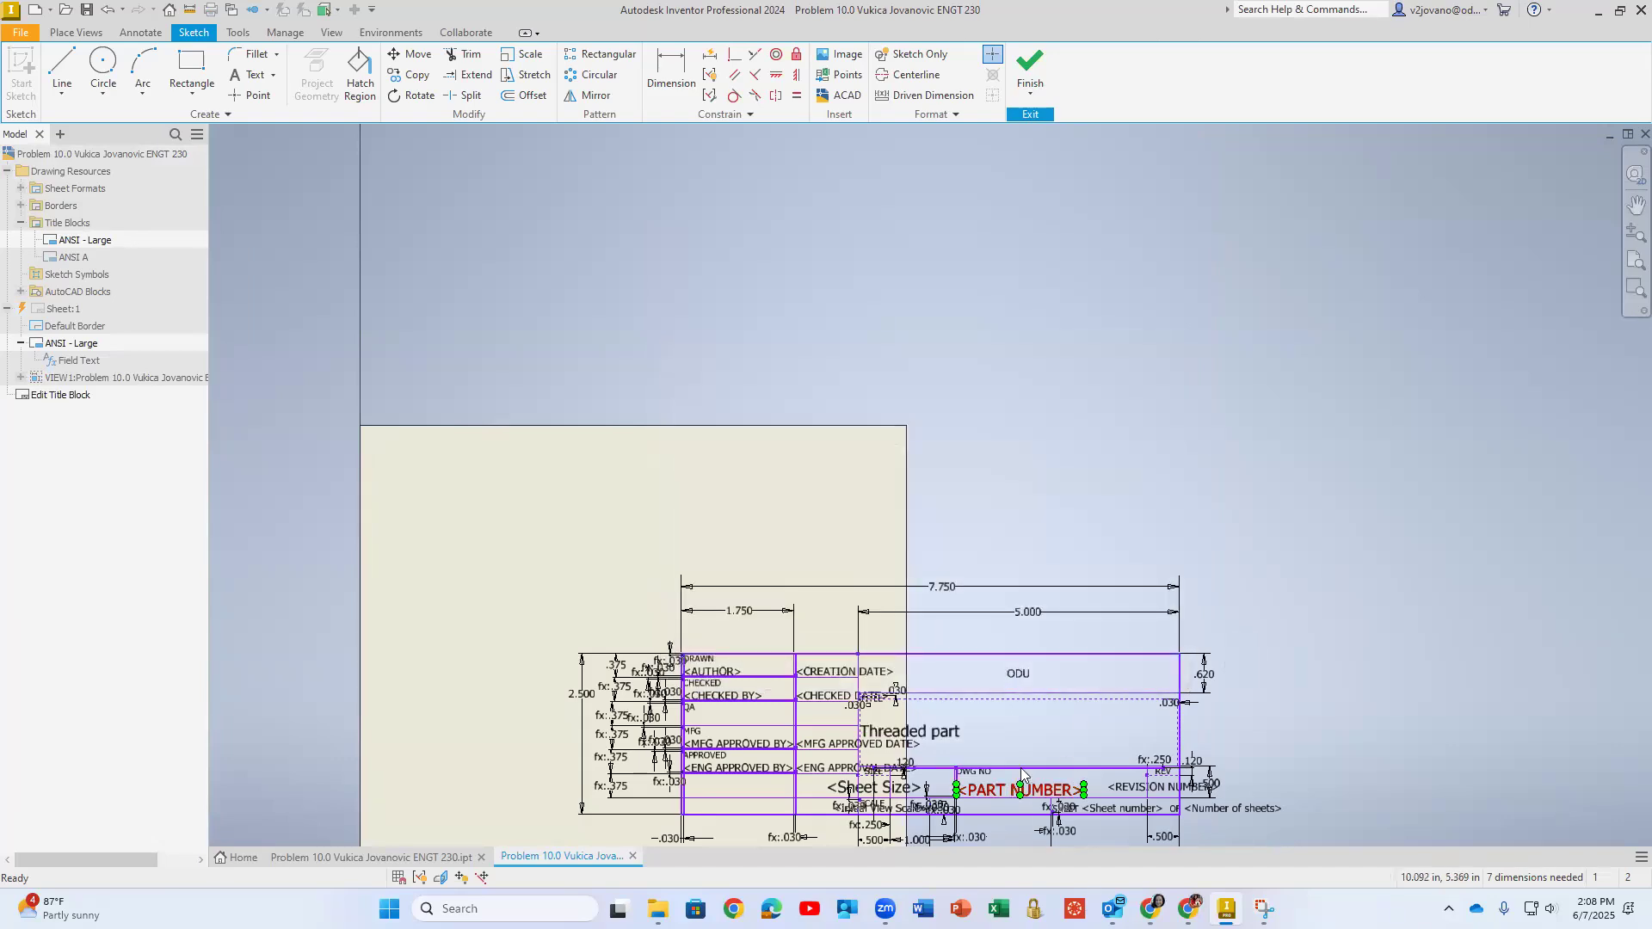
- Replace the part number field under DWG NO with 10.0
{"action": "double_click", "coordinate": [1013, 788]}
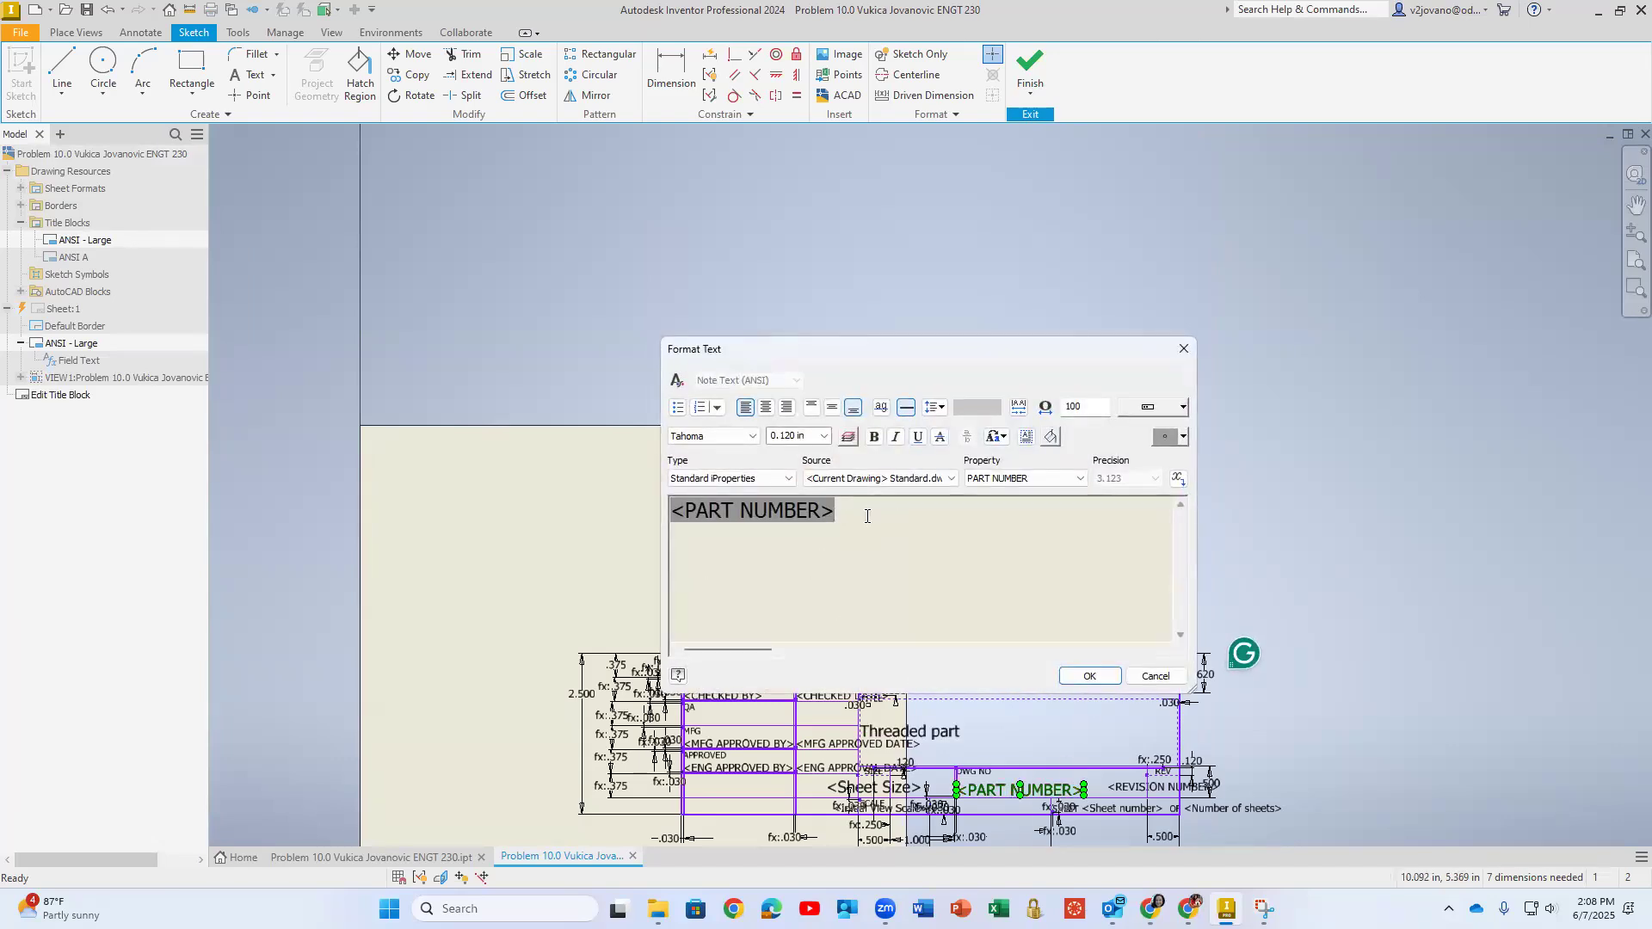
{"action": "left_click_drag", "start_coordinate": [868, 516], "coordinate": [590, 519]}
{"action": "type", "text": "10"}
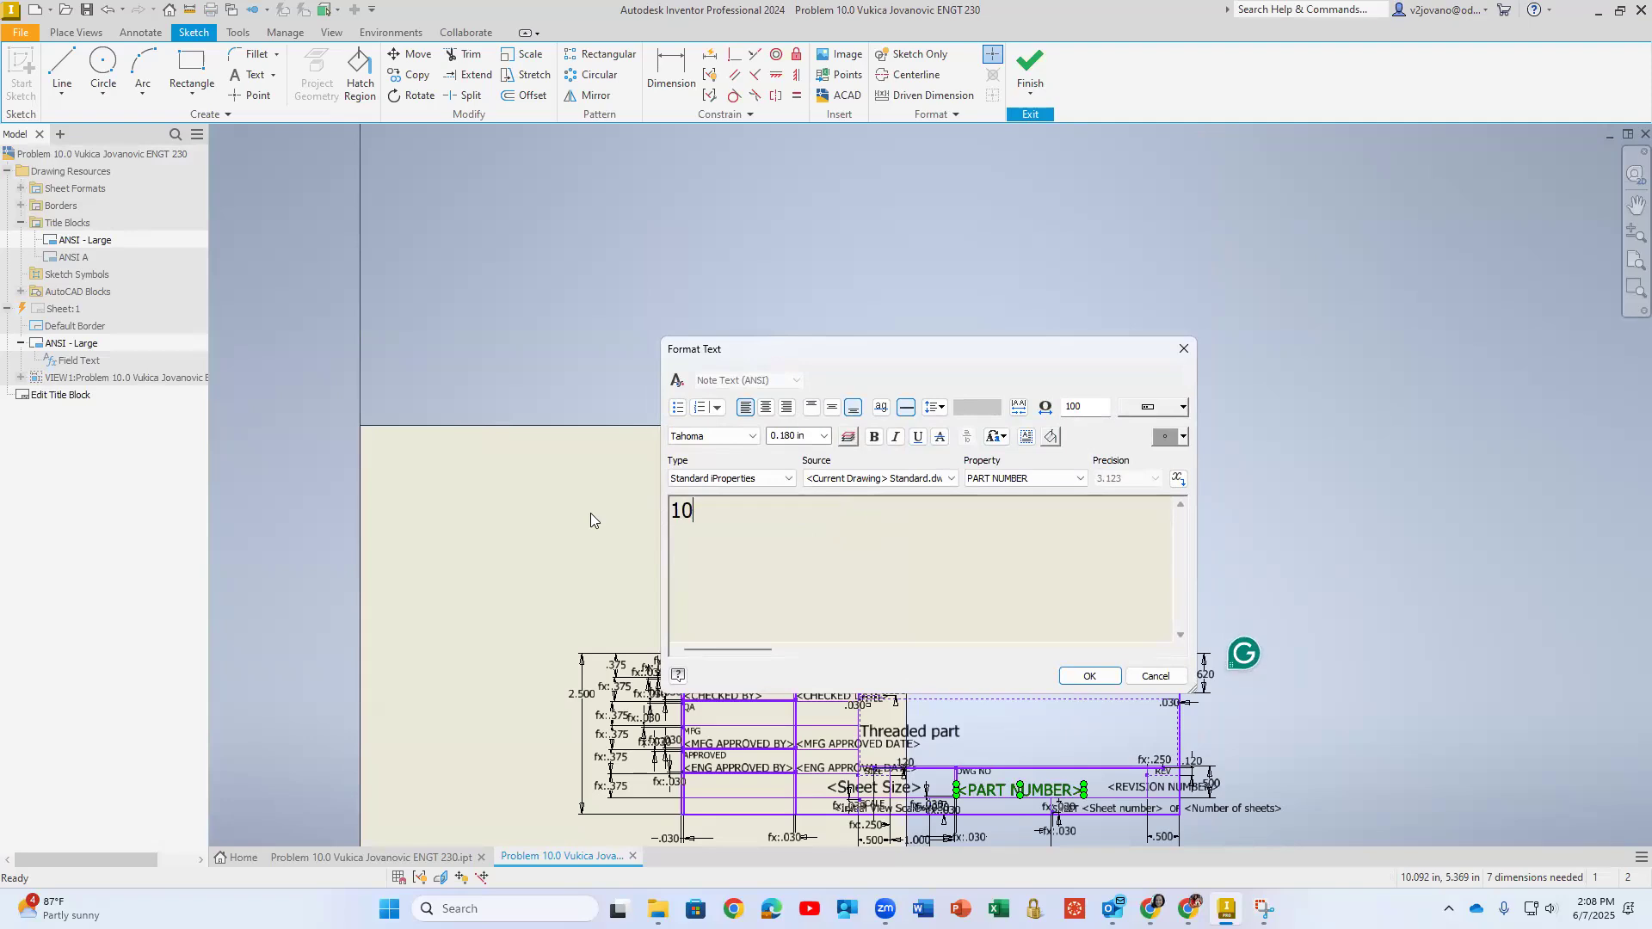
{"action": "type", "text": ".0"}
{"action": "left_click", "coordinate": [1088, 675]}
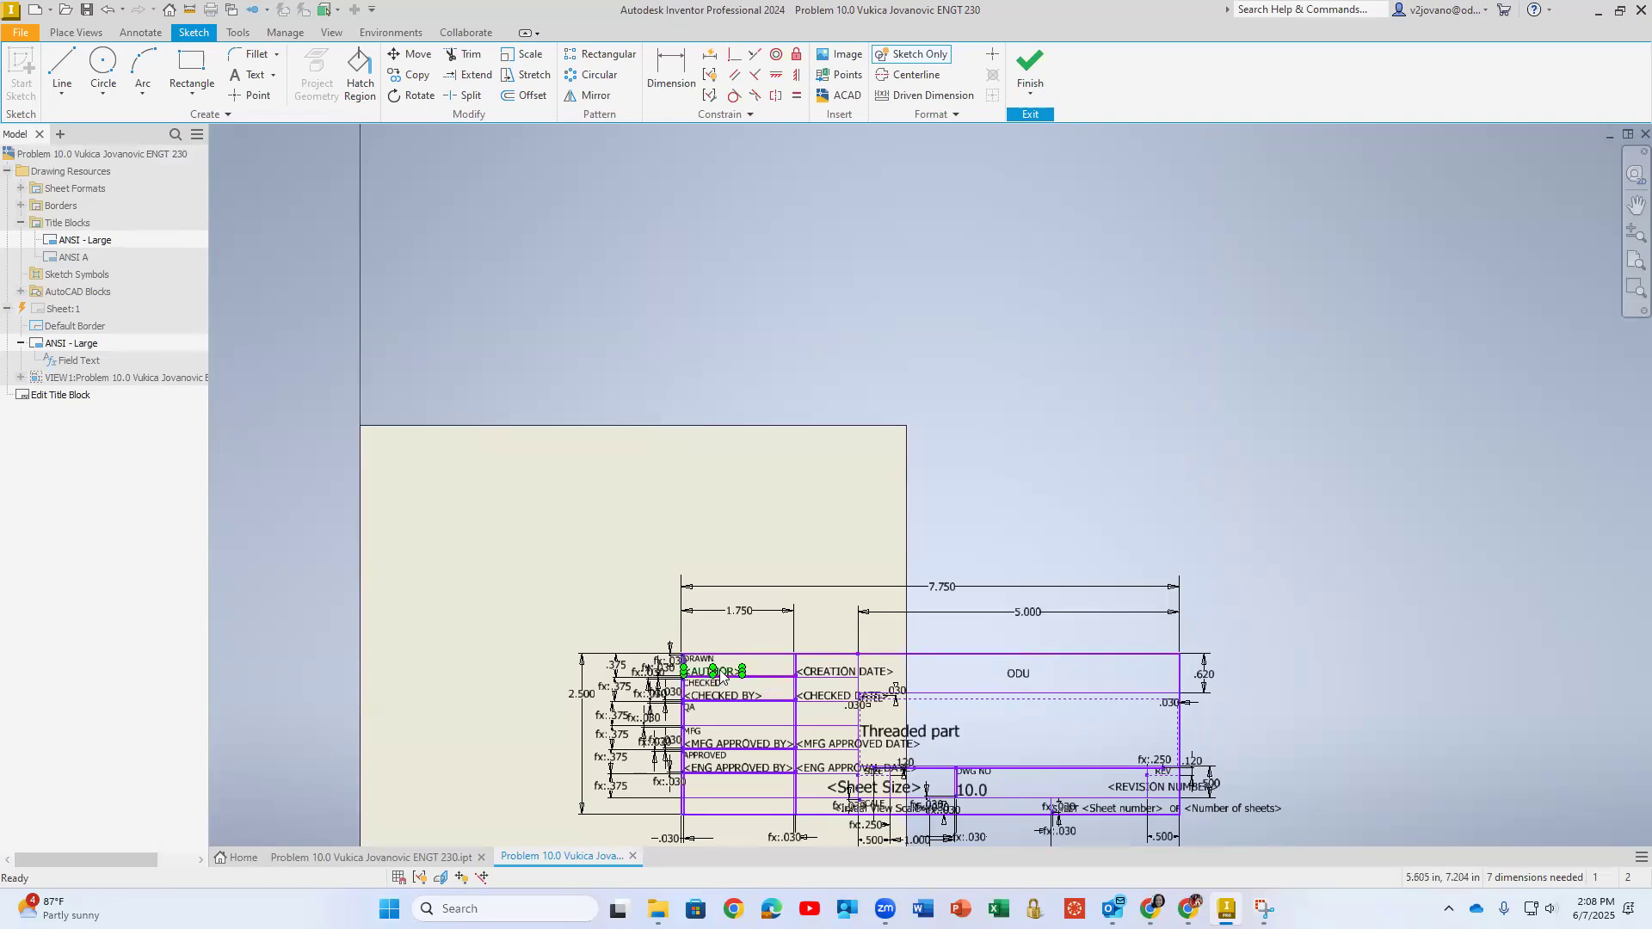
- Replace the author field under DRAWN with the drafter's surname
{"action": "double_click", "coordinate": [721, 673]}
{"action": "key", "text": "BackSpace"}
{"action": "type", "text": "Jovanovic"}
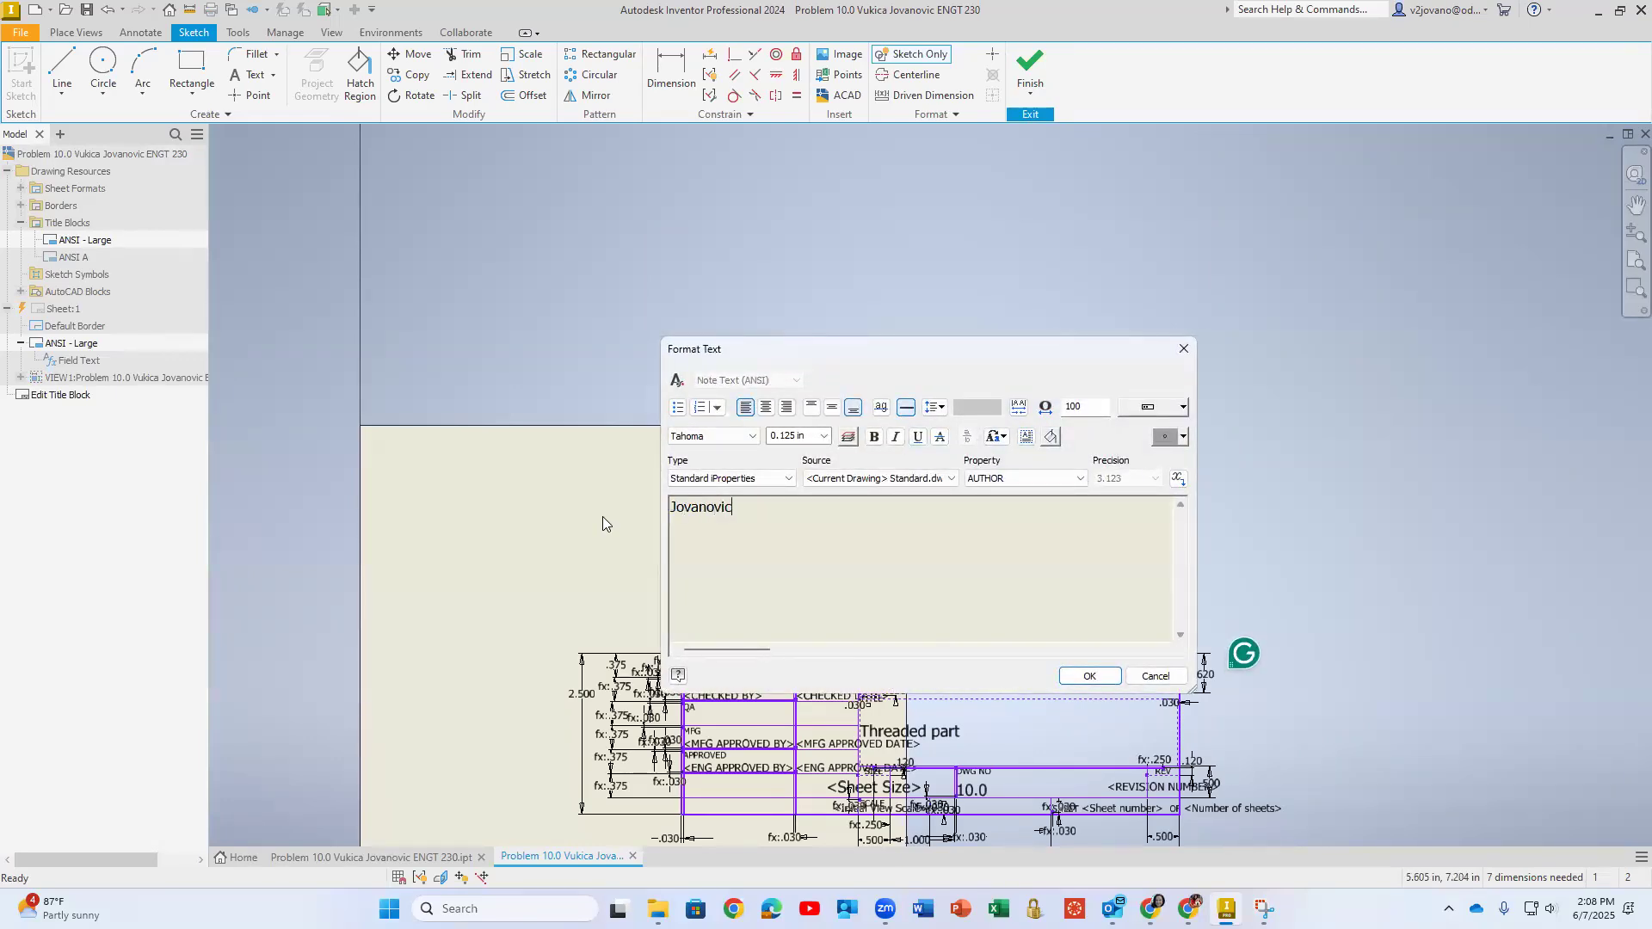
{"action": "left_click", "coordinate": [1089, 676]}
- Finish and save the title block edit, and save the drawing as a .dwg file in the ENGT 230 folder under the proposed name
{"action": "left_click", "coordinate": [1031, 73]}
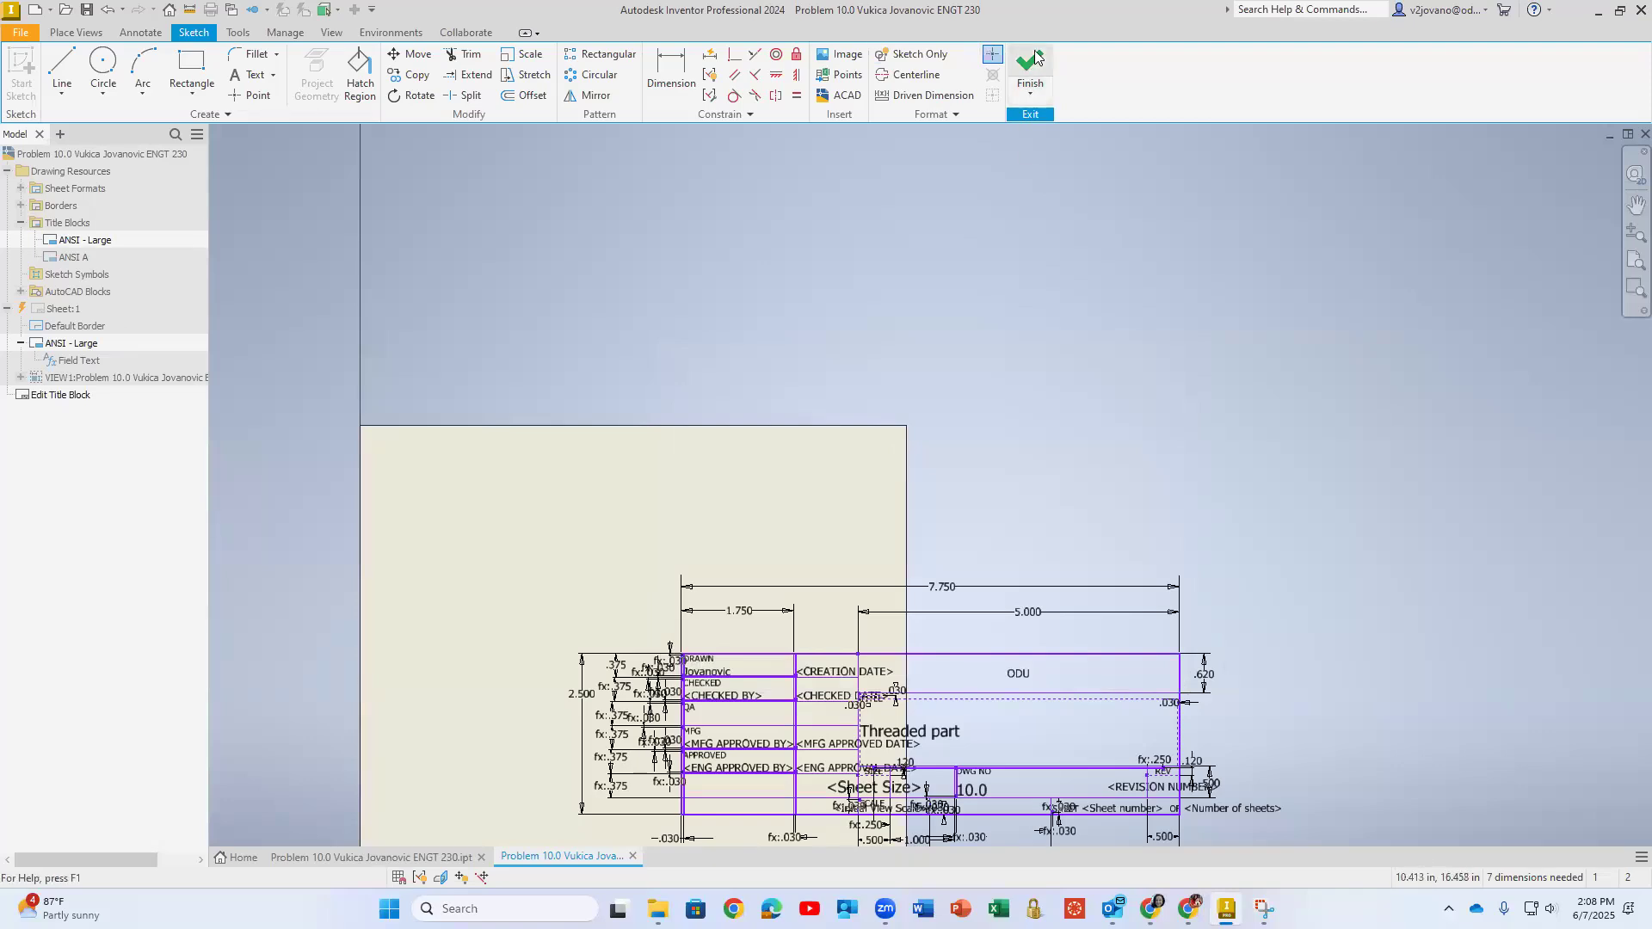
{"action": "left_click", "coordinate": [738, 472]}
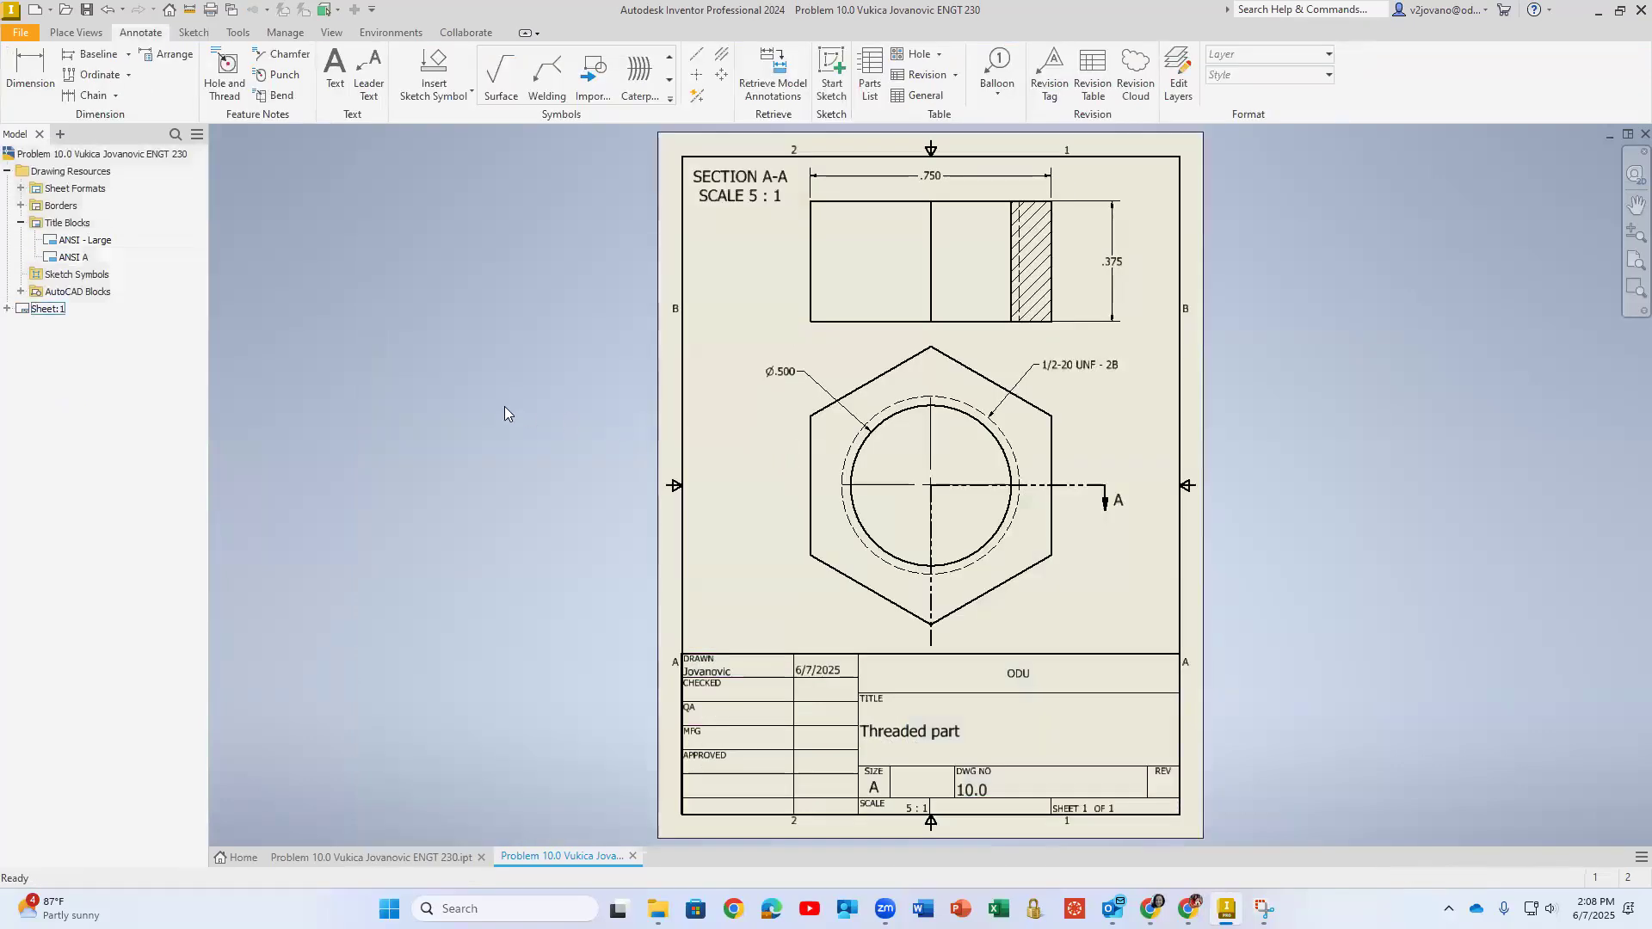
{"action": "key", "text": "ctrl+s"}
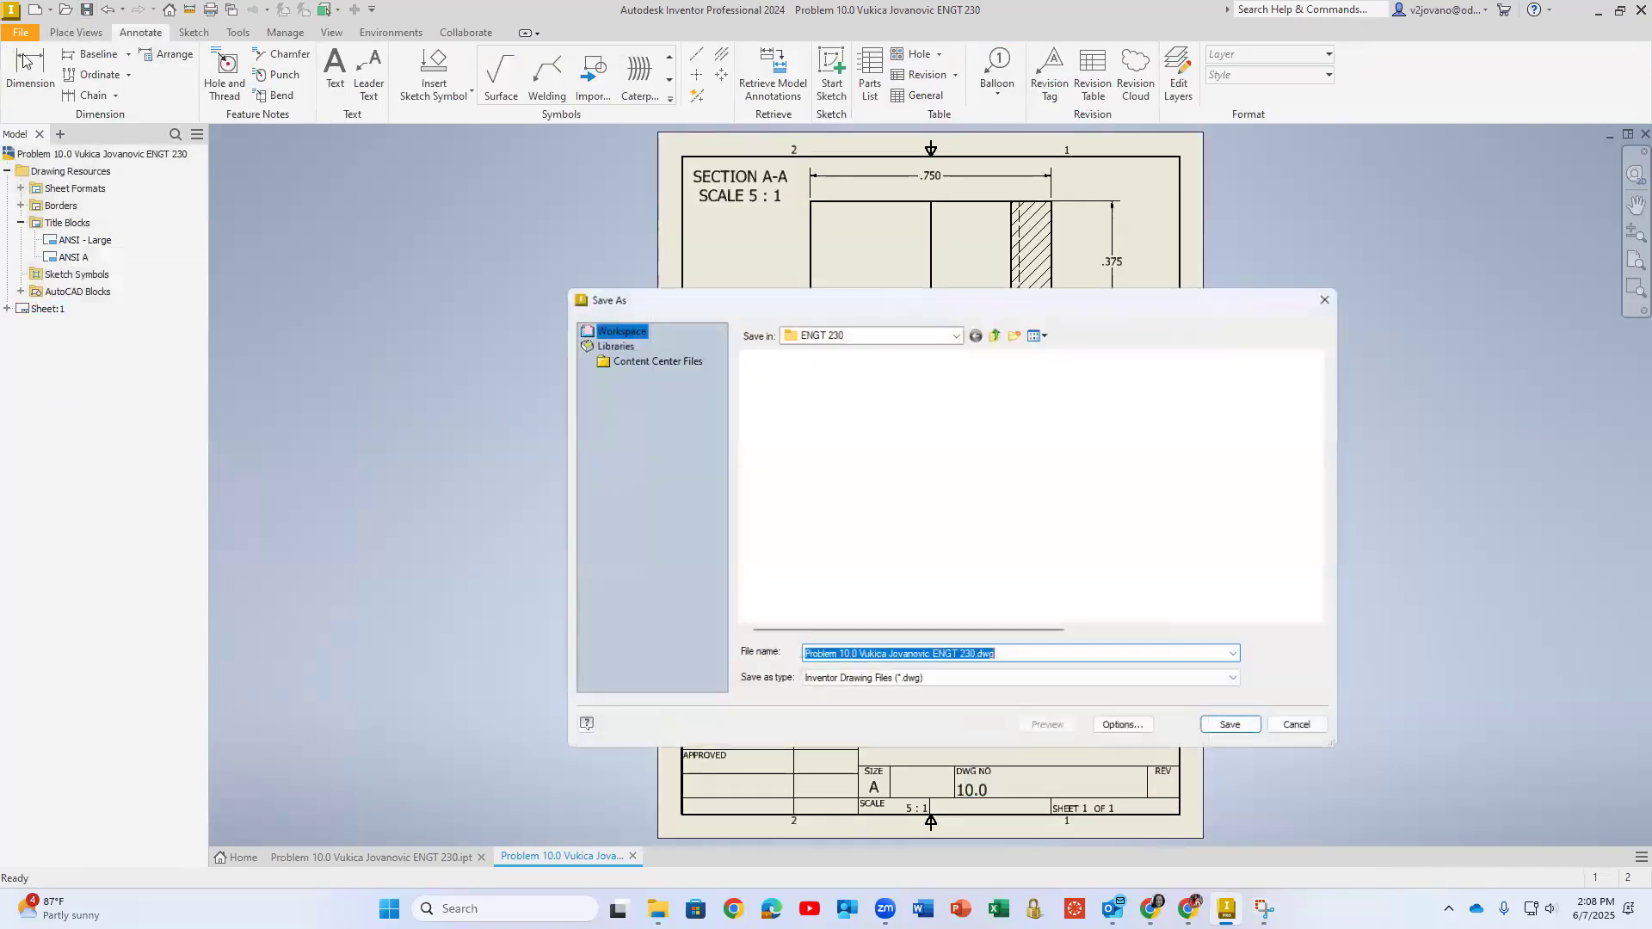
{"action": "left_click", "coordinate": [1239, 728]}
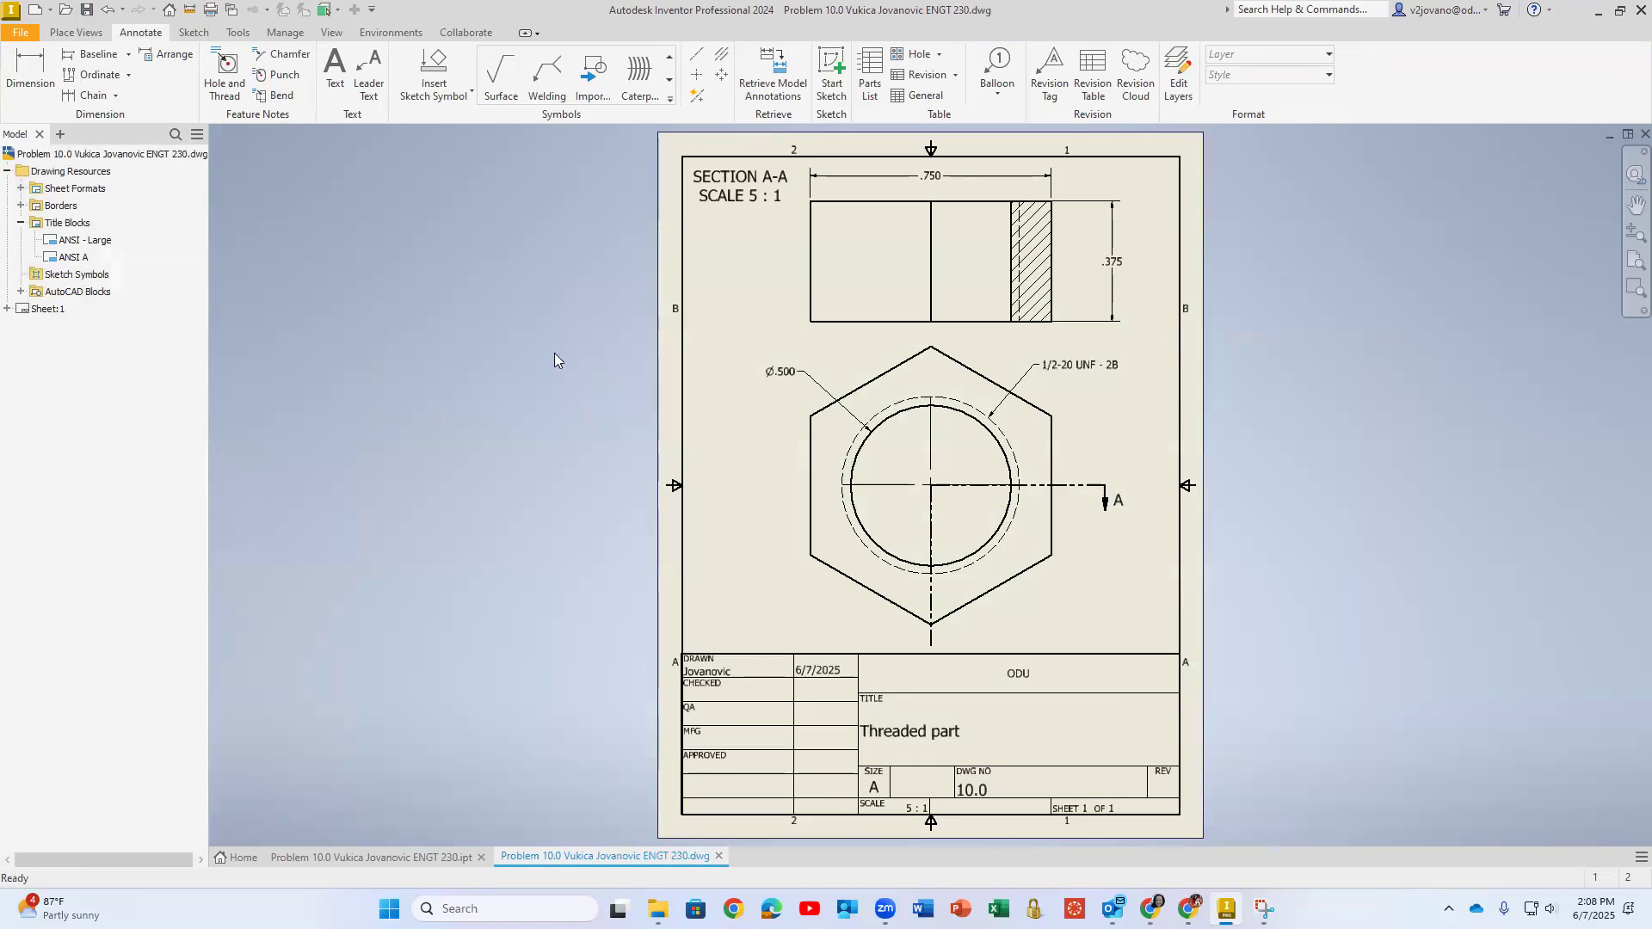
- Export the drawing as a PDF to the ENGT 230 folder, adding "2D drawing" to the end of the proposed file name
{"action": "left_click", "coordinate": [29, 36]}
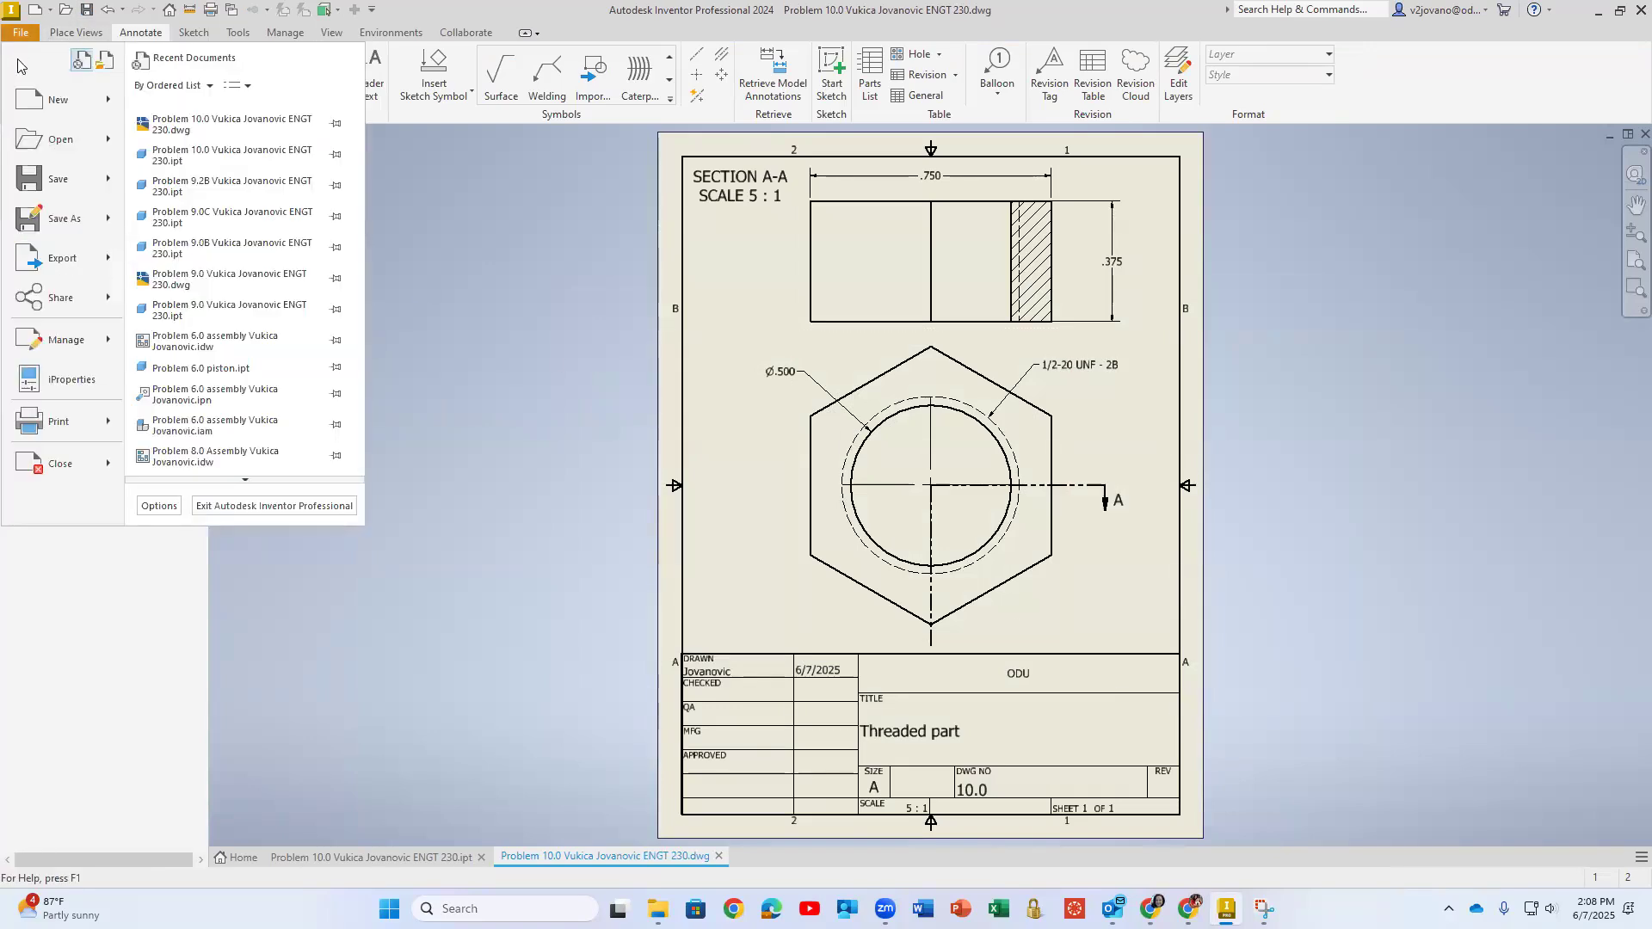
{"action": "mouse_move", "coordinate": [82, 256]}
{"action": "left_click", "coordinate": [199, 157]}
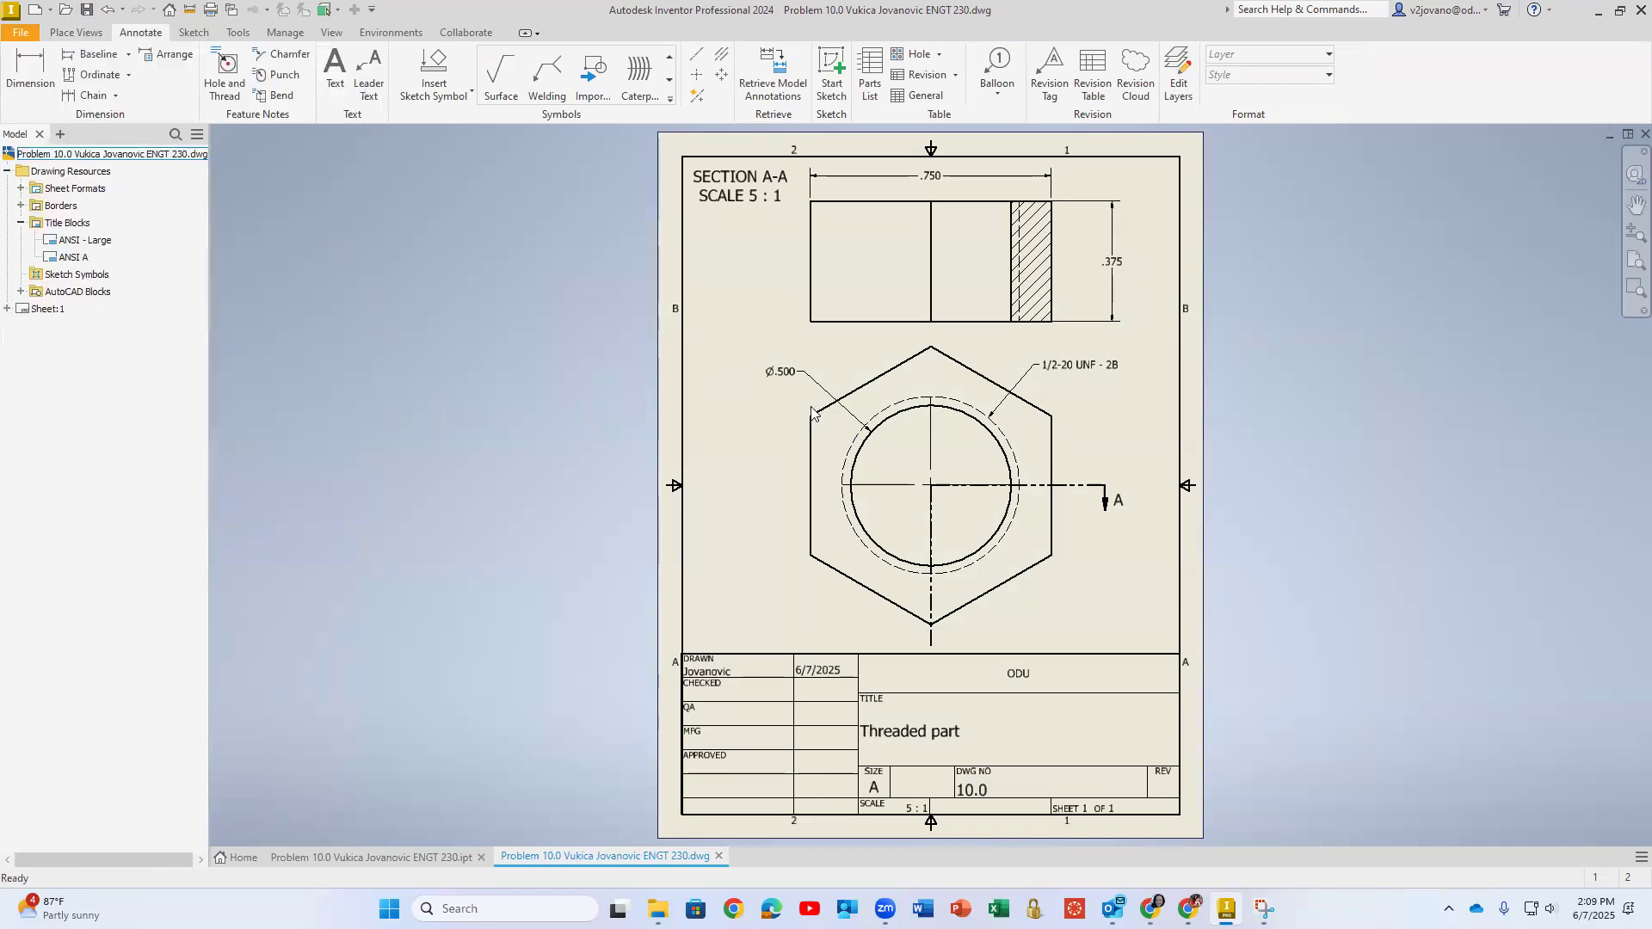
{"action": "left_click", "coordinate": [981, 658]}
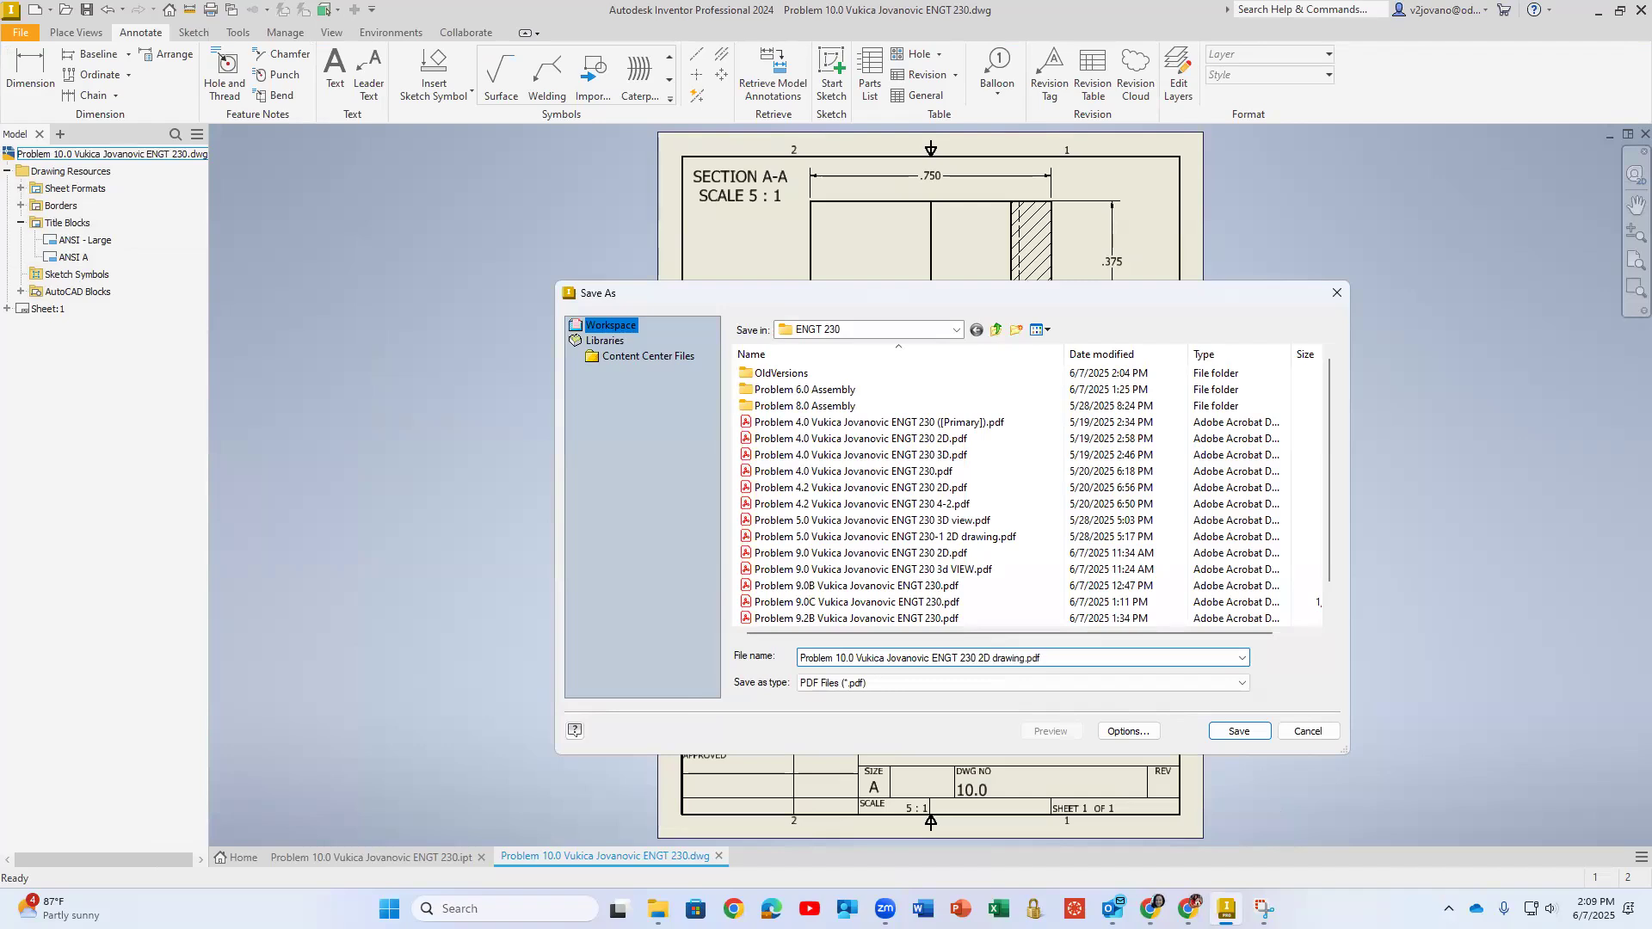
{"action": "key", "text": "Return"}
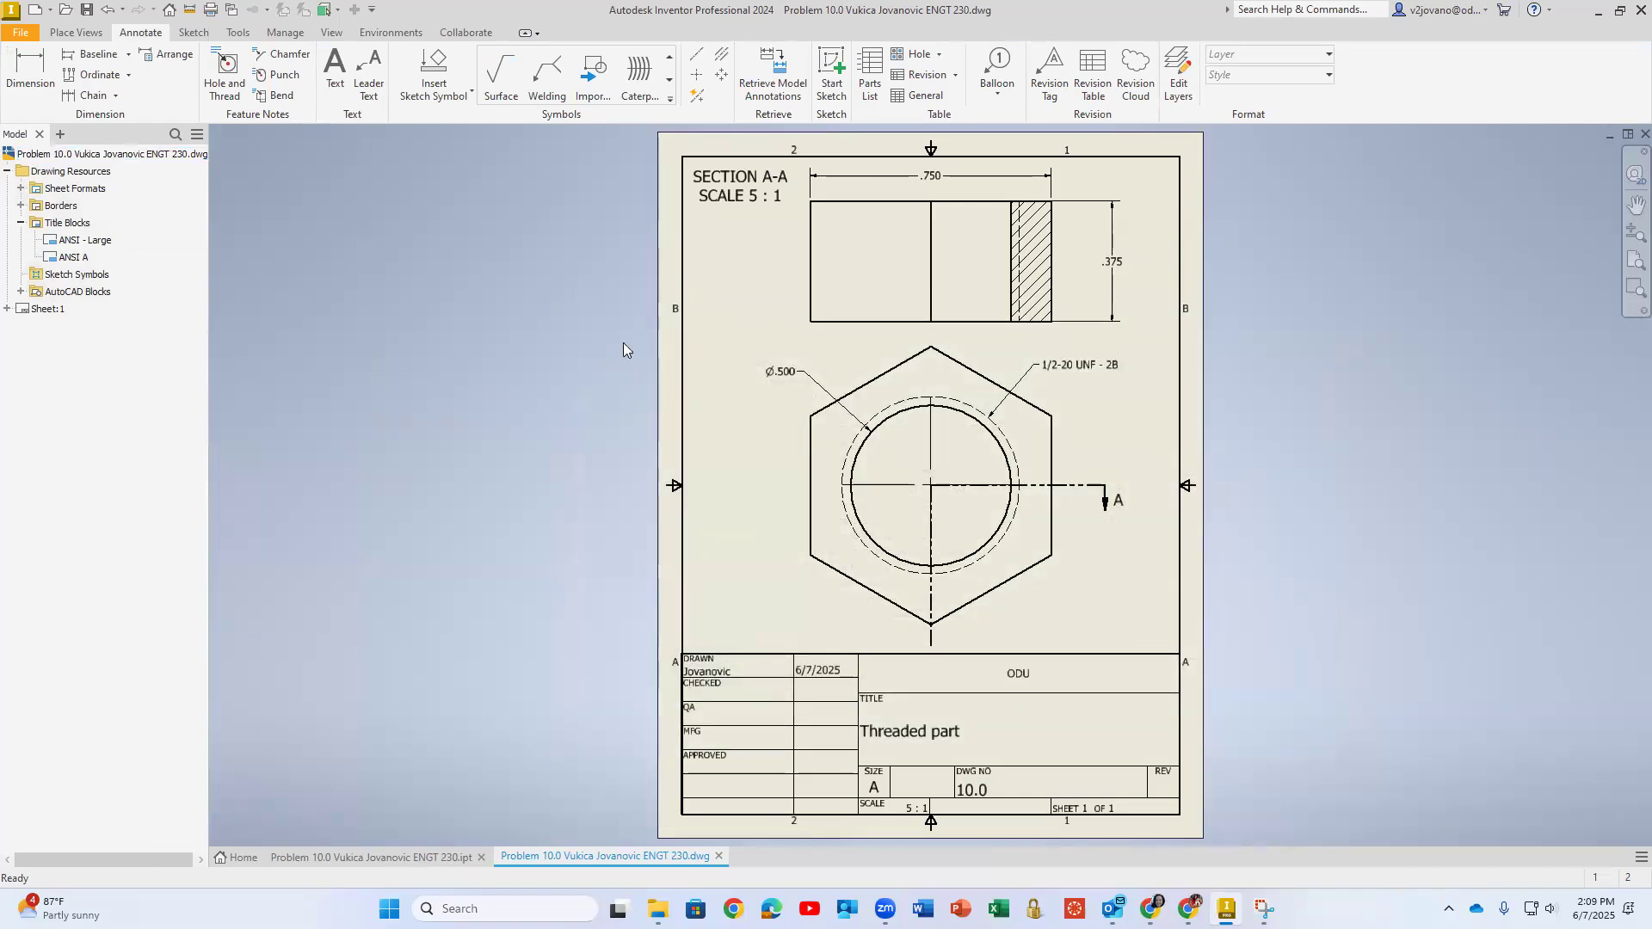